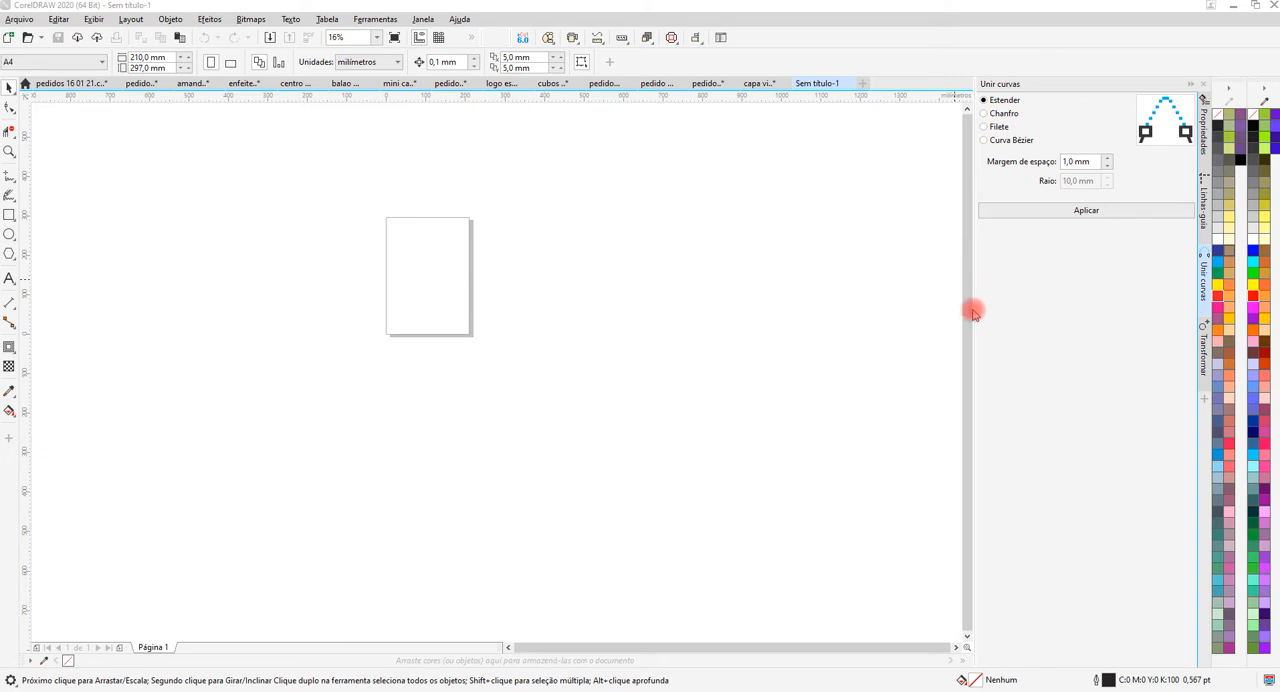
Add the artistic text "Vetor Livre" to the upper part of the page.
scroll(416, 248, up, 5)
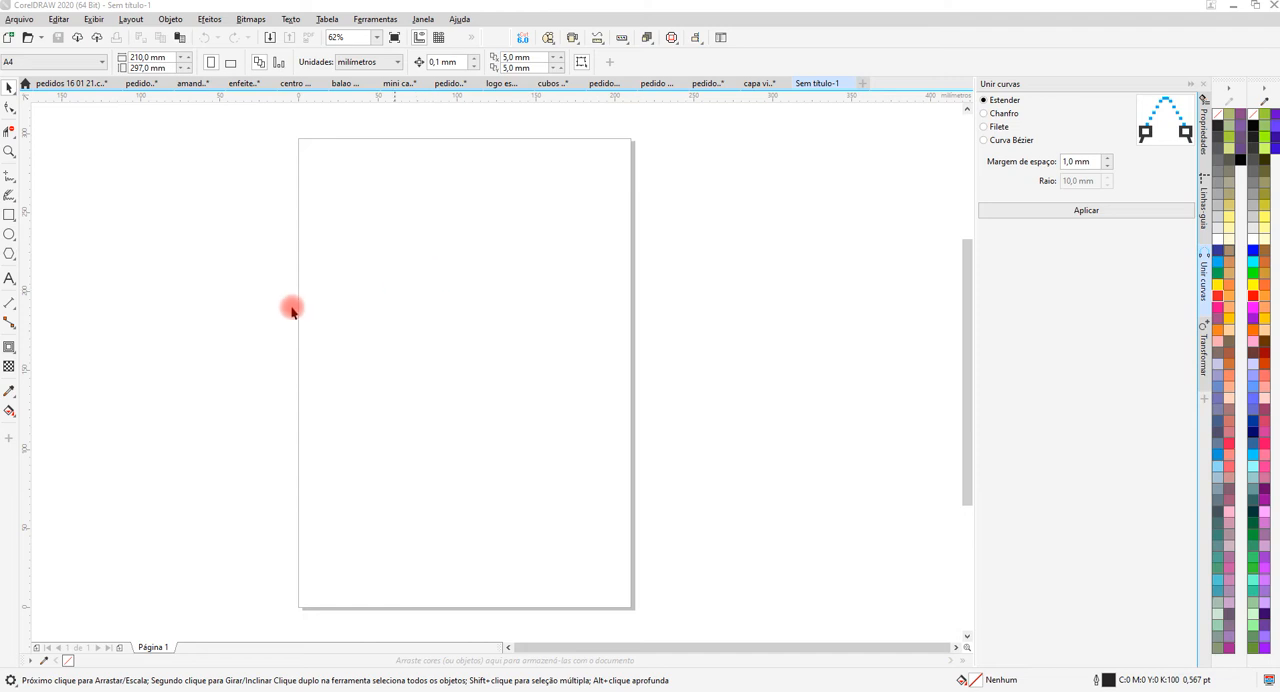
click(9, 280)
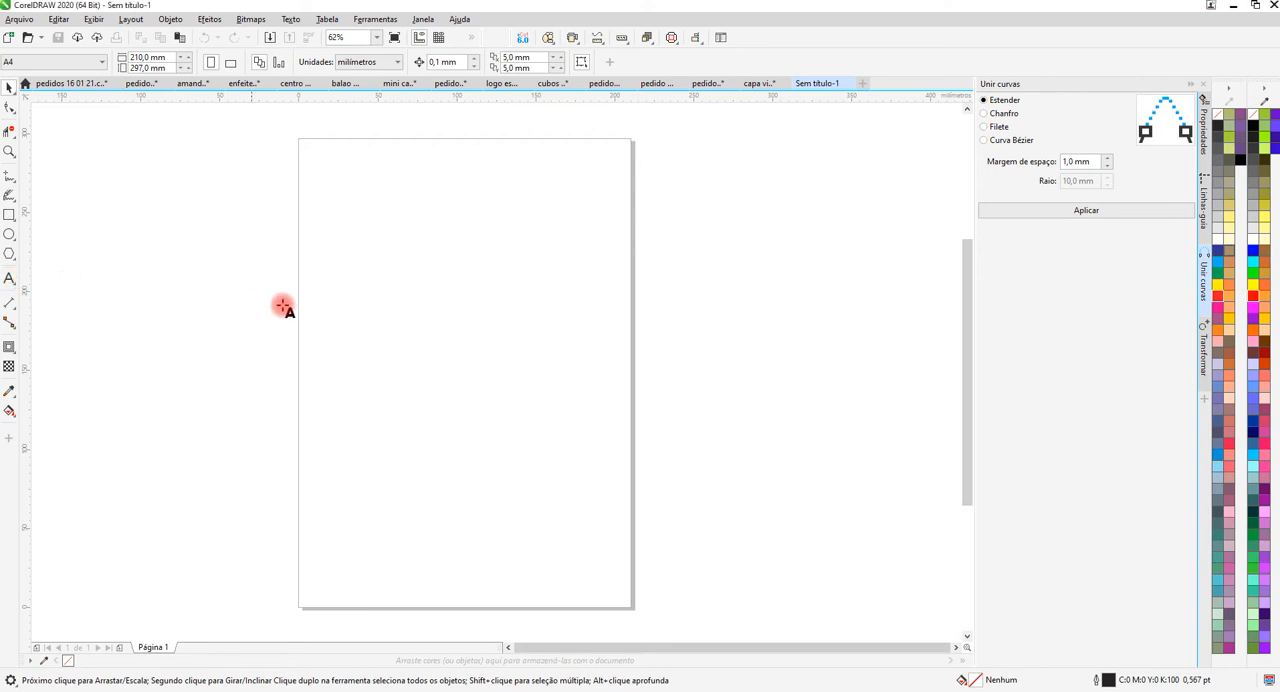
click(386, 280)
text(Ve)
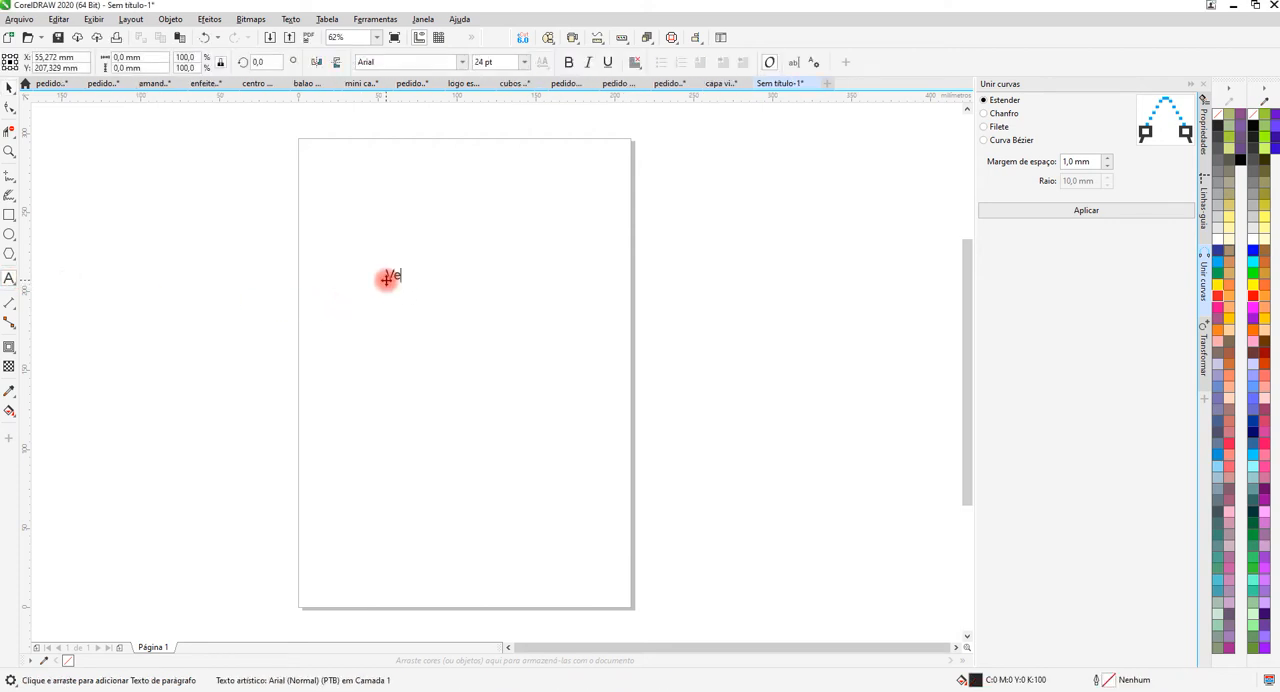
text(tor Livre)
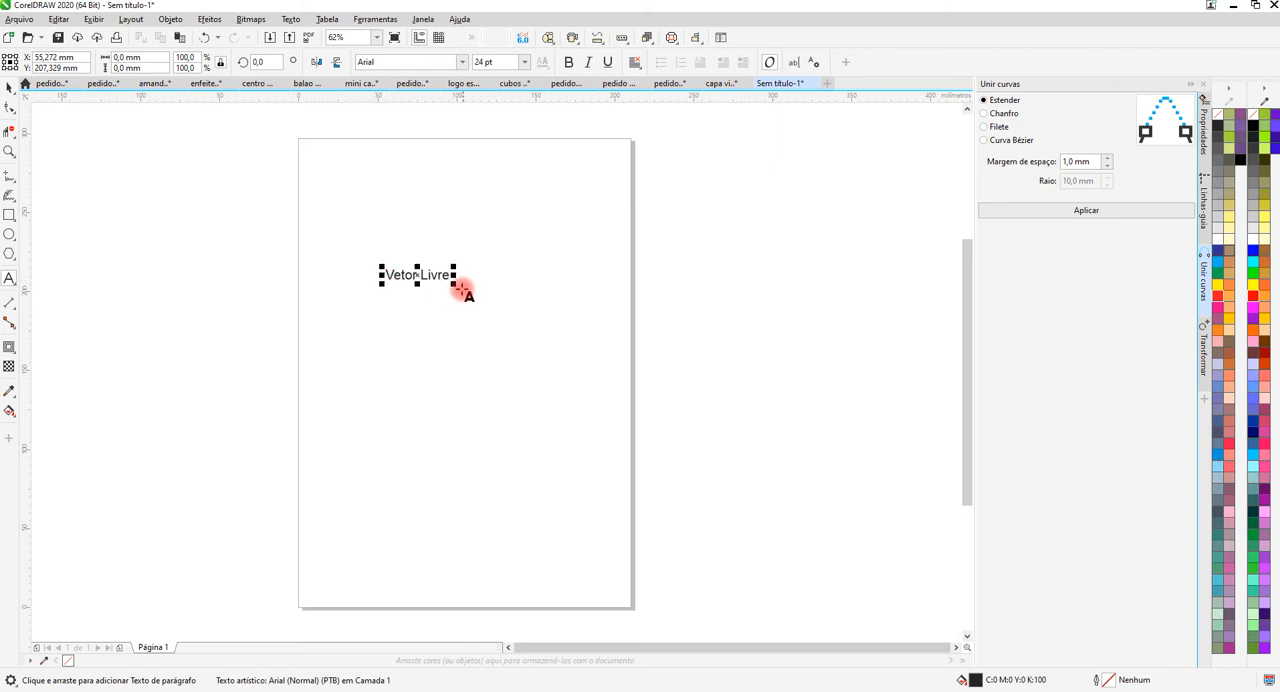
Enlarge the text proportionally to about 206 mm wide and move it up across the page's left edge.
drag(455, 289, 712, 434)
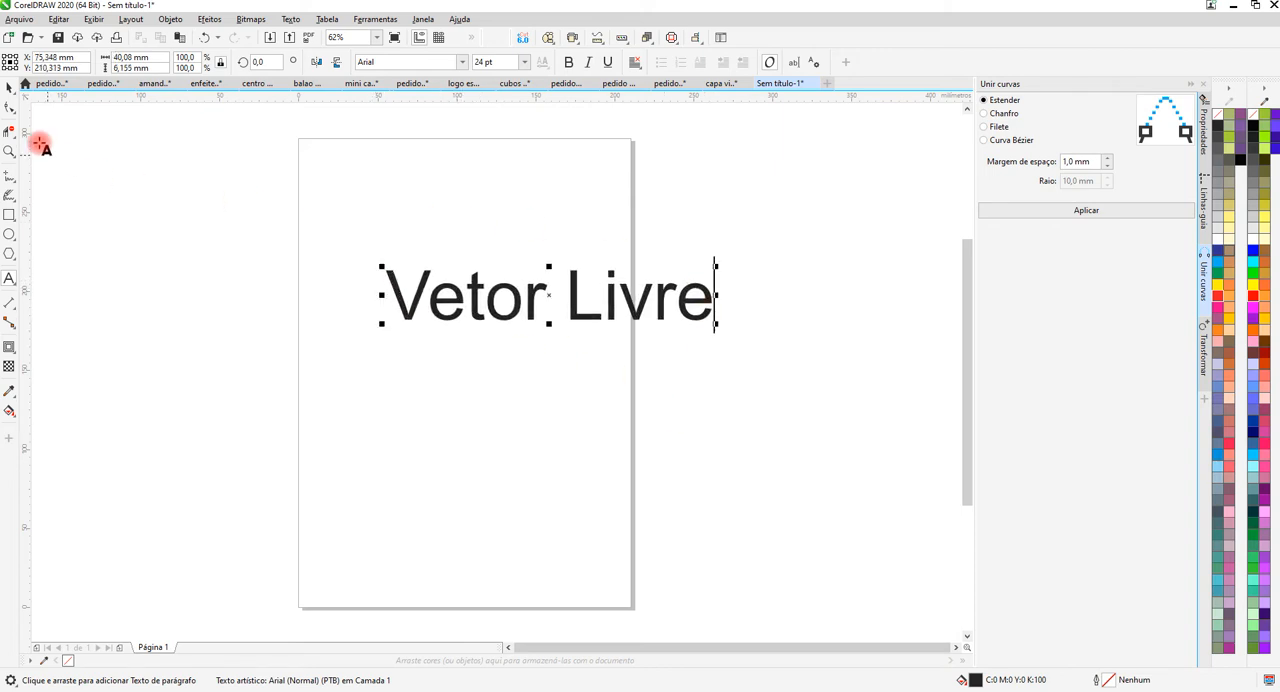
click(10, 87)
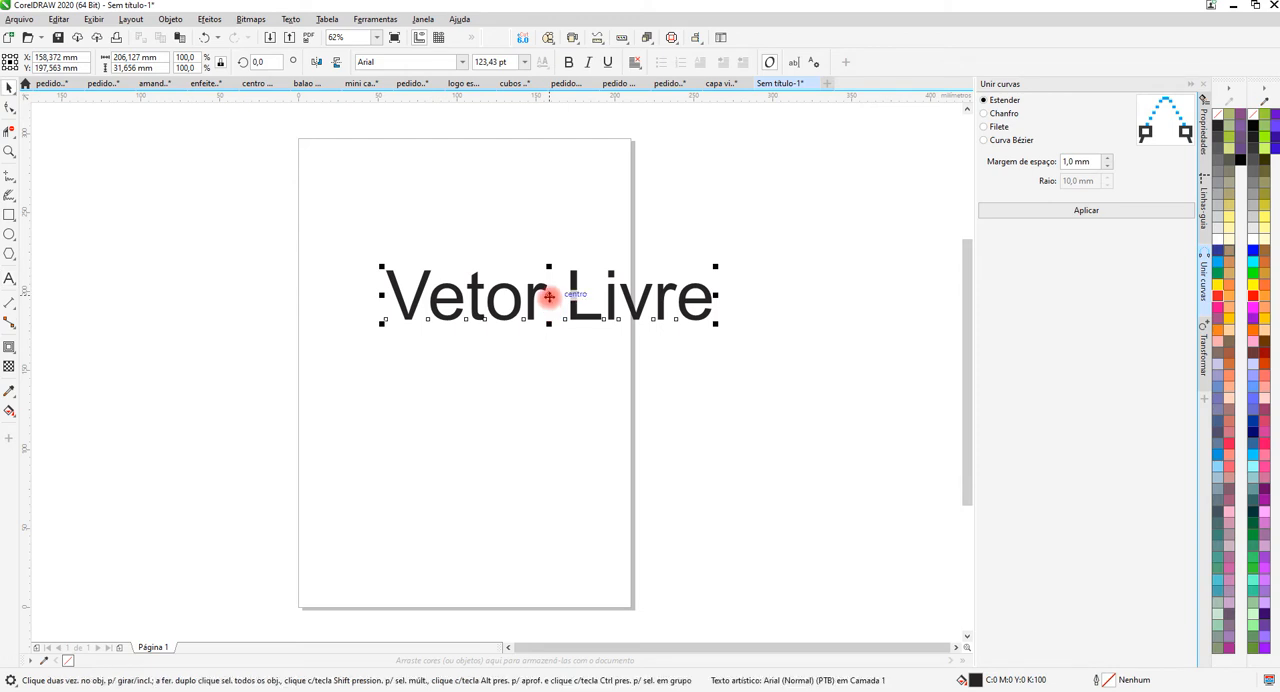
drag(550, 298, 294, 247)
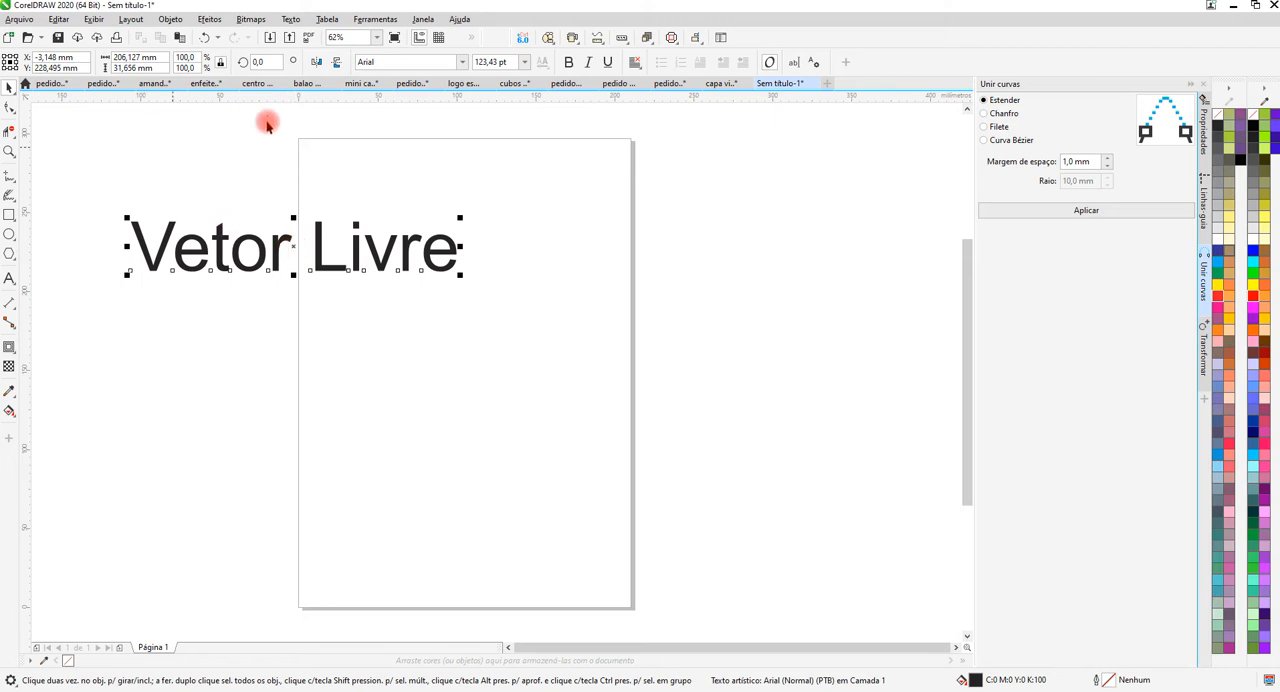
Change the text's font to David And SovhieDEMO.
click(463, 62)
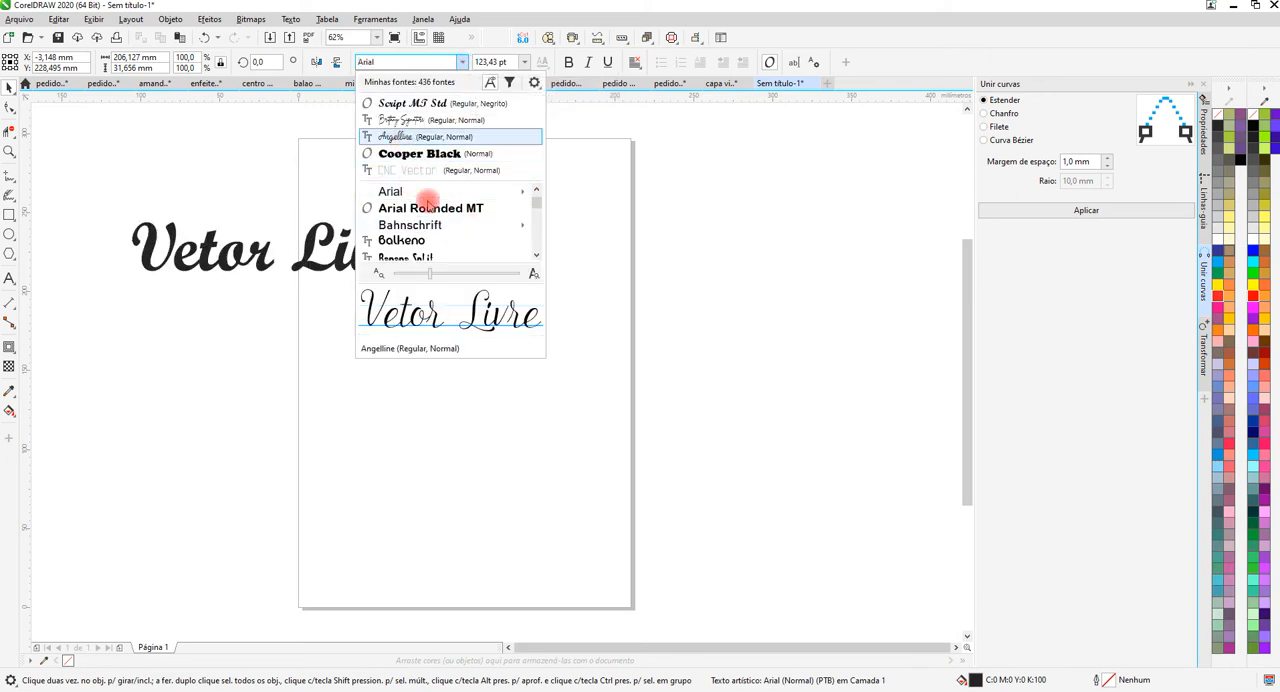
scroll(430, 215, down, 5)
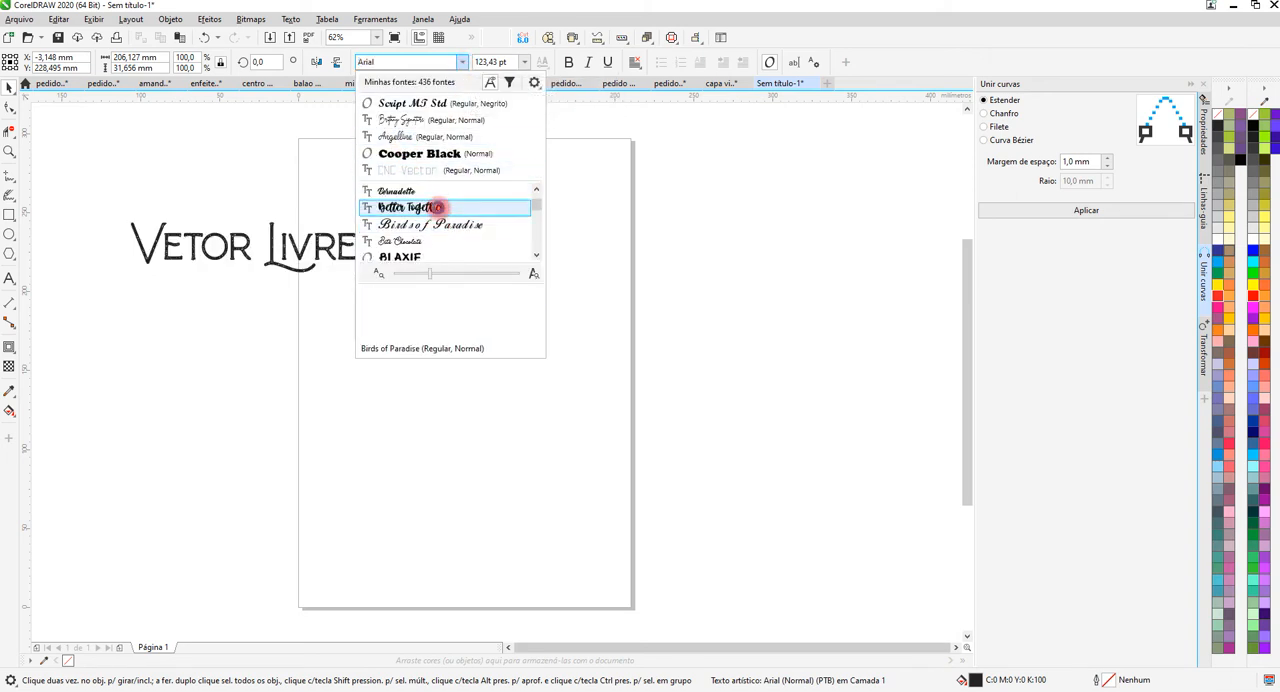
scroll(440, 210, down, 3)
scroll(440, 212, down, 1)
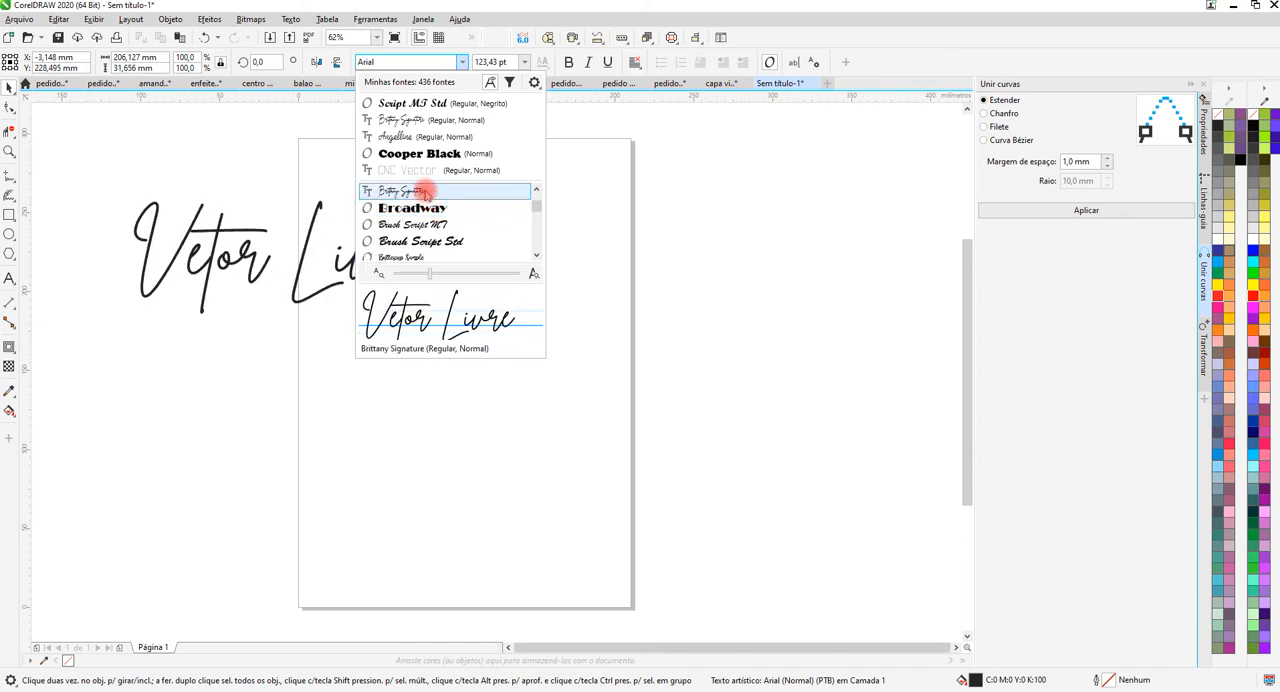
scroll(426, 195, down, 4)
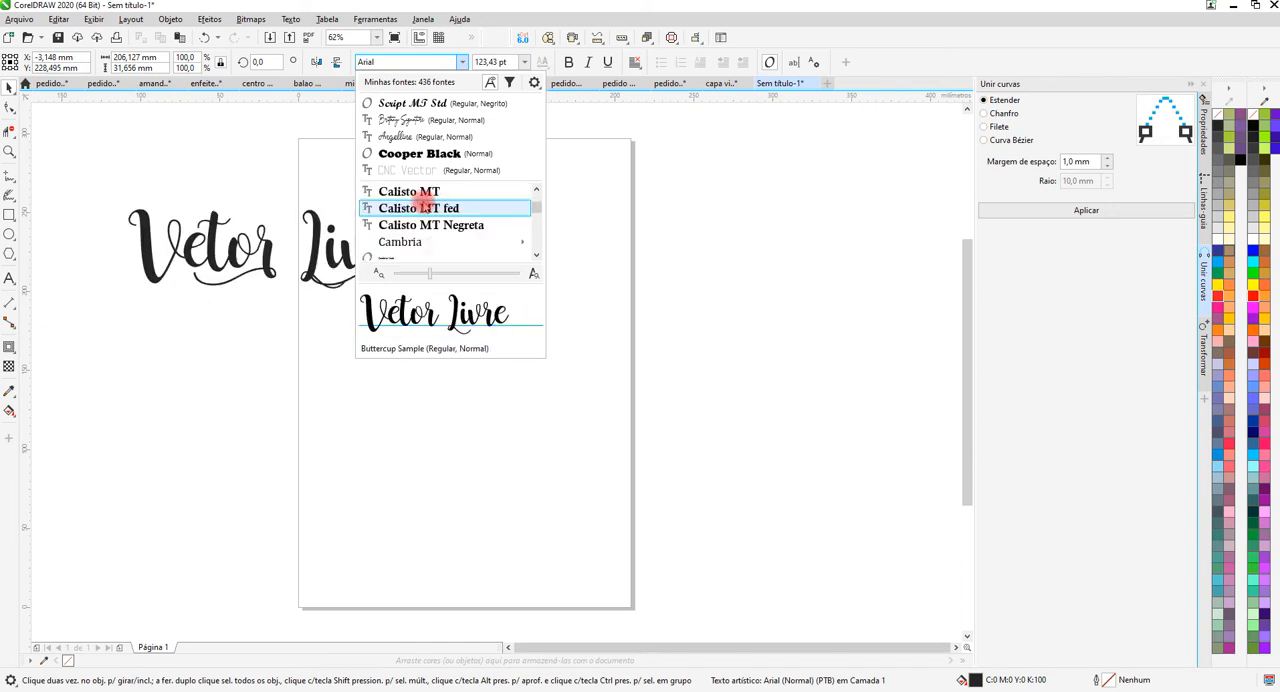
scroll(425, 207, down, 6)
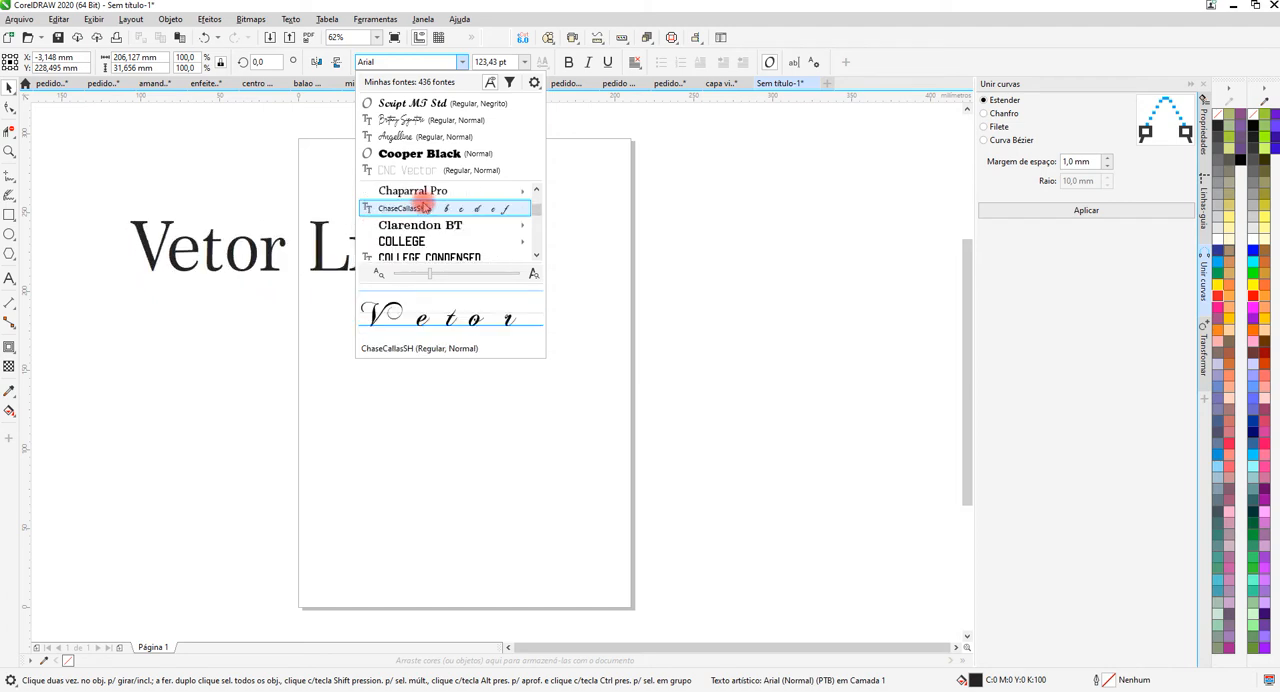
scroll(425, 207, down, 5)
scroll(425, 207, down, 6)
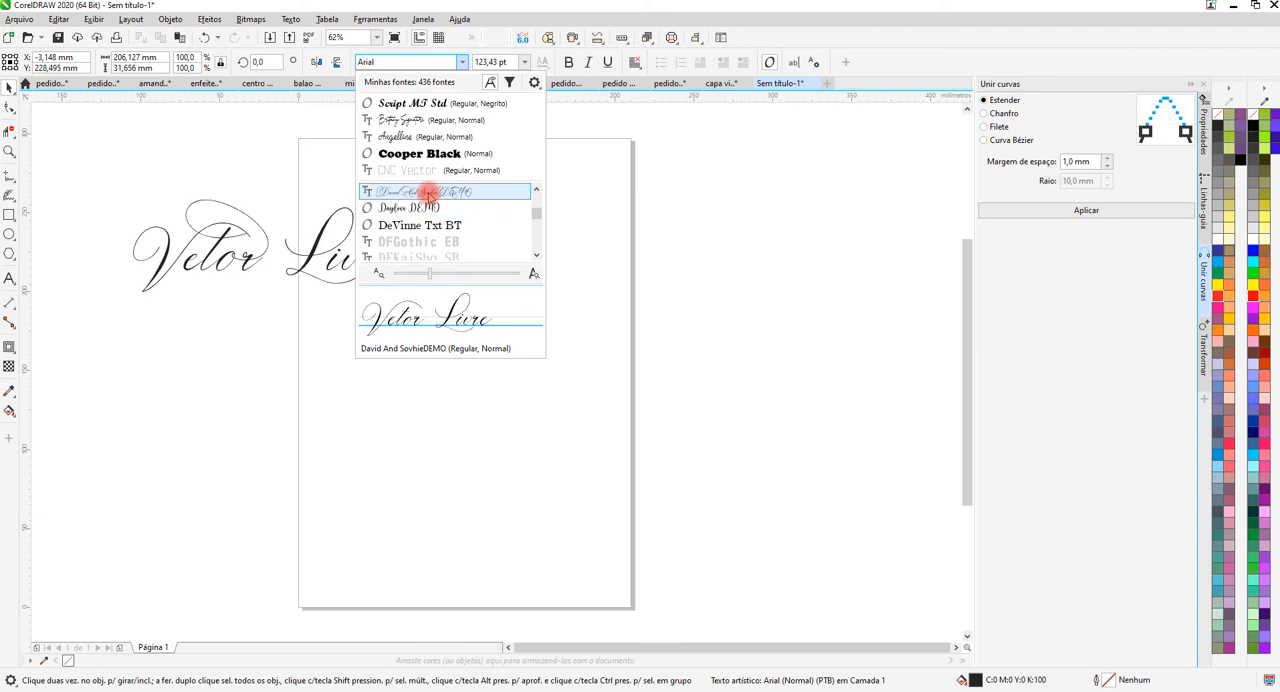
click(427, 192)
Move the text onto the upper part of the page and enlarge it proportionally to about 198 mm wide.
drag(320, 262, 503, 251)
scroll(514, 248, up, 2)
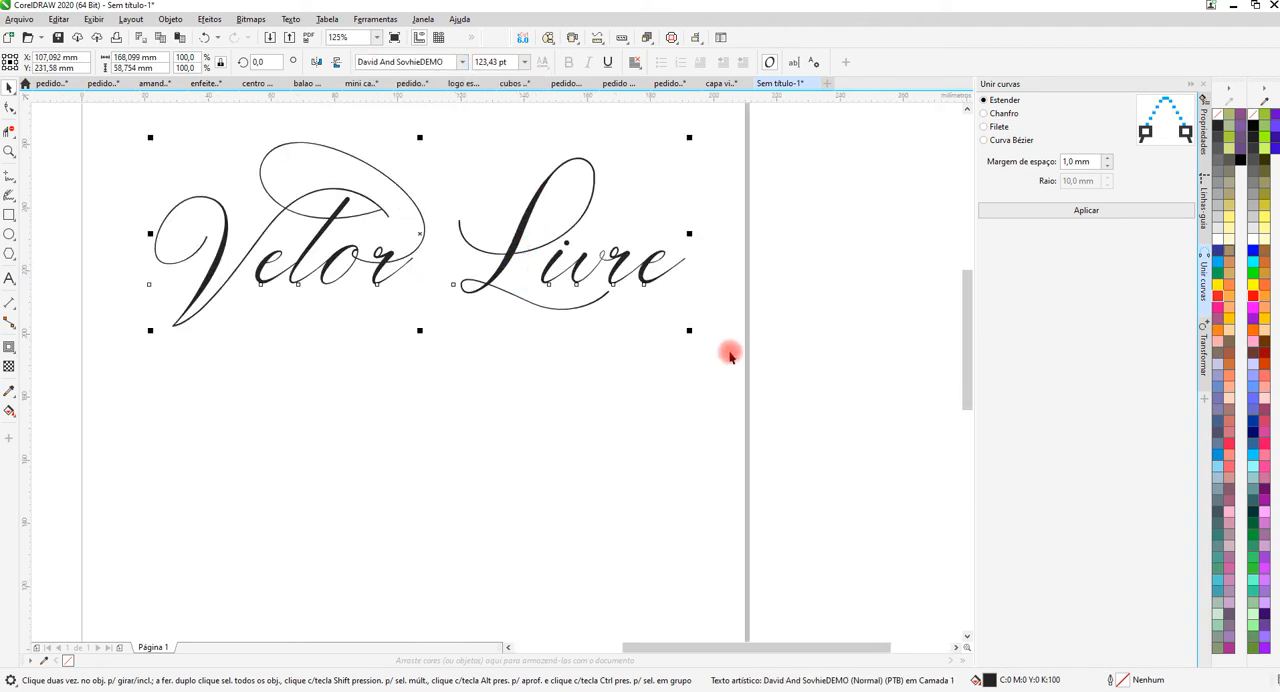
drag(690, 331, 785, 420)
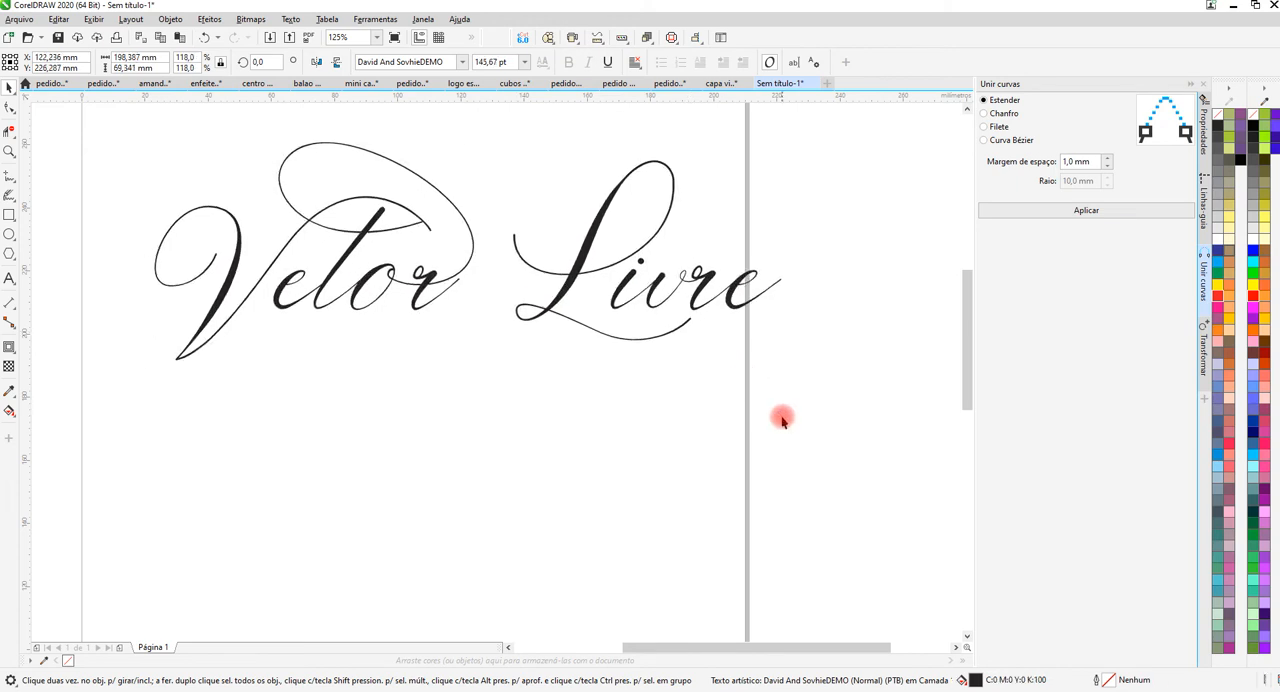
Set the width of the "Vetor Livre" text to 500 mm, scaling it proportionally.
click(370, 242)
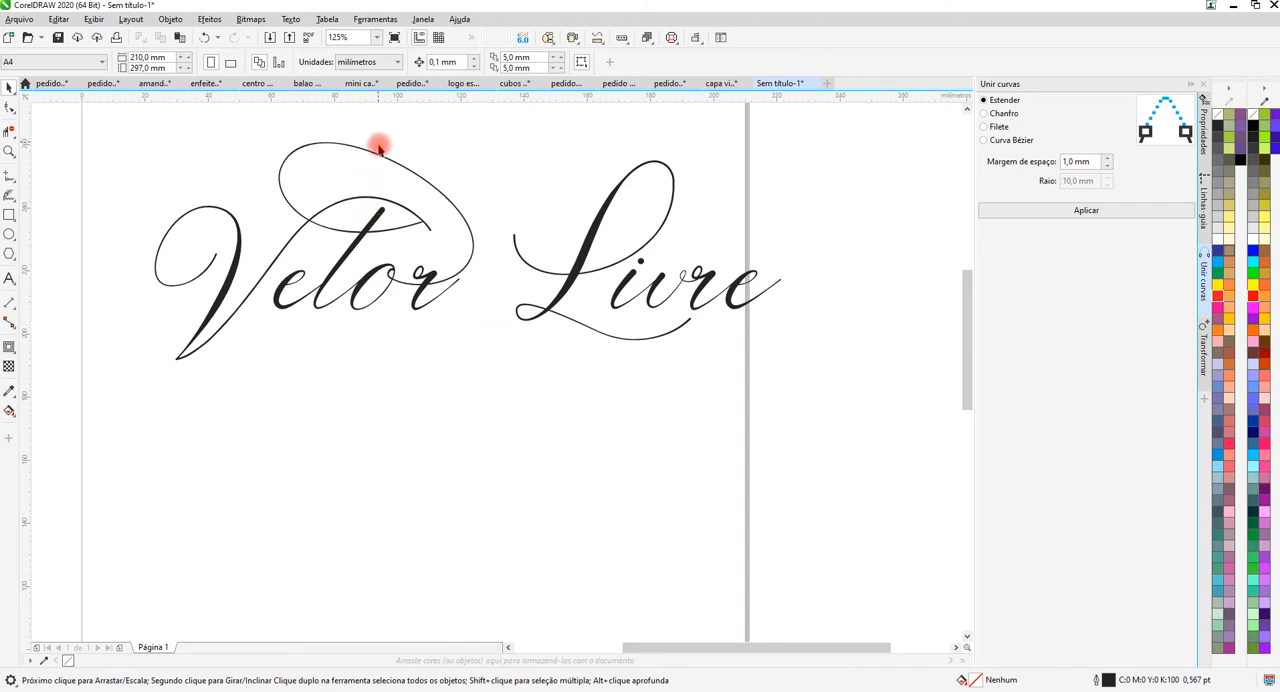
scroll(380, 145, up, 5)
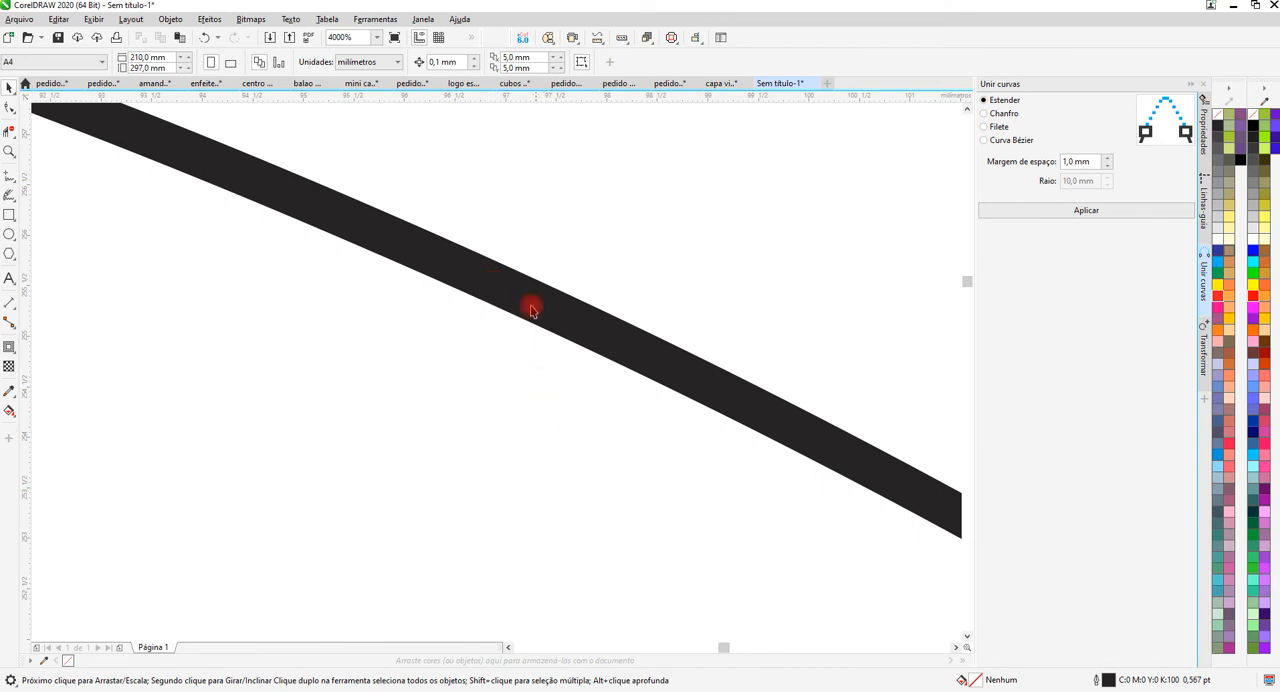
scroll(552, 272, down, 10)
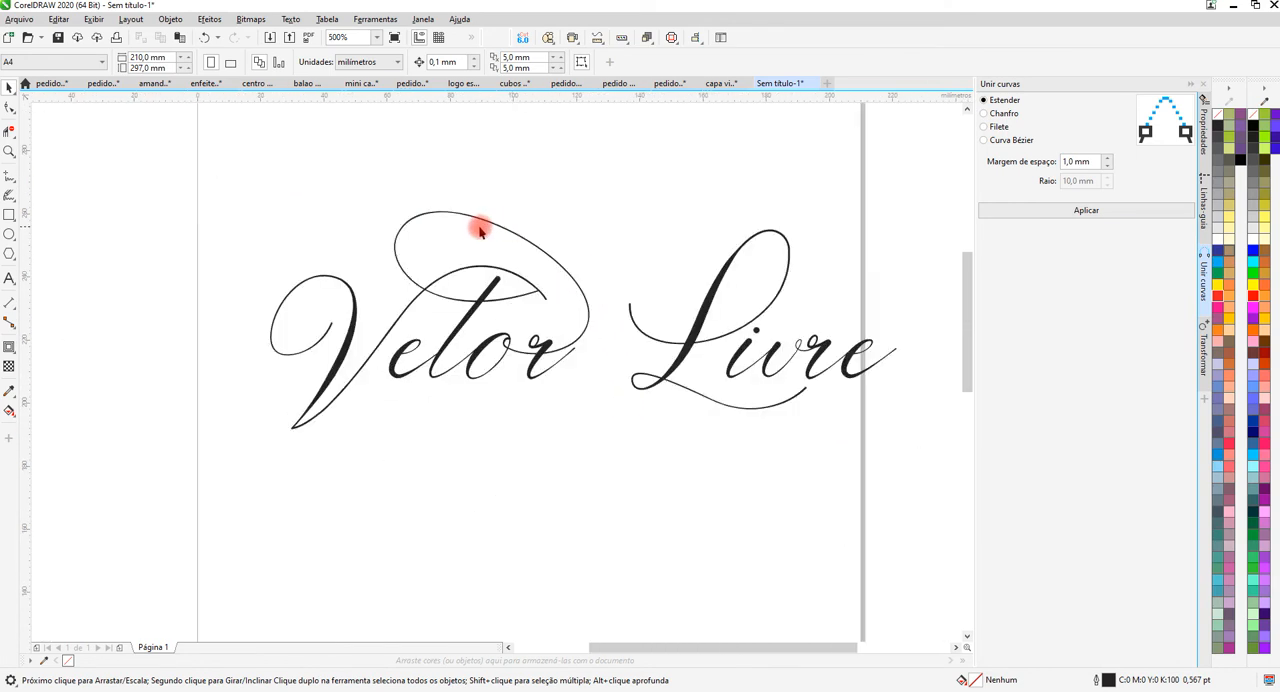
drag(333, 196, 756, 412)
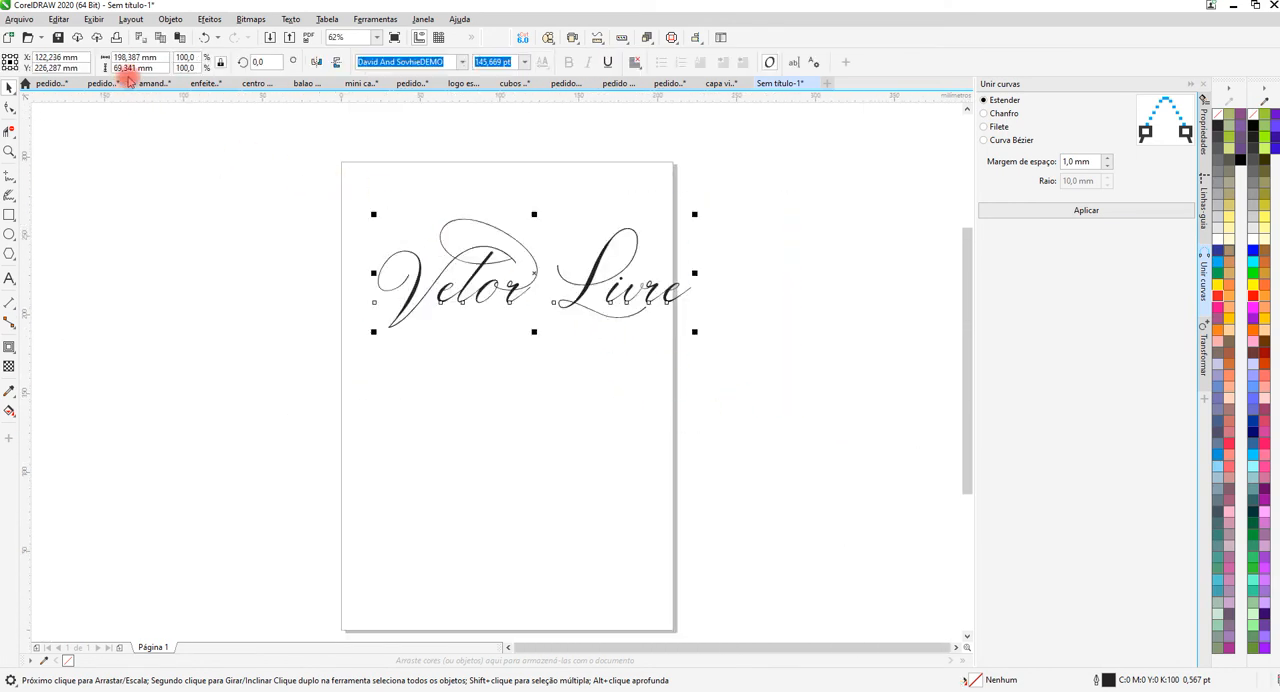
click(121, 57)
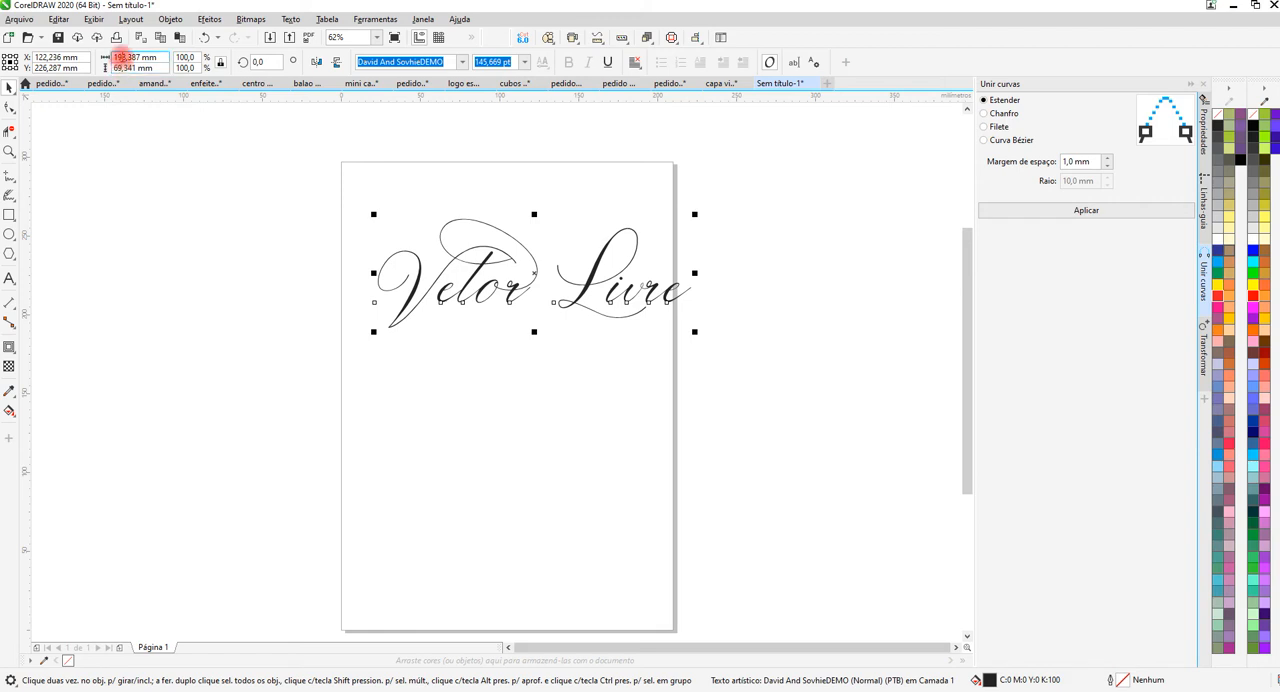
text(500)
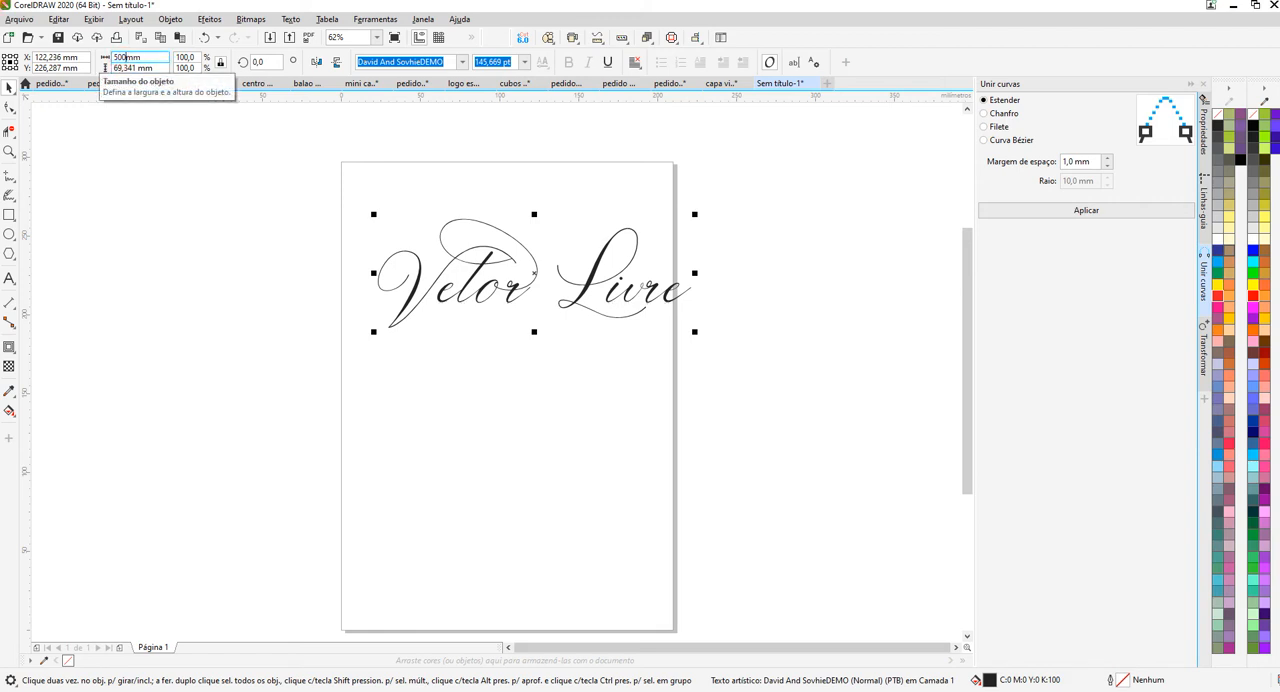
key(Return)
scroll(352, 272, down, 2)
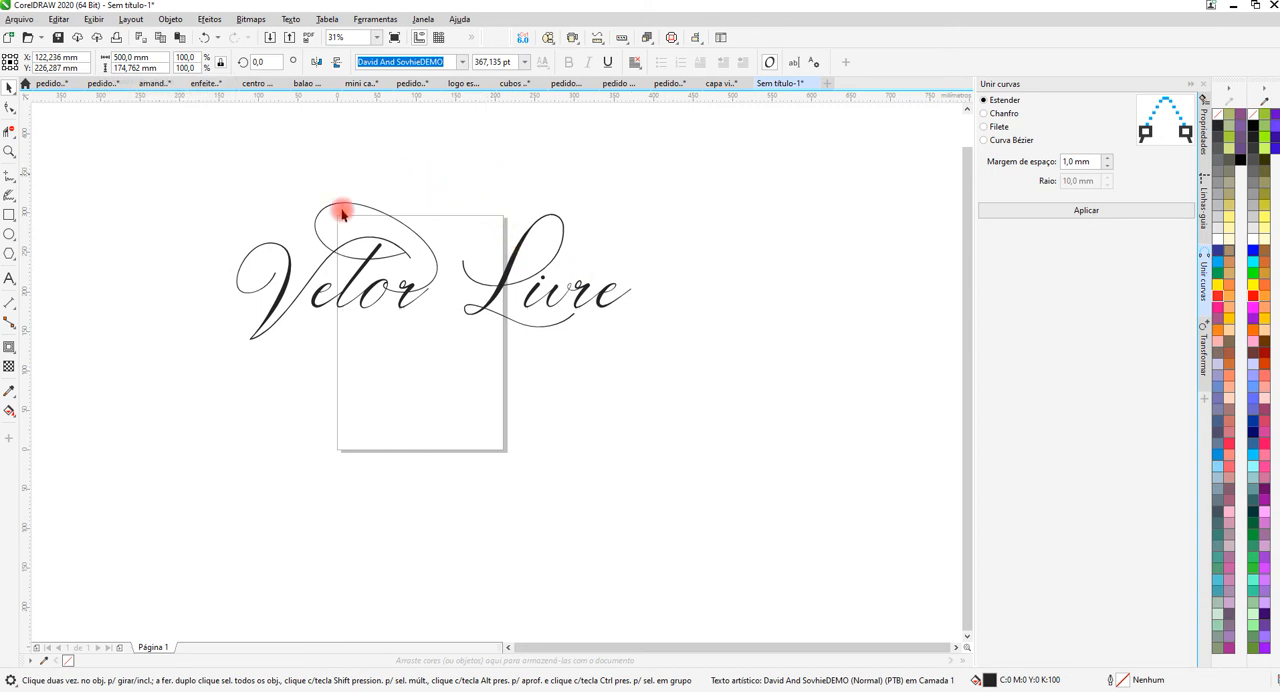
Dimension the stroke thickness of the large flourish above "Vetor" with a parallel dimension.
scroll(343, 206, up, 5)
scroll(436, 166, up, 8)
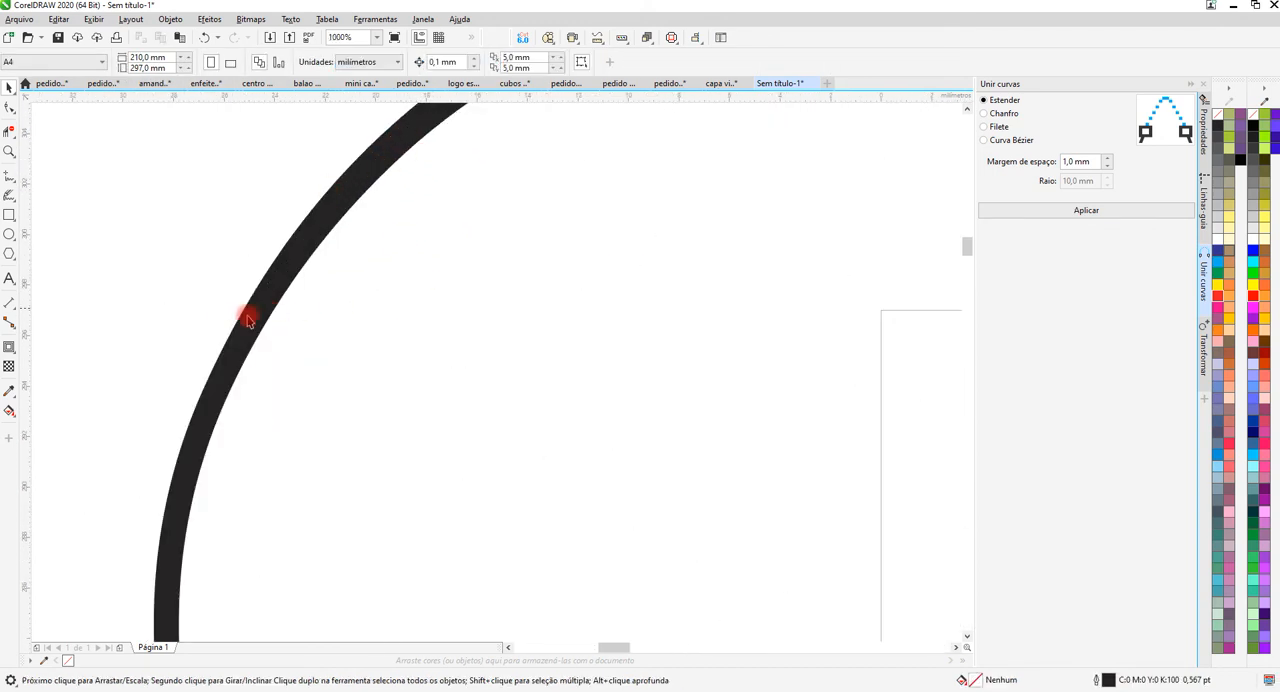
click(9, 305)
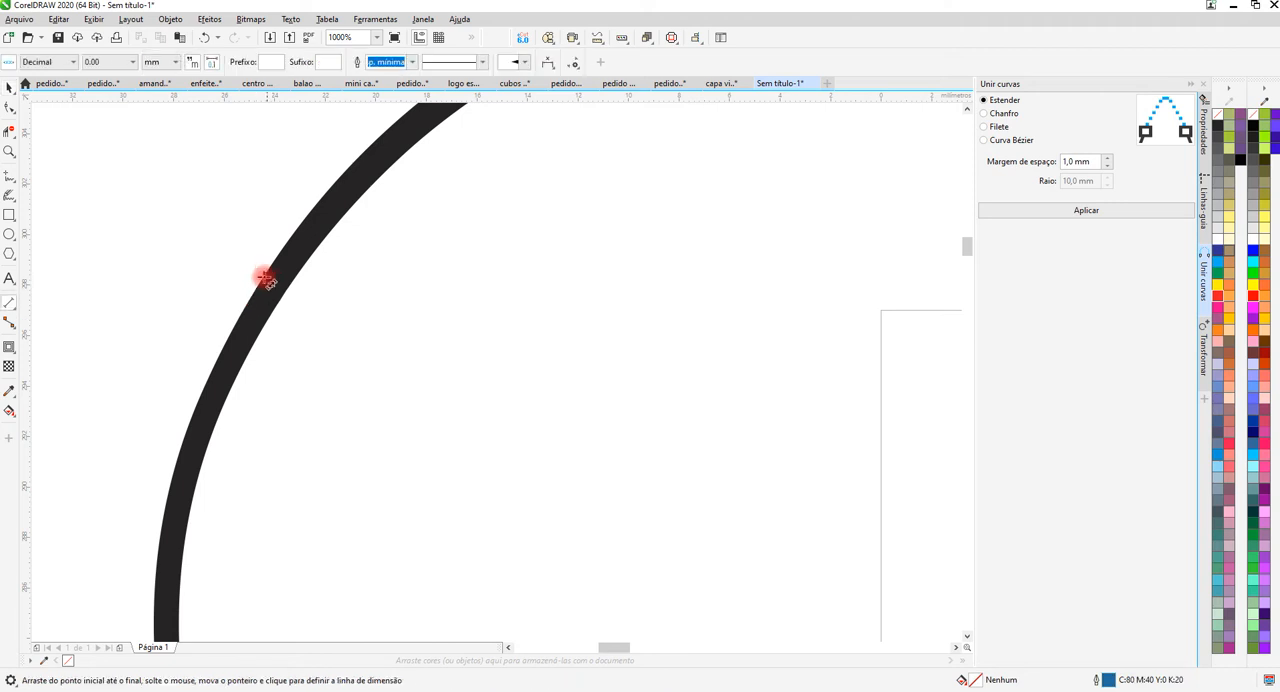
drag(263, 279, 285, 292)
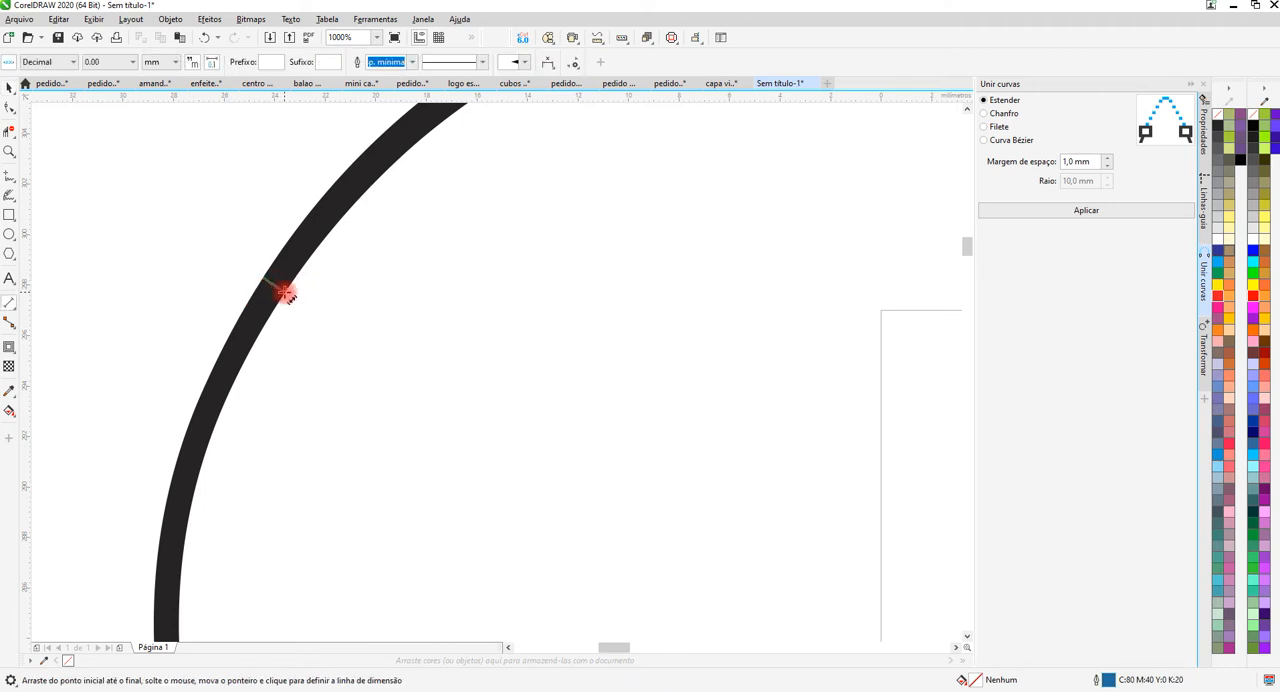
click(285, 292)
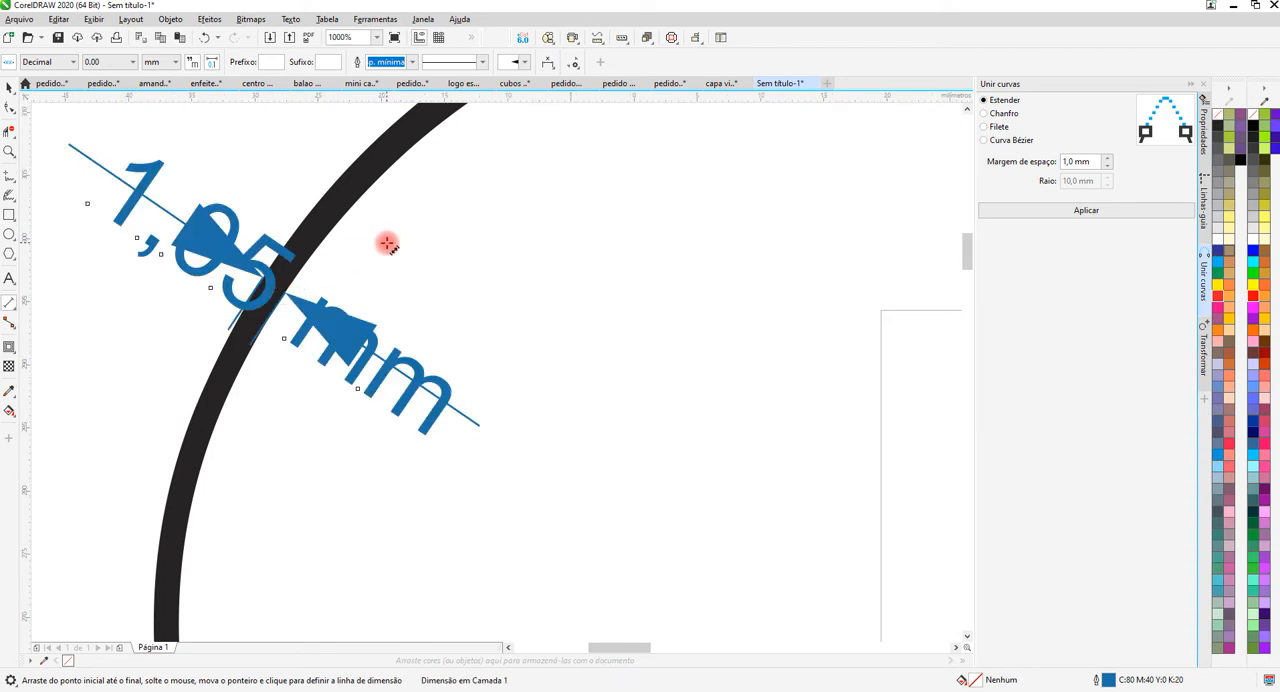
Delete the dimension placed on the flourish's stroke.
scroll(387, 243, down, 1)
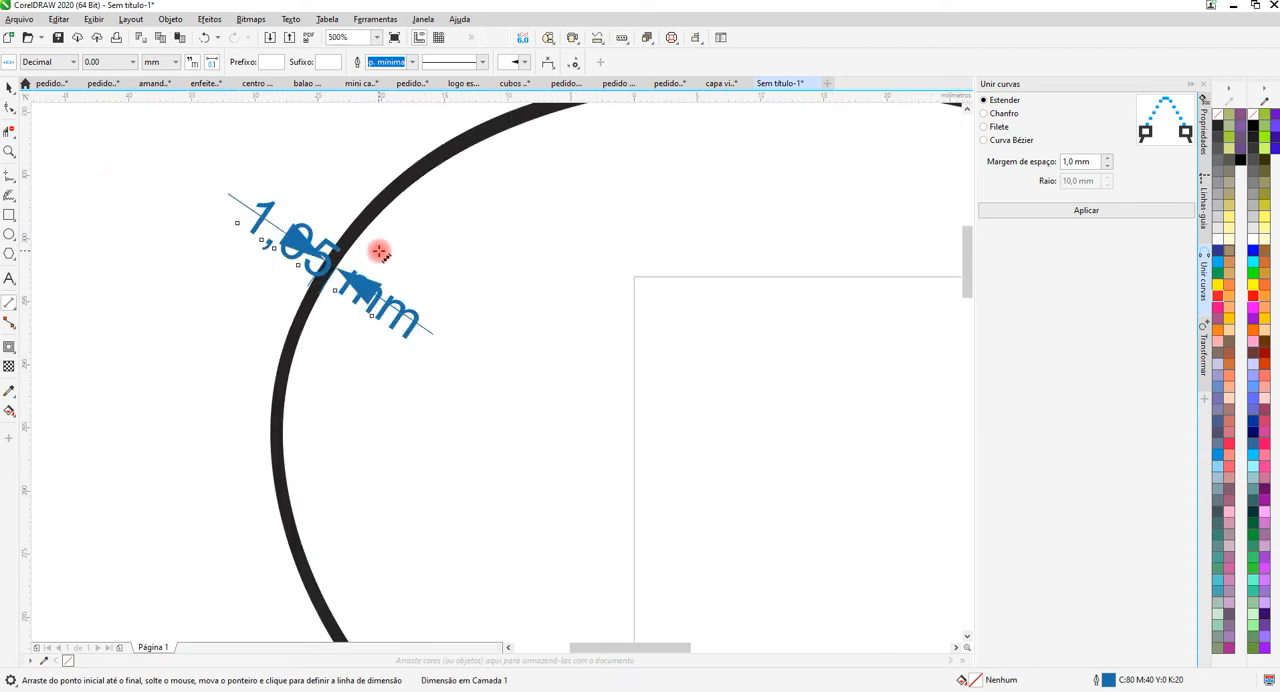
scroll(380, 248, down, 3)
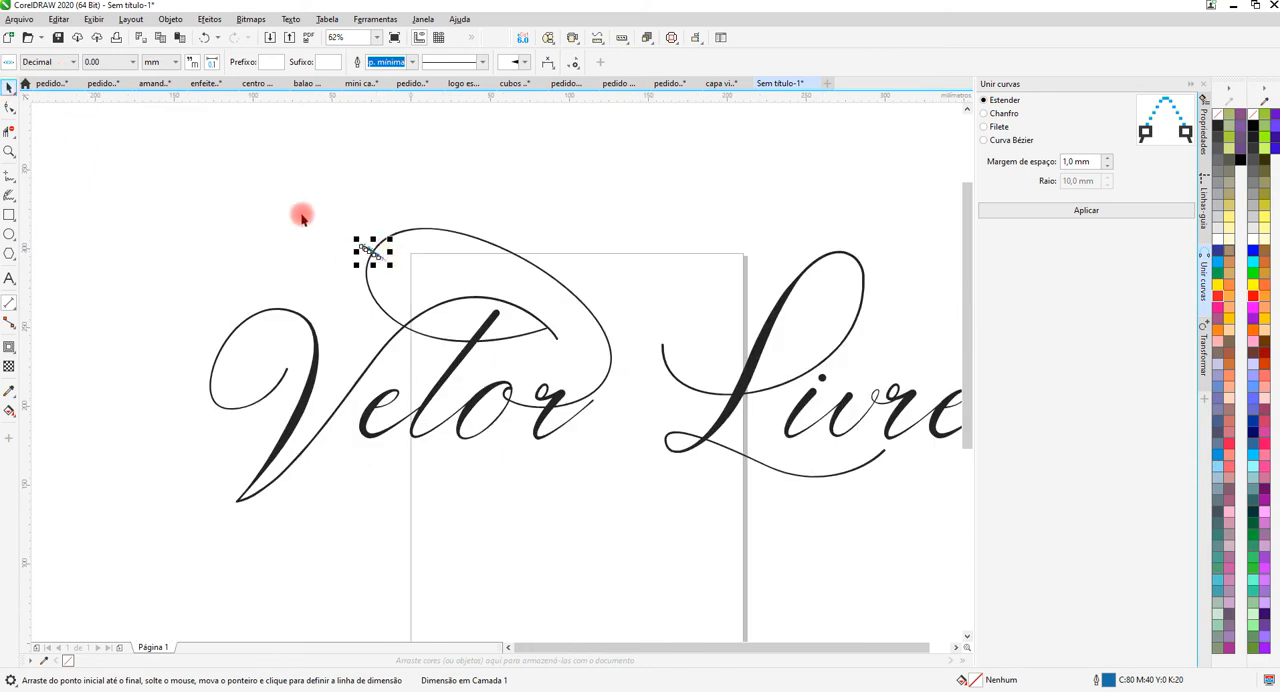
drag(323, 211, 423, 287)
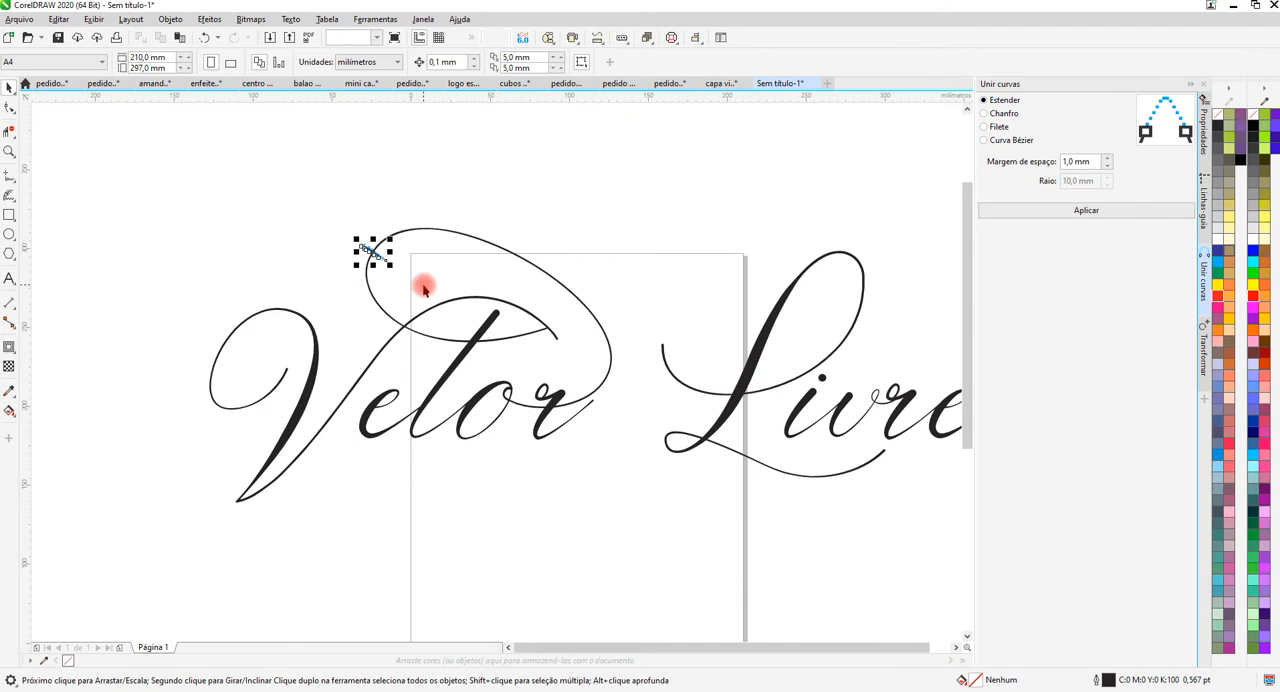
key(Delete)
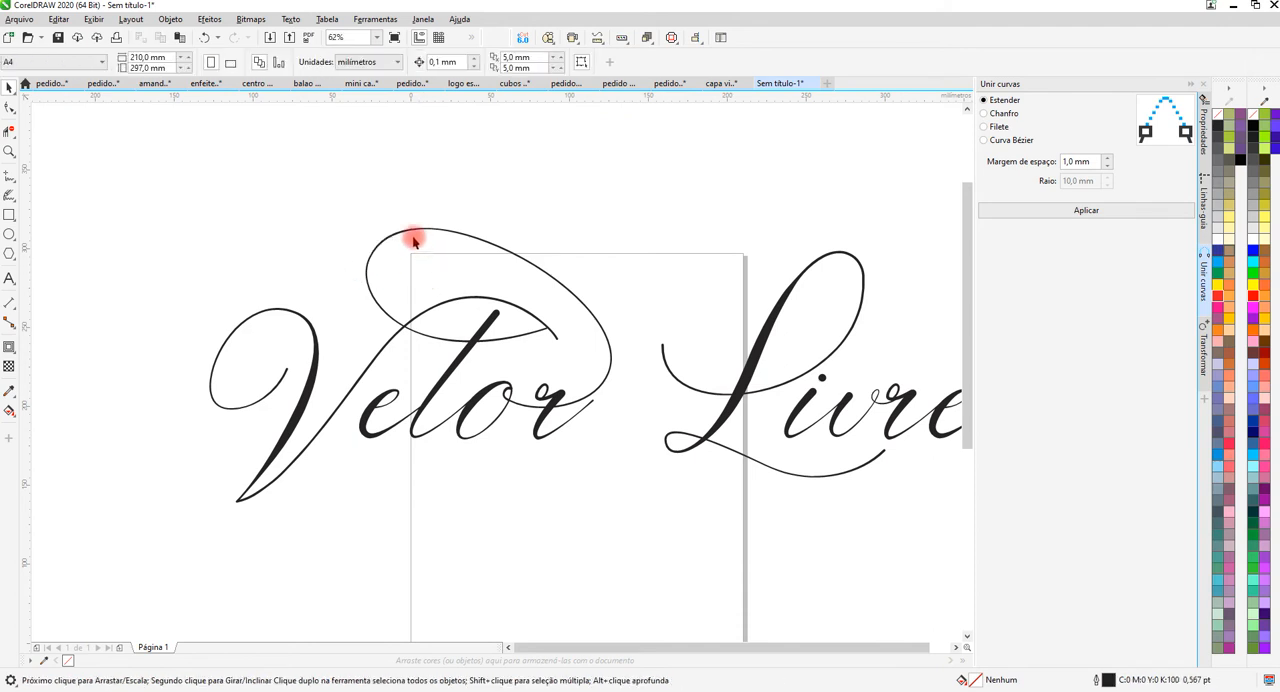
Apply a blue (#0000FF) outline to the "Vetor Livre" text.
scroll(413, 240, up, 5)
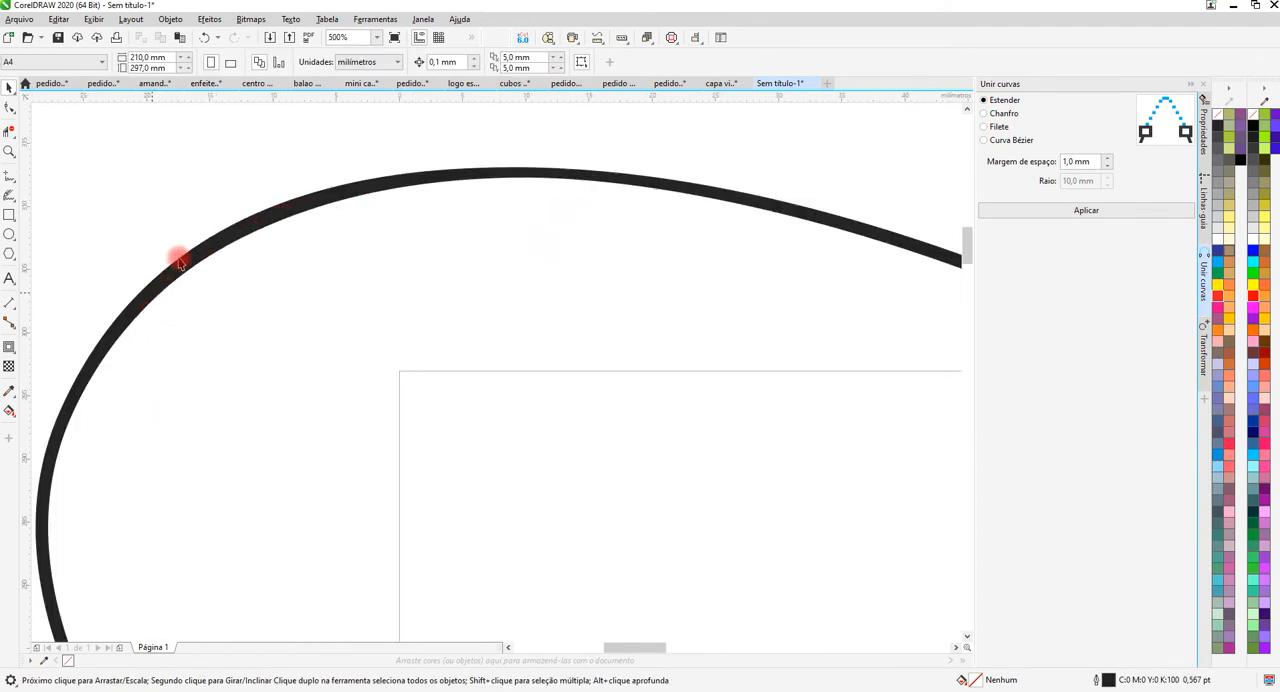
scroll(417, 171, down, 6)
scroll(465, 225, up, 2)
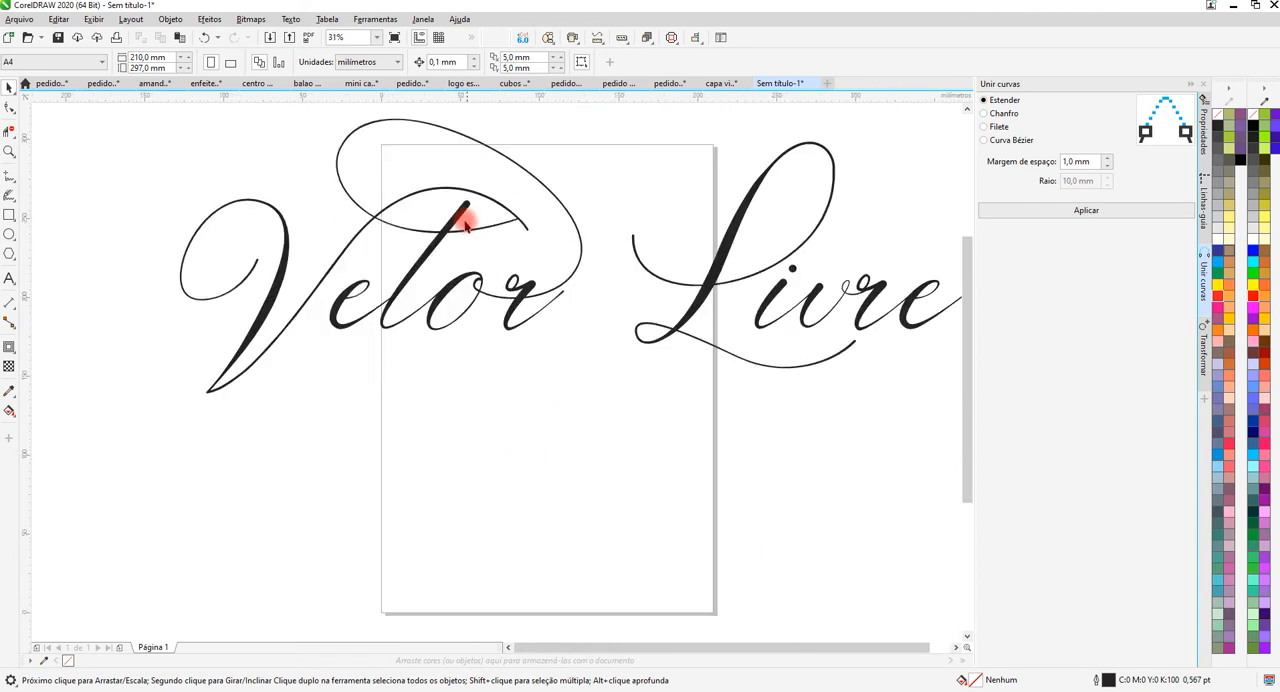
scroll(465, 225, up, 1)
scroll(452, 228, down, 2)
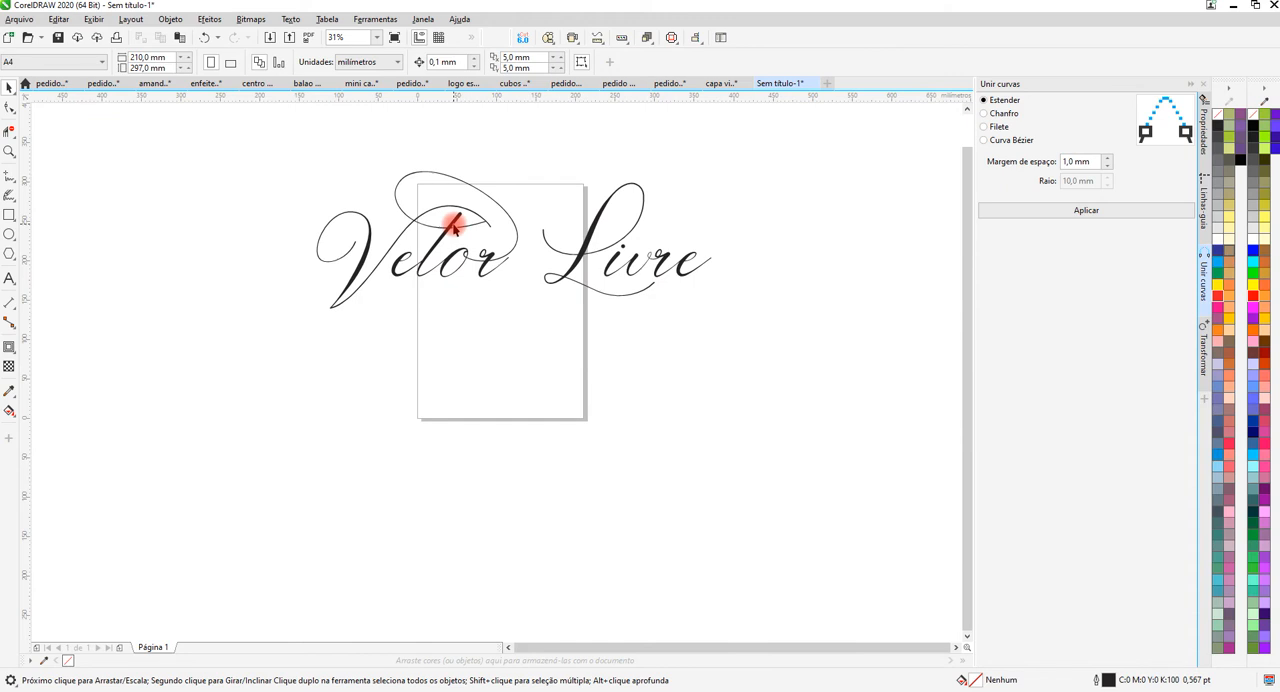
click(453, 226)
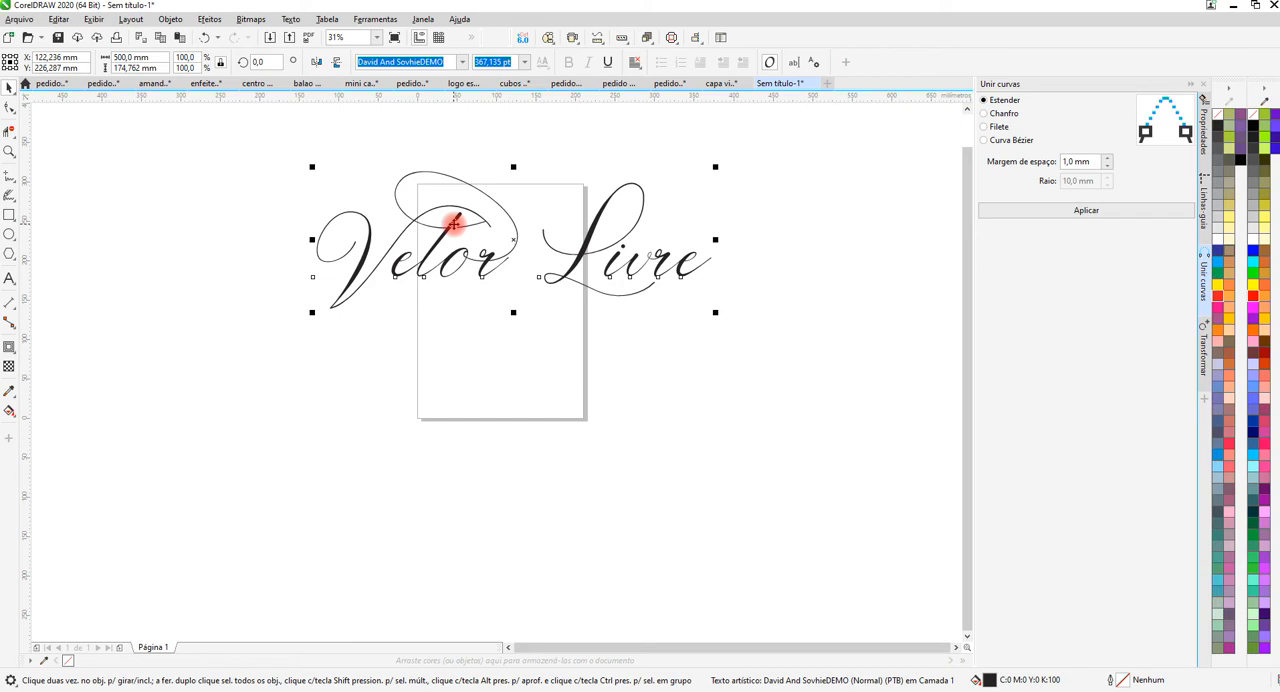
right_click(1253, 250)
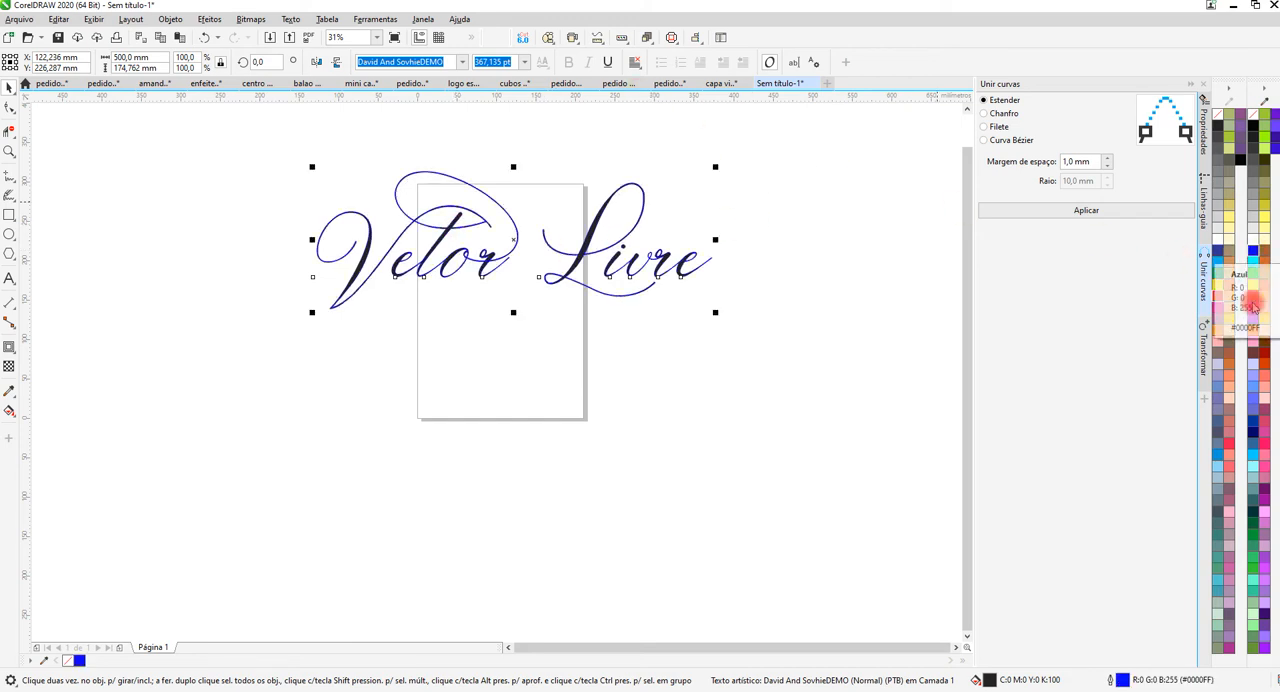
Change the outline colour of the "Vetor Livre" text to dark red (#990000).
right_click(1266, 355)
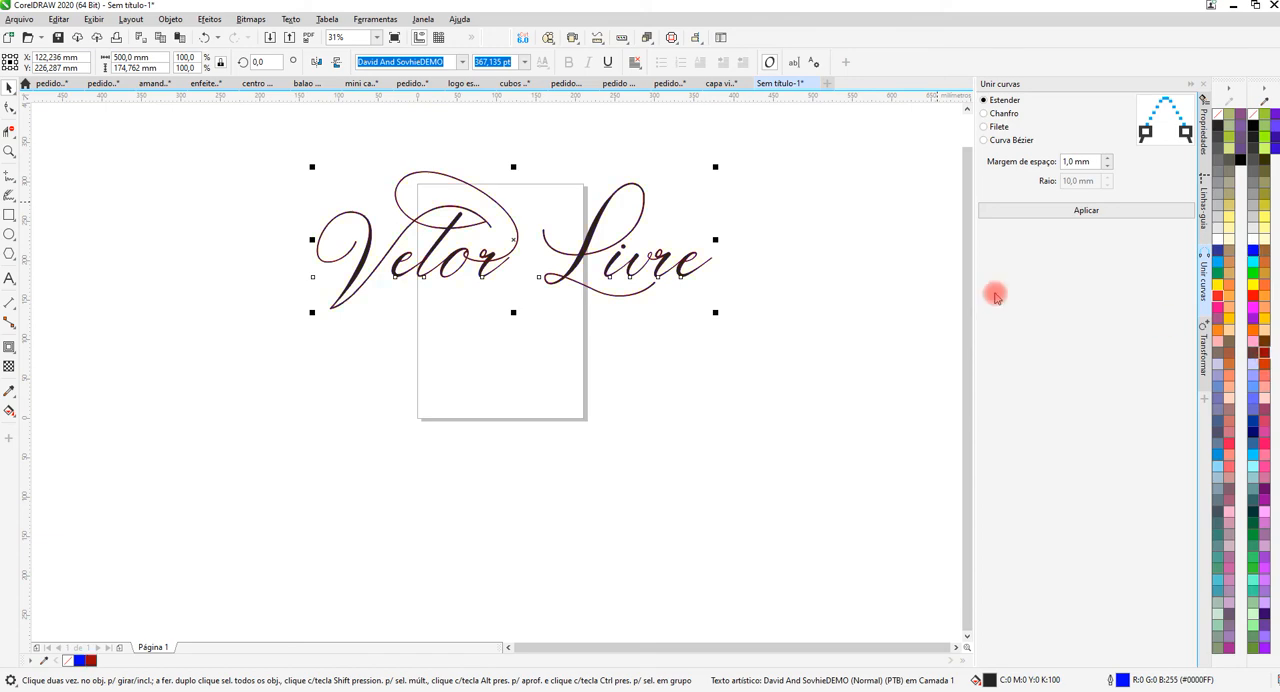
scroll(414, 180, up, 4)
scroll(382, 158, up, 2)
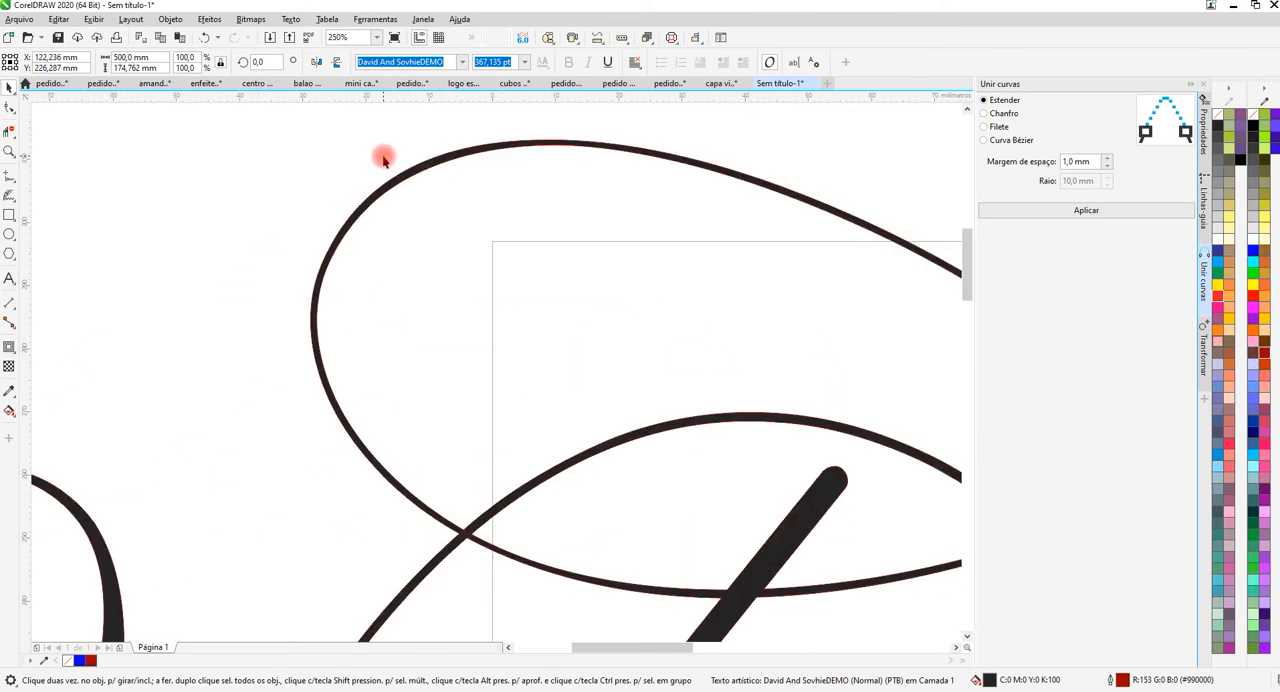
scroll(410, 162, down, 3)
scroll(505, 196, down, 1)
scroll(522, 200, up, 3)
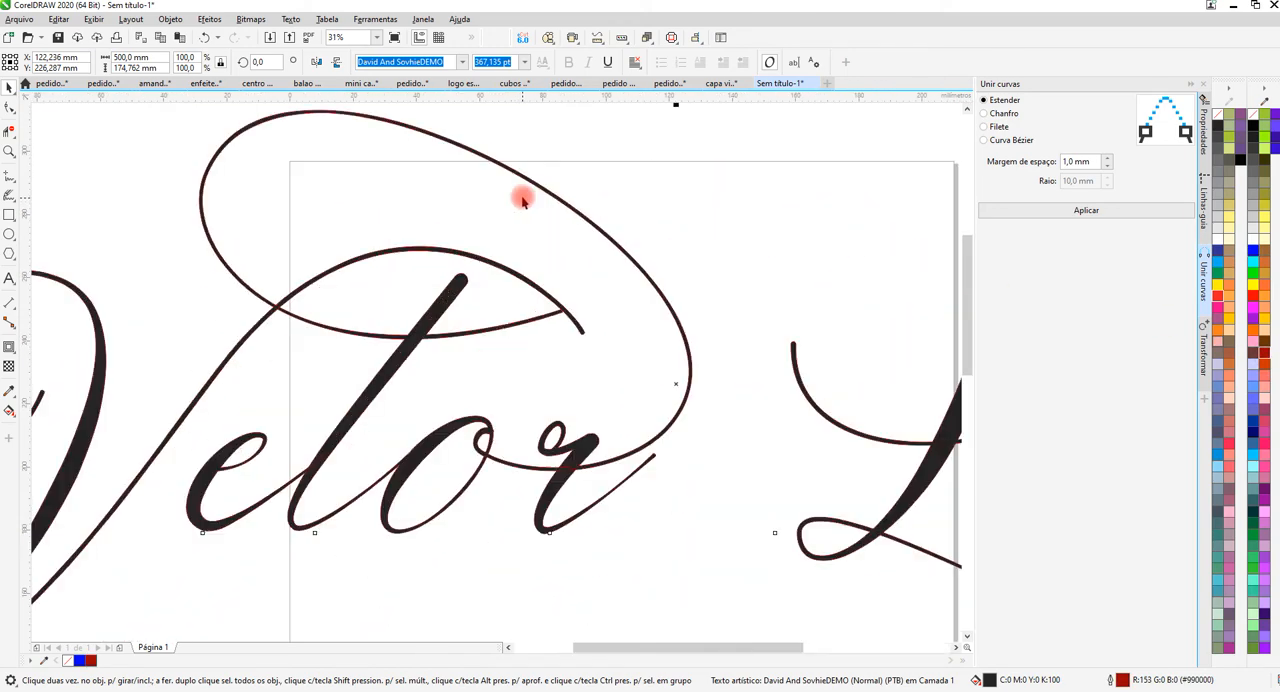
scroll(522, 200, down, 2)
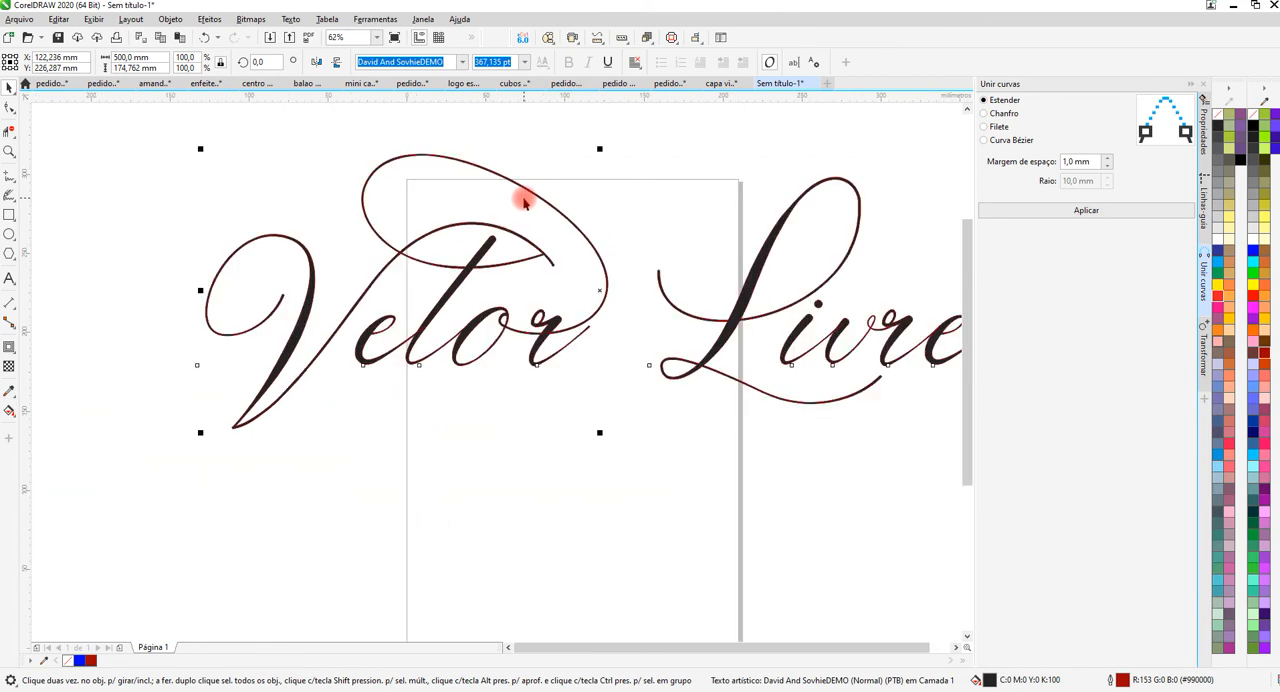
Examine up close how the dark red outline follows both edges of the thin flourish above "Vetor".
scroll(510, 175, up, 4)
scroll(511, 163, up, 2)
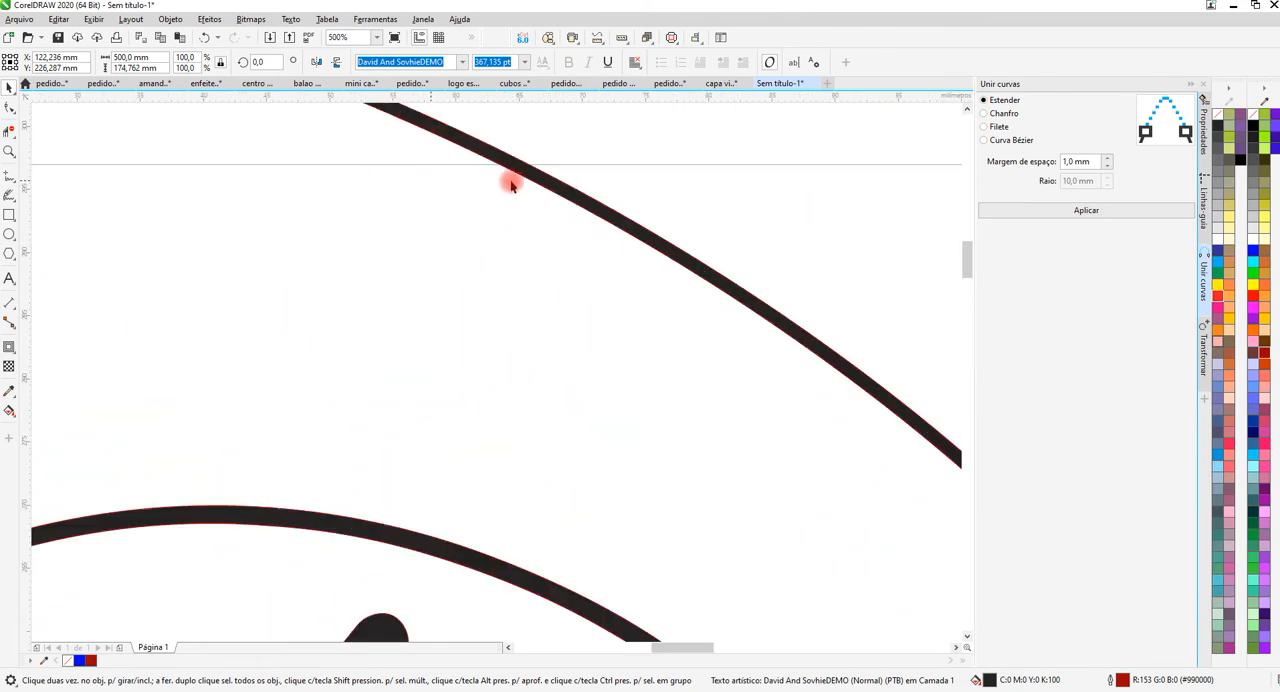
scroll(531, 191, down, 2)
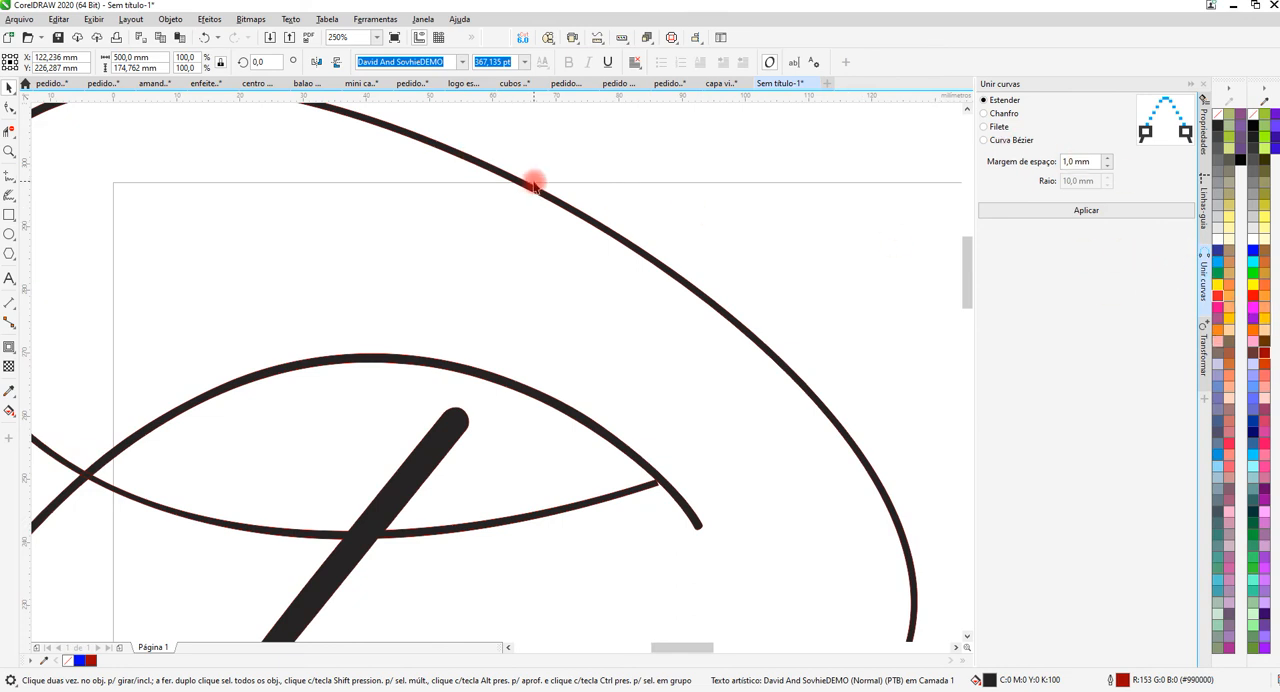
scroll(534, 182, up, 5)
scroll(515, 168, up, 3)
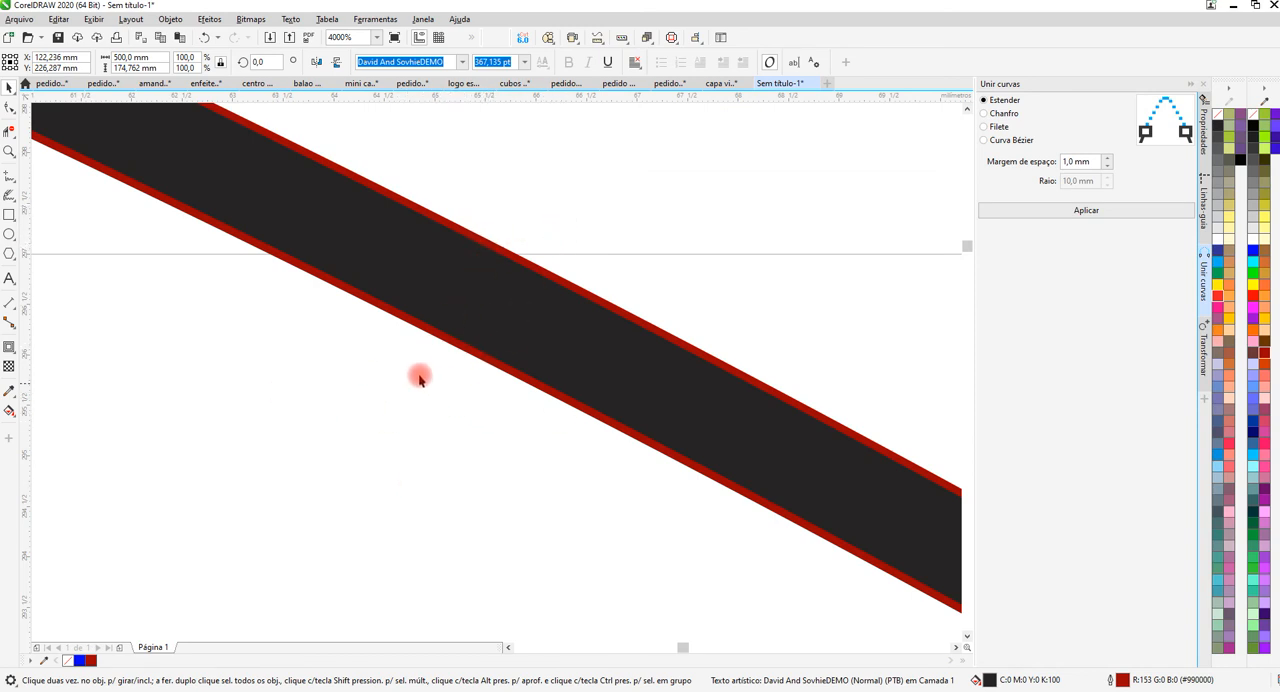
scroll(419, 320, up, 2)
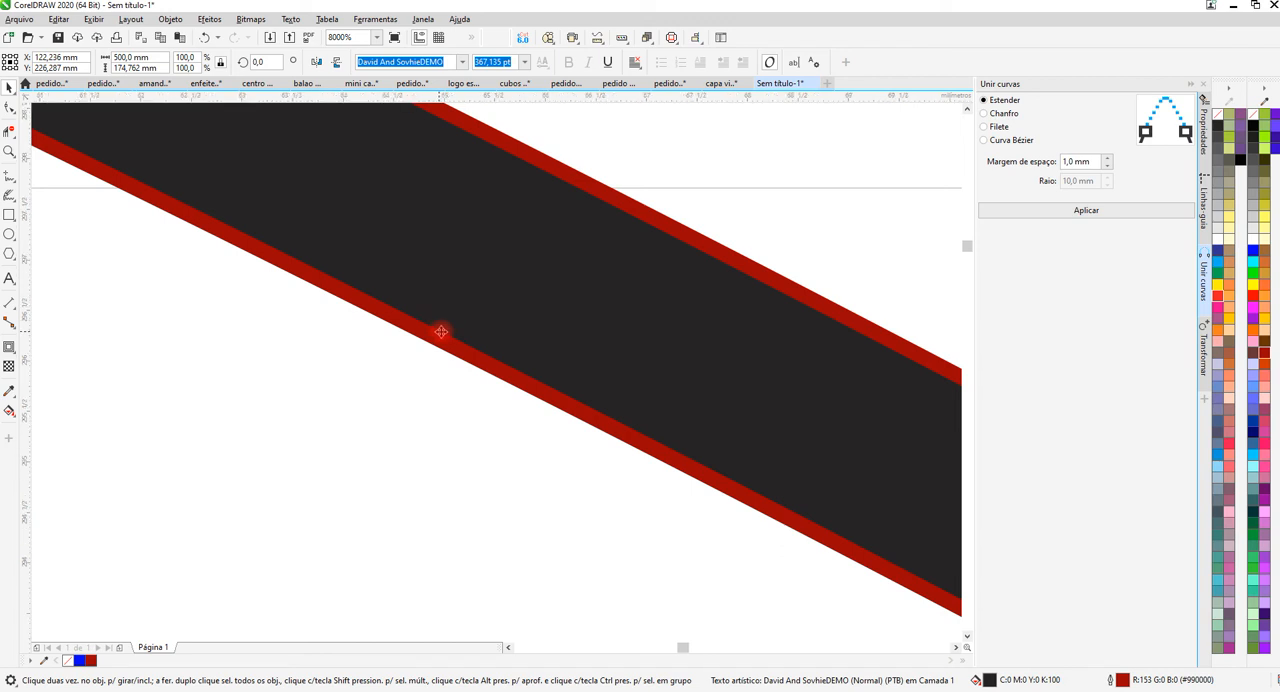
scroll(445, 318, down, 10)
scroll(478, 330, up, 8)
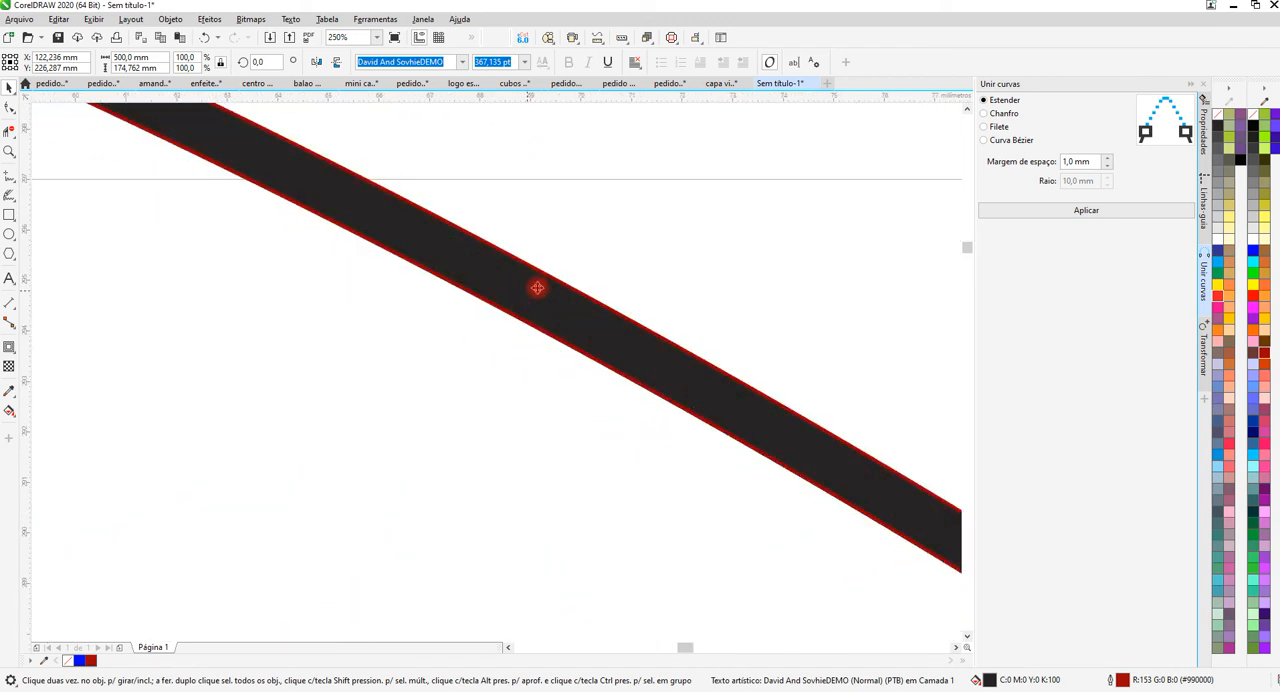
Undo the outline colouring on the "Vetor Livre" text, leaving only its black fill.
scroll(538, 288, down, 1)
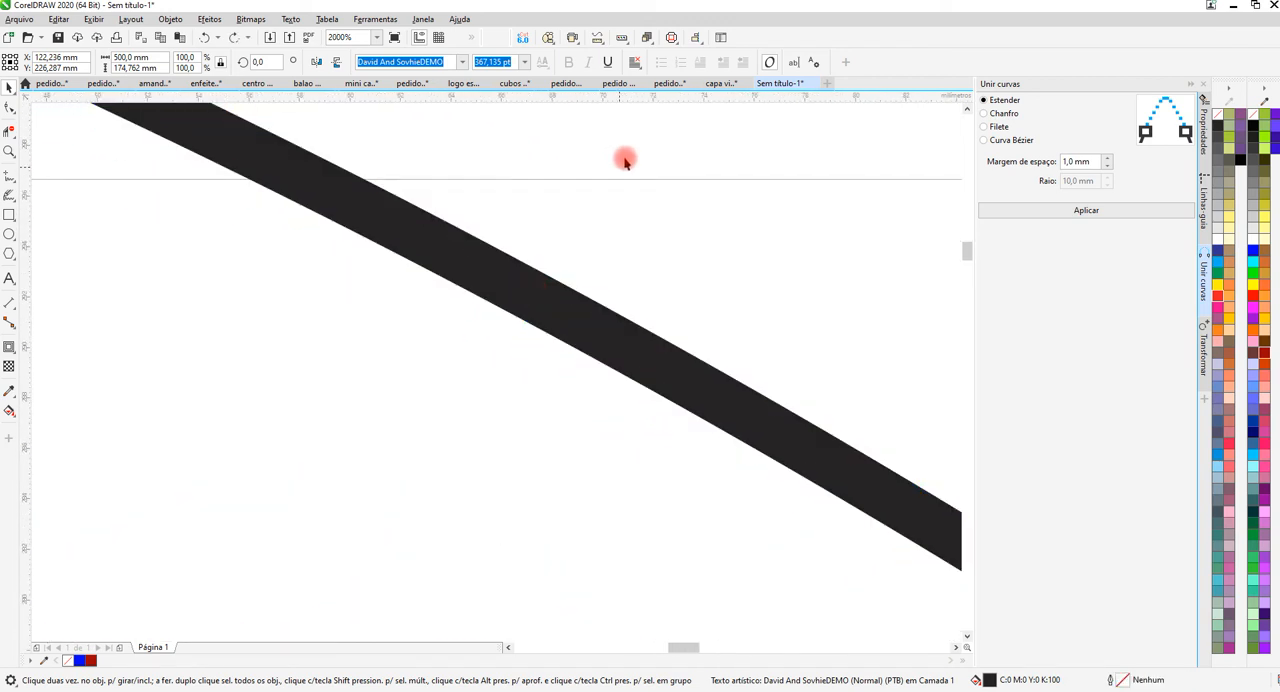
scroll(626, 155, down, 5)
scroll(541, 190, down, 3)
scroll(545, 189, down, 1)
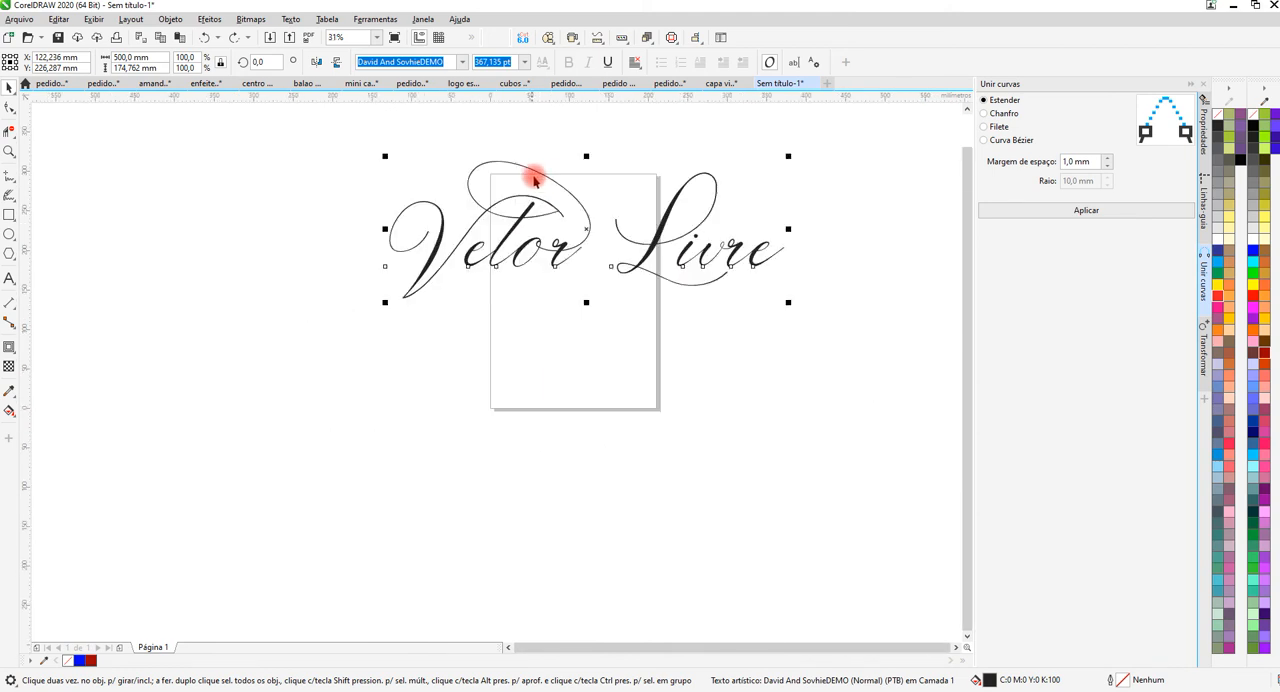
scroll(571, 205, up, 1)
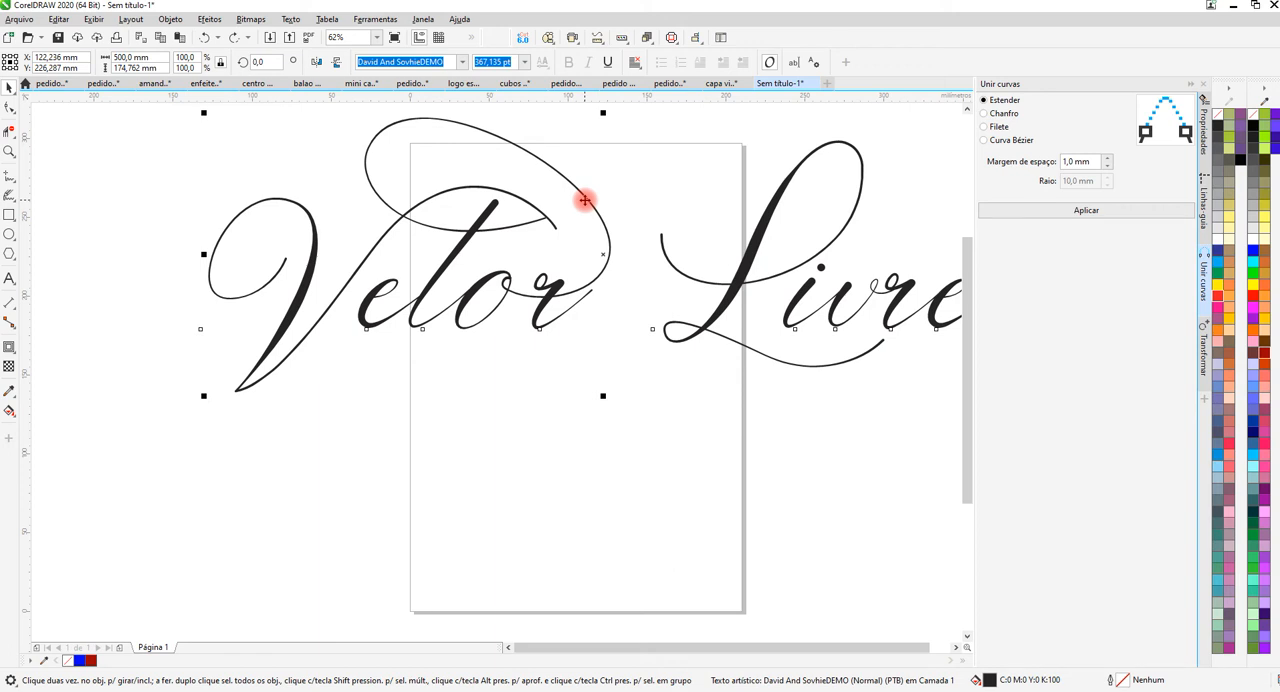
scroll(582, 201, down, 1)
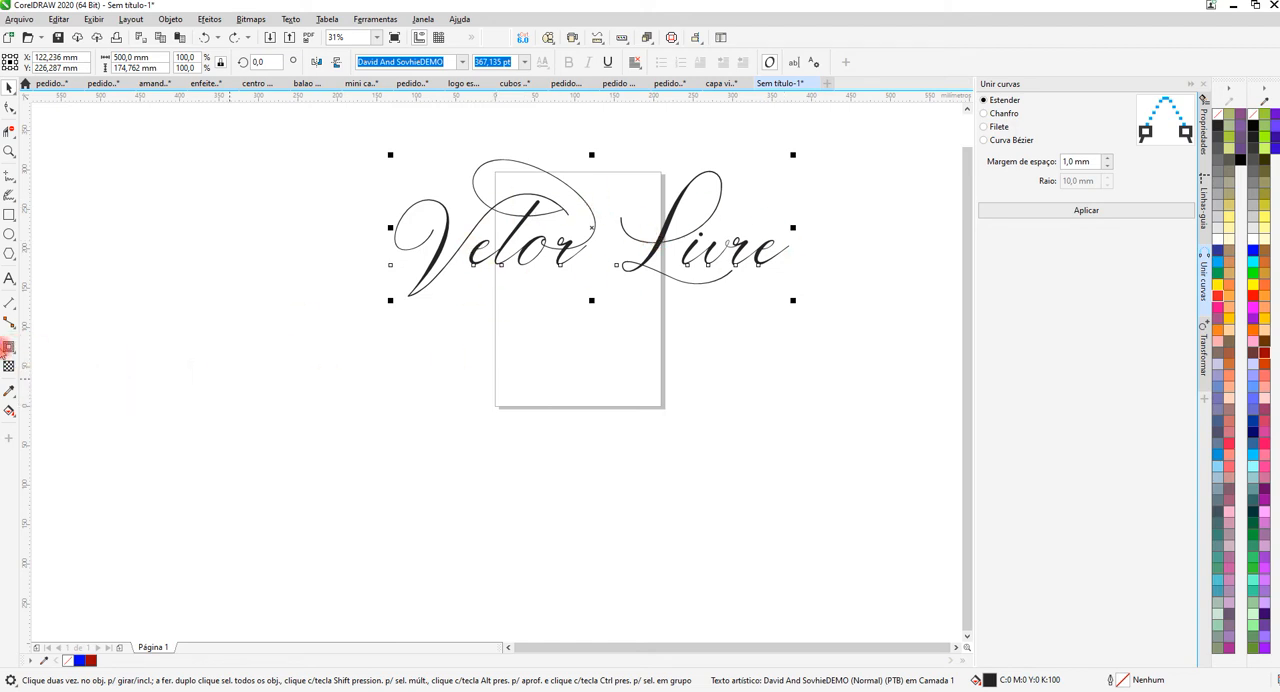
Activate the Contour tool for the "Vetor Livre" text and fill the lettering with red (#FF0000).
click(9, 345)
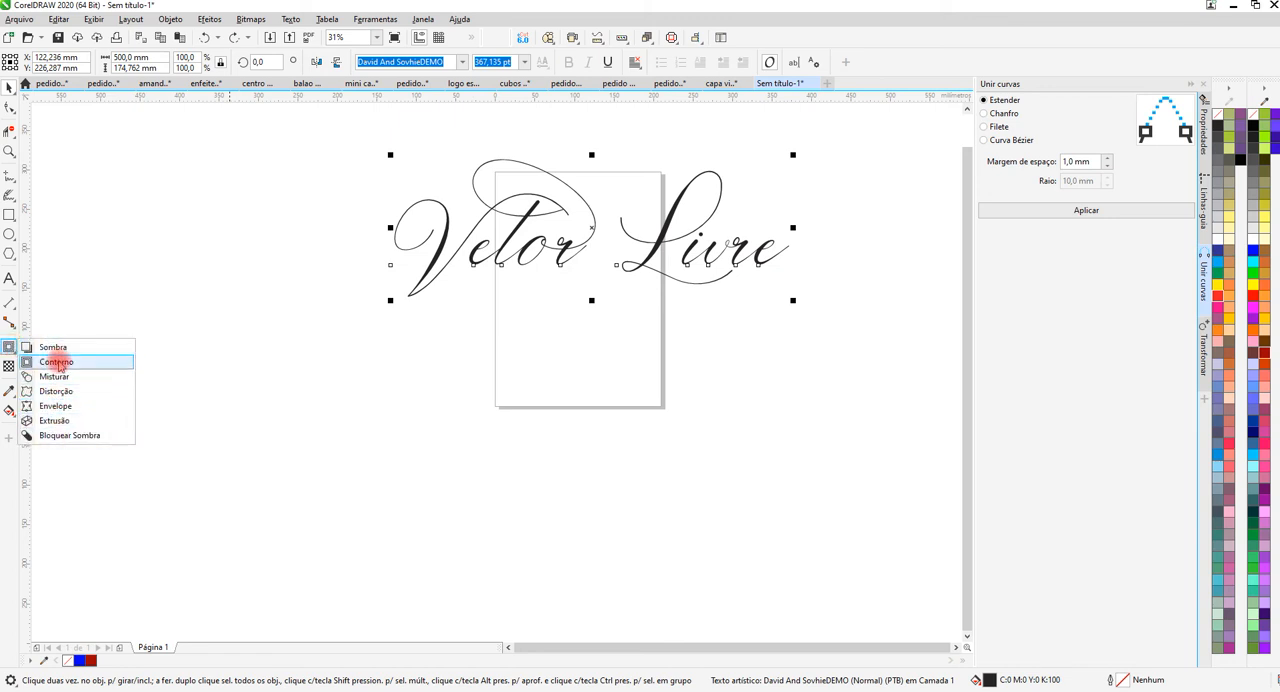
click(57, 362)
scroll(590, 210, up, 2)
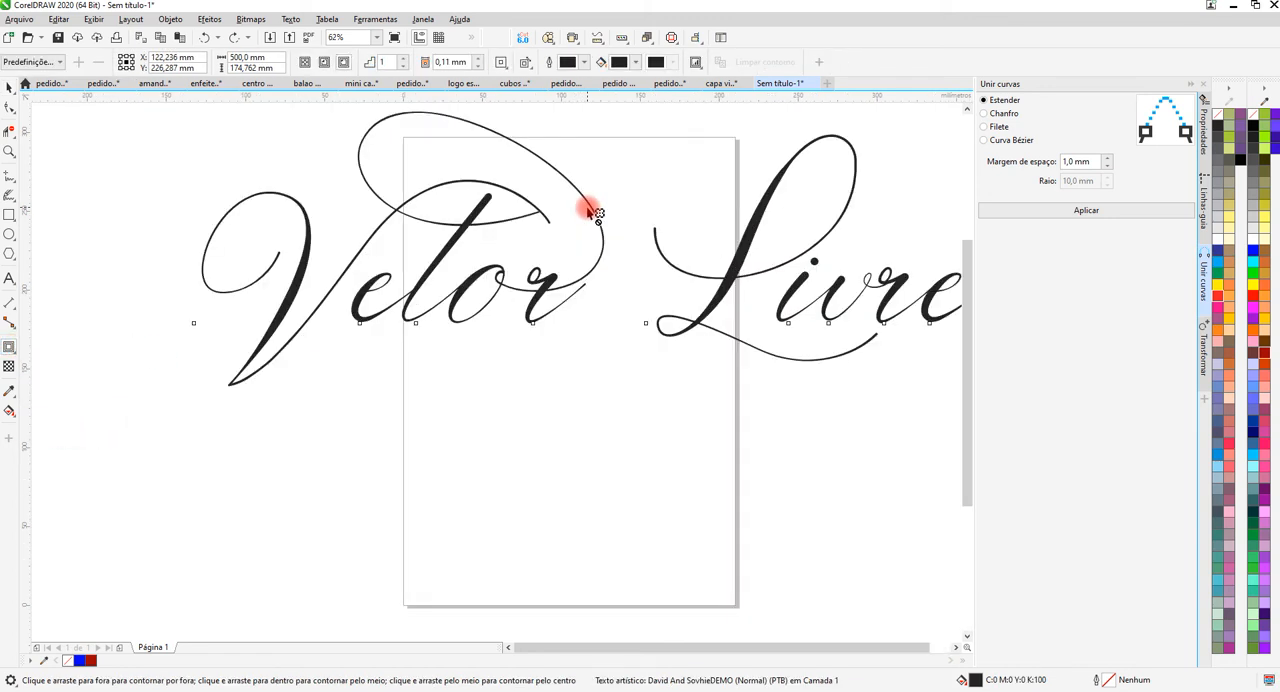
scroll(590, 210, down, 2)
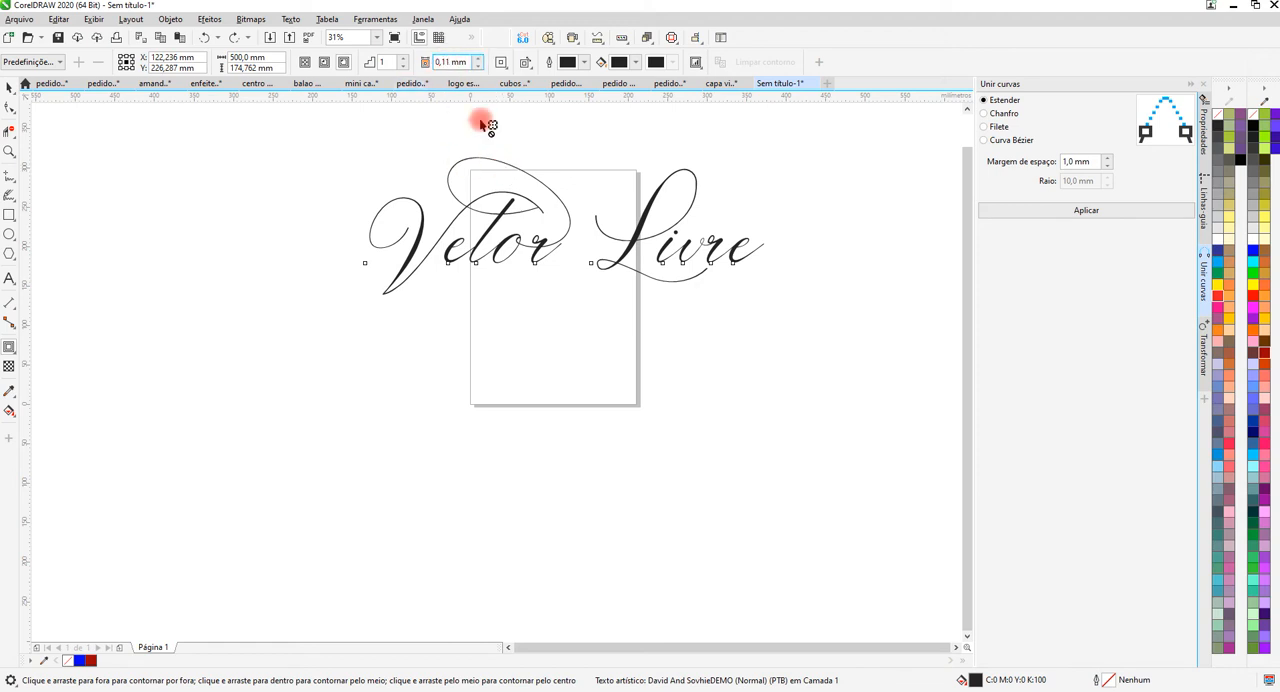
scroll(510, 170, up, 3)
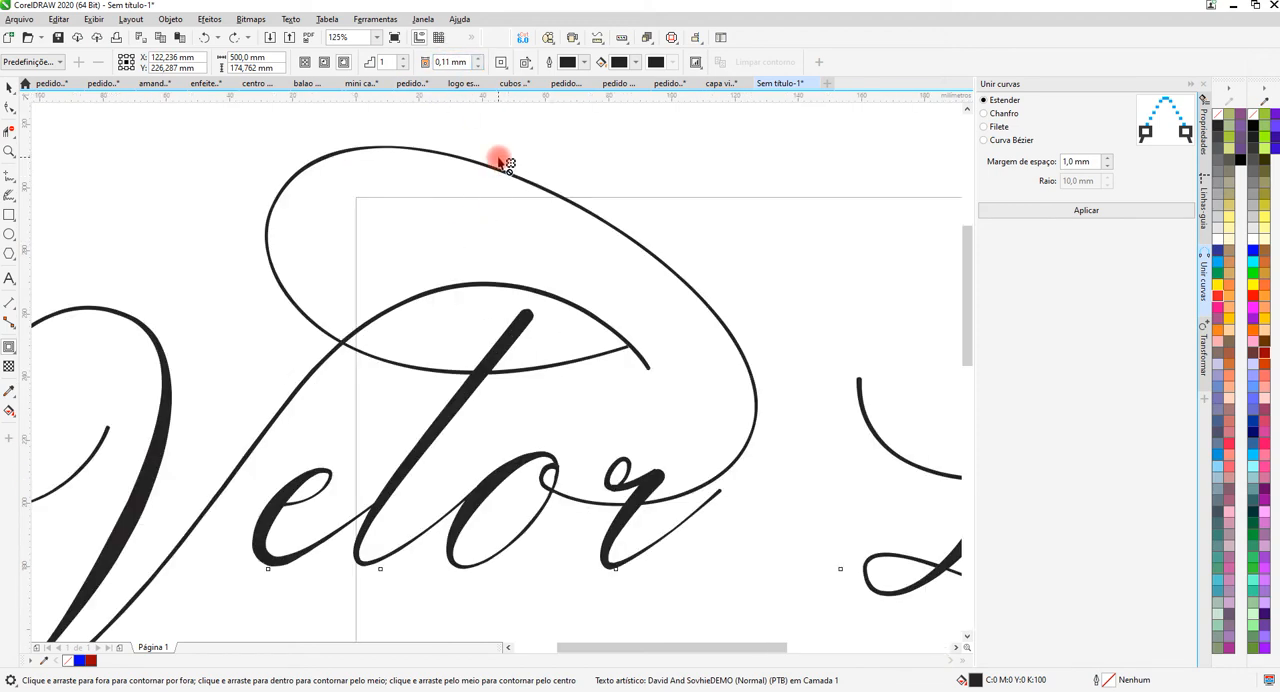
scroll(495, 165, up, 2)
scroll(495, 165, down, 4)
scroll(515, 168, up, 1)
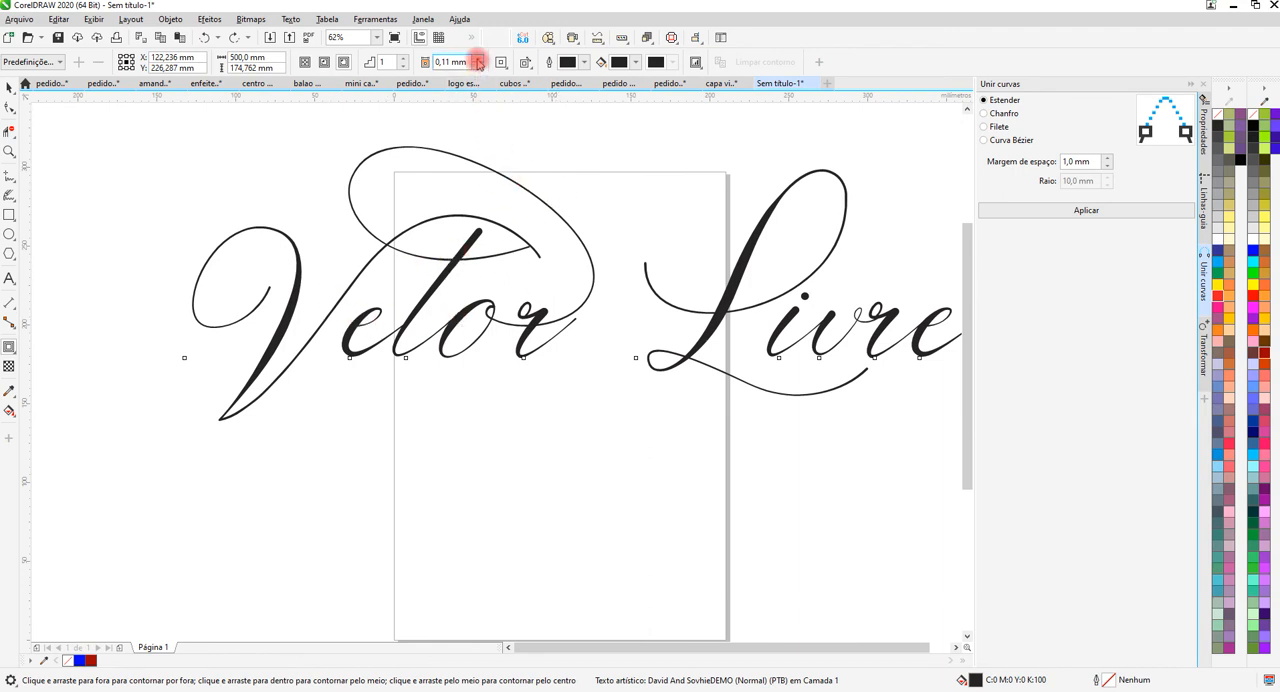
click(1253, 298)
scroll(494, 177, up, 2)
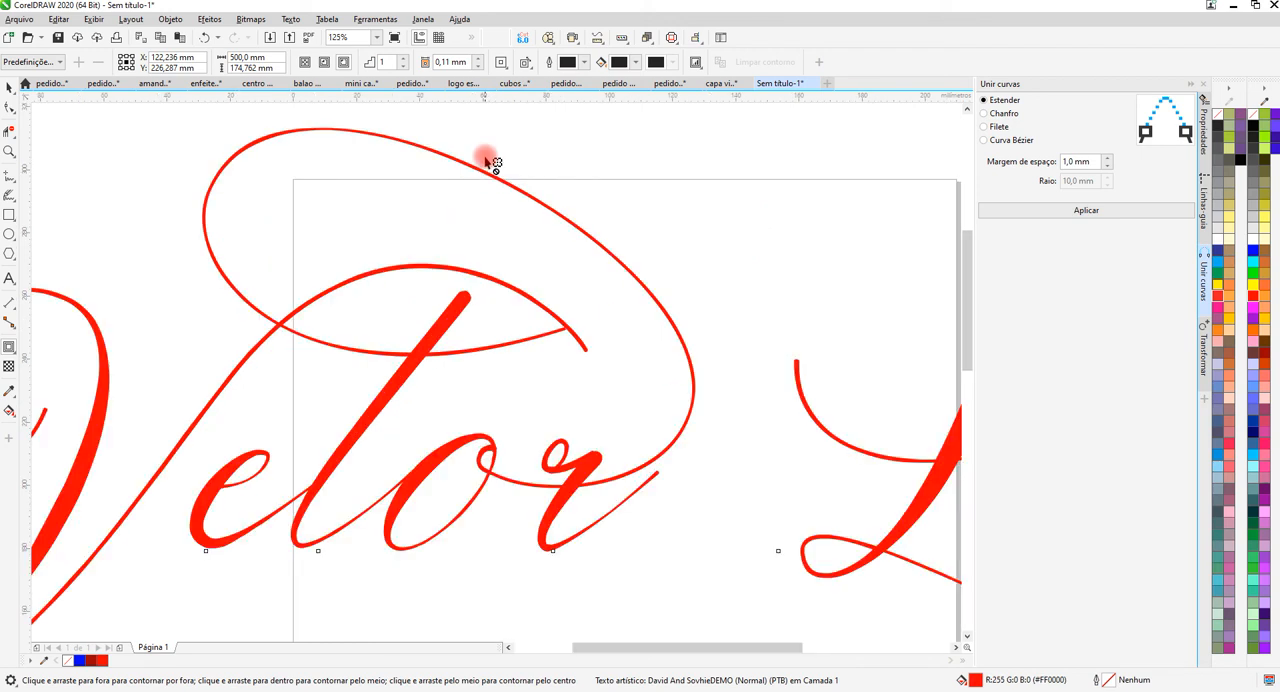
scroll(582, 123, down, 2)
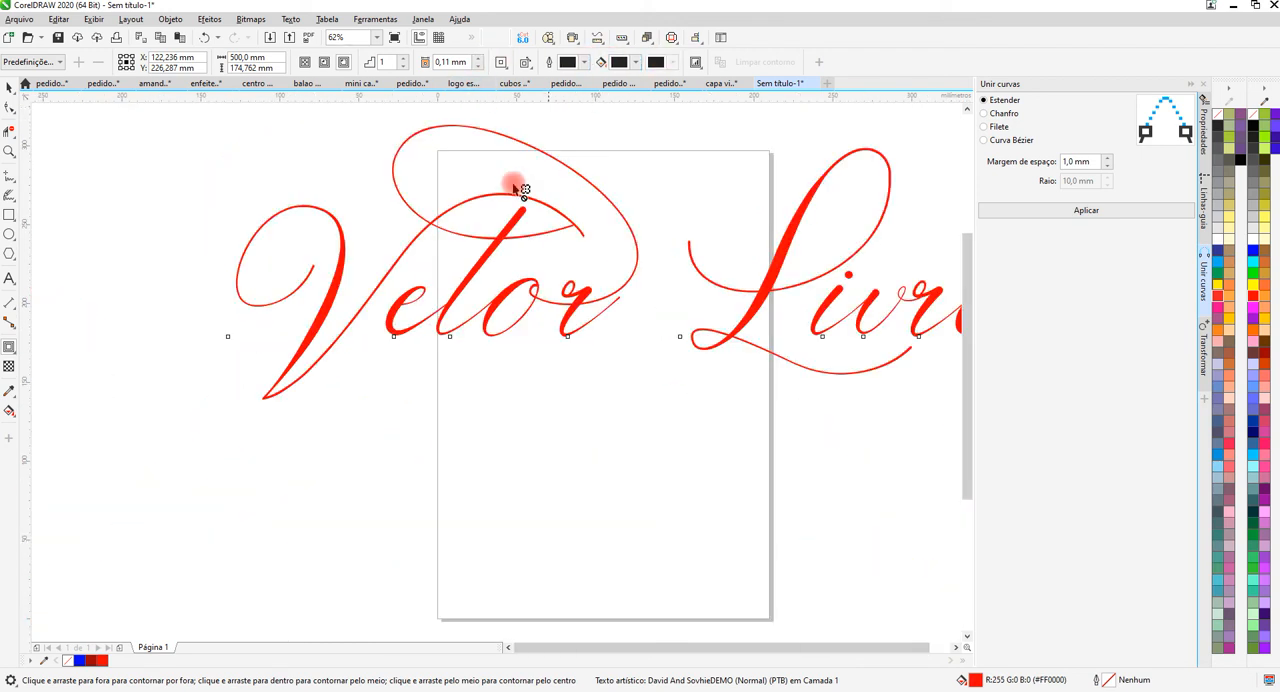
Apply a one-step outside contour with a 0,61 mm offset around the red "Vetor Livre" lettering.
scroll(522, 133, up, 2)
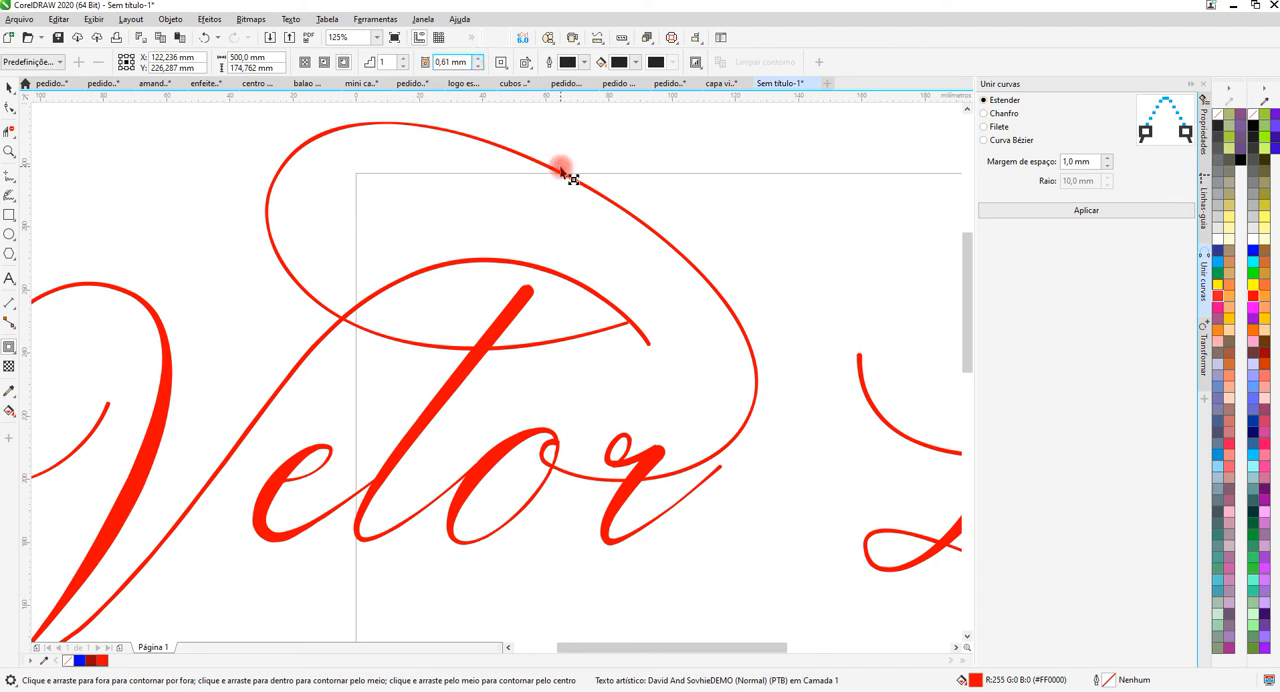
drag(565, 177, 600, 198)
scroll(510, 151, up, 2)
scroll(510, 151, down, 2)
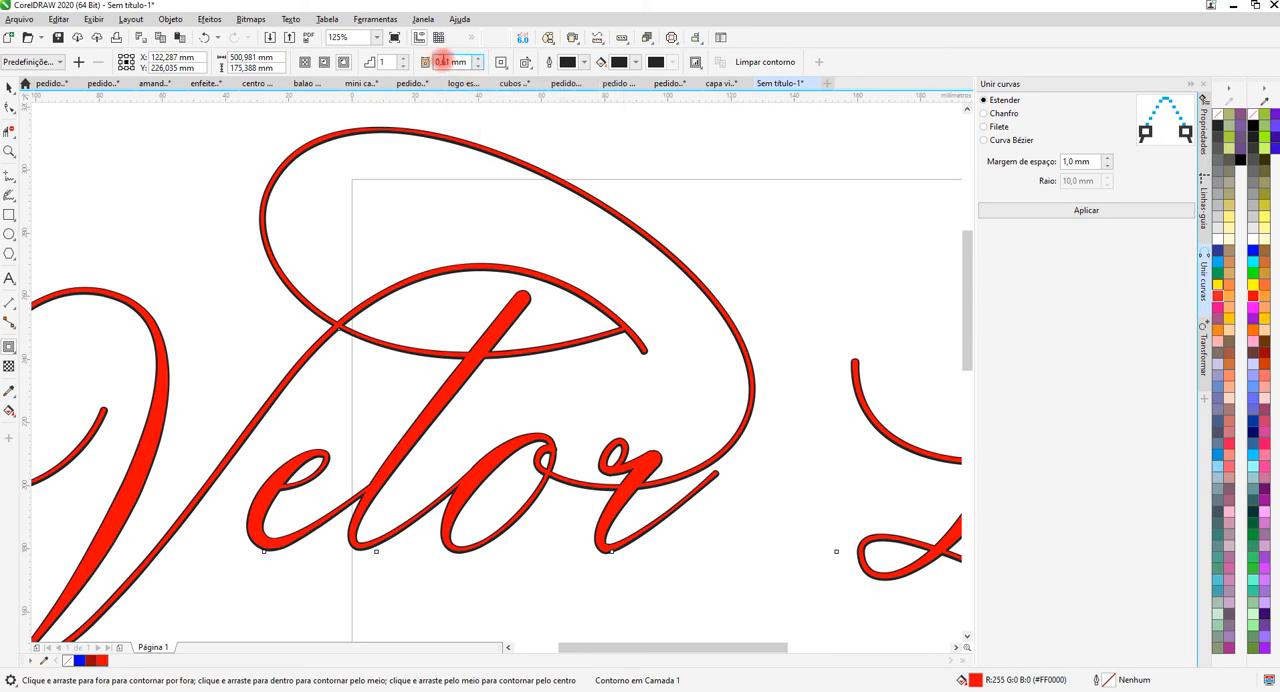
scroll(486, 145, up, 10)
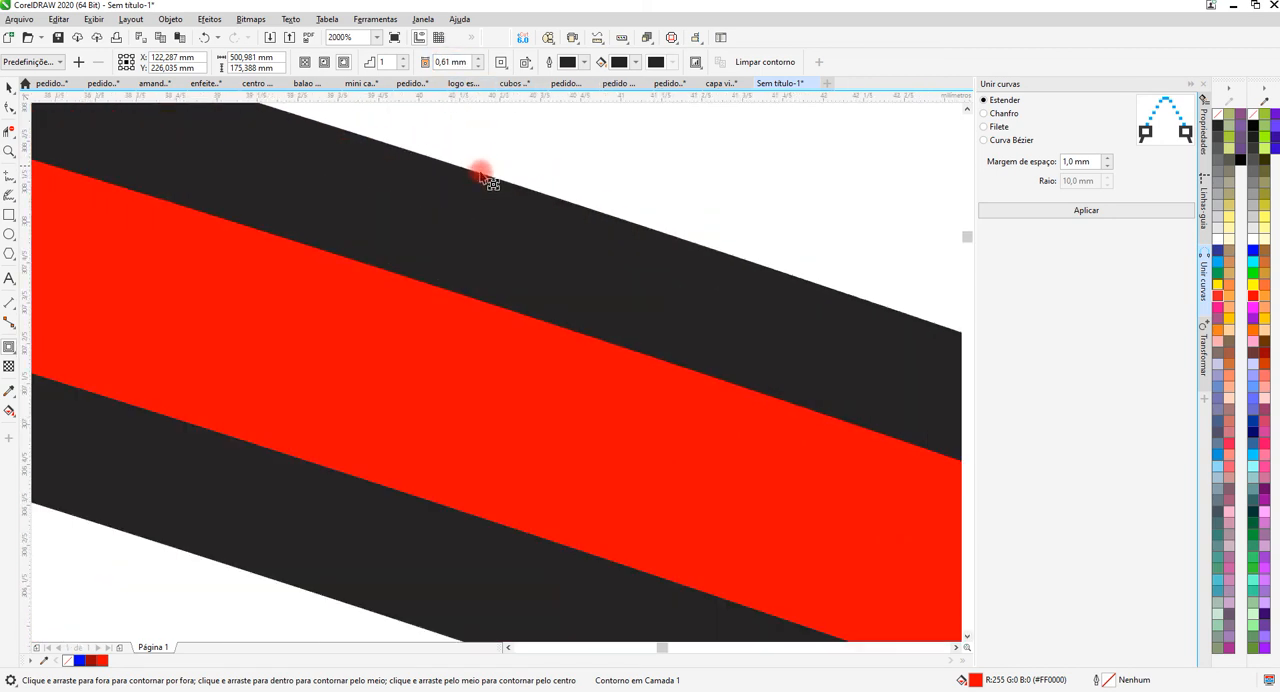
scroll(466, 185, down, 2)
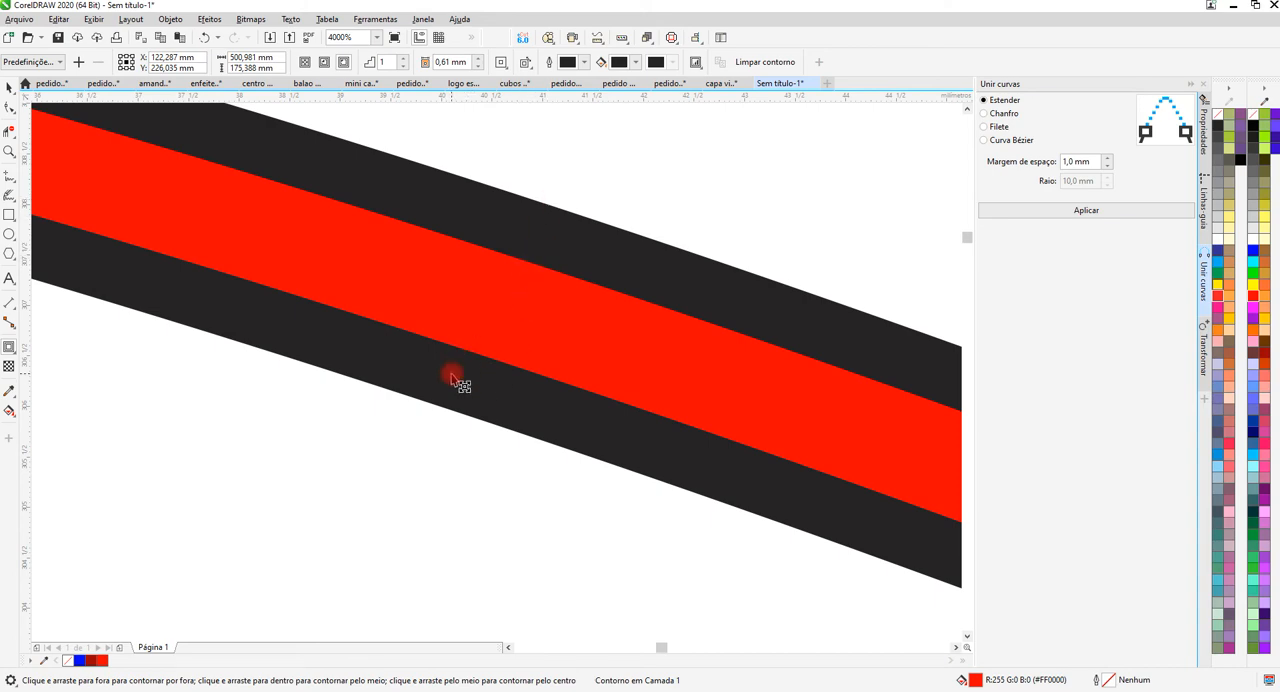
scroll(449, 243, down, 12)
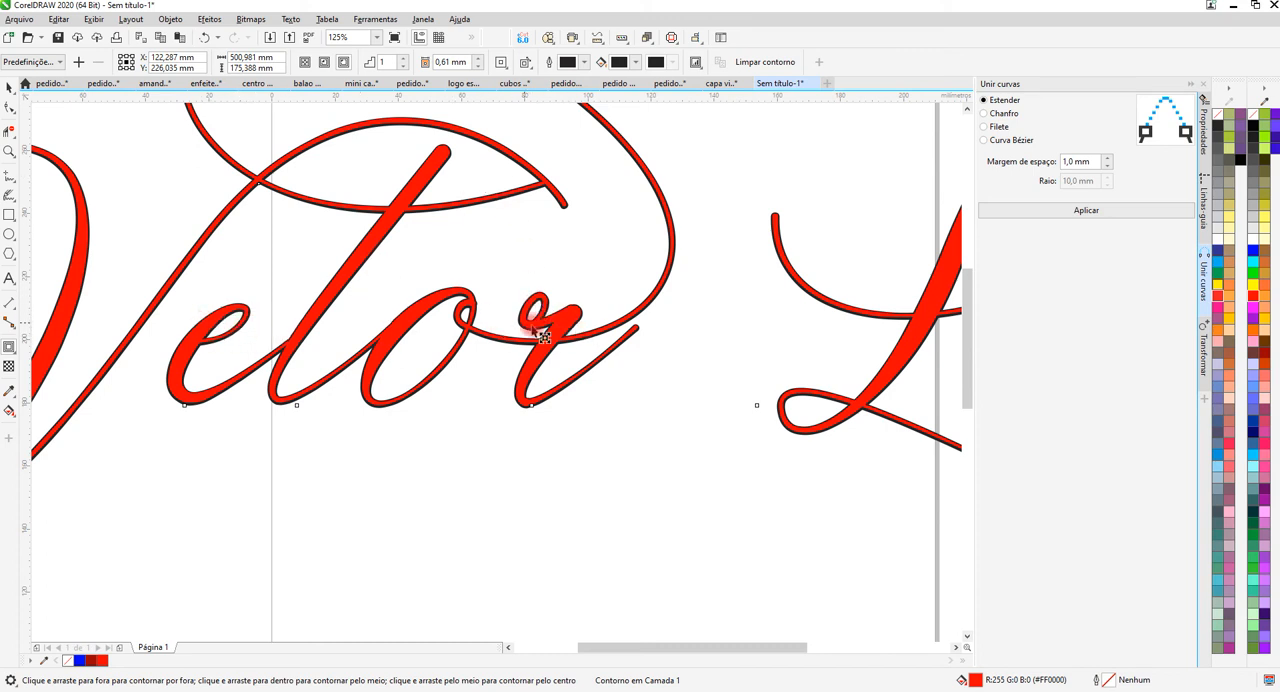
Set the contour offset around the lettering to 1,11 mm.
scroll(543, 328, up, 2)
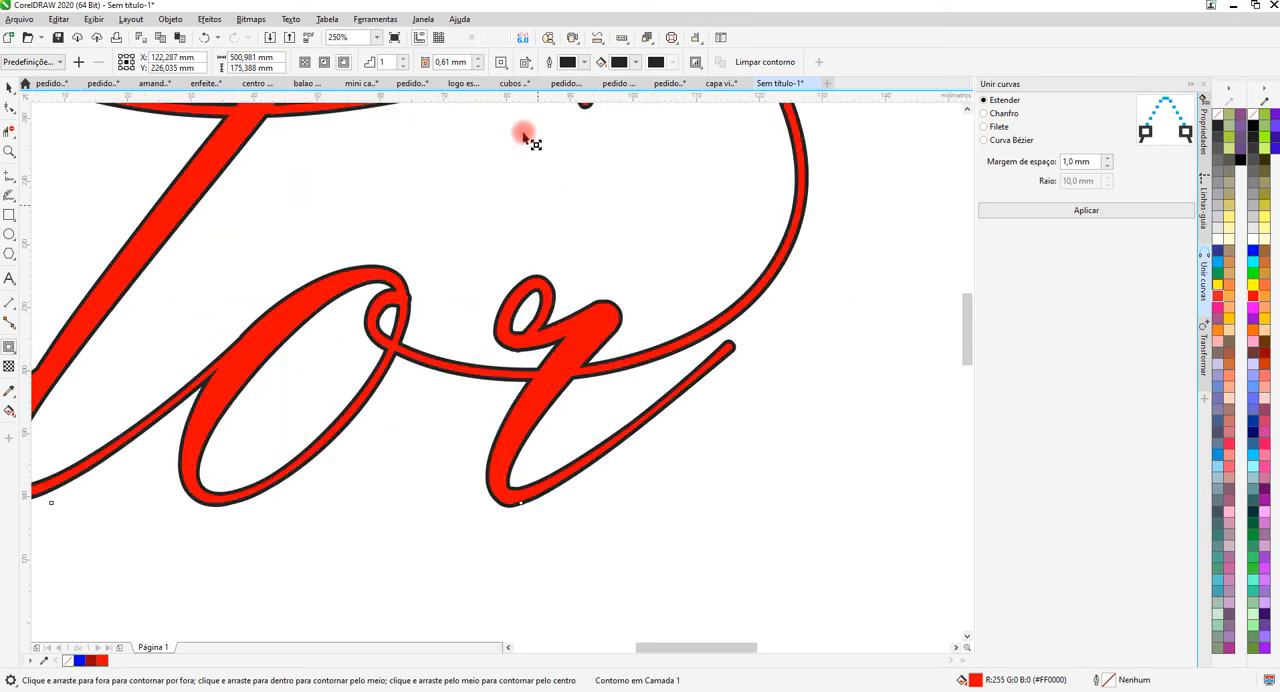
click(479, 62)
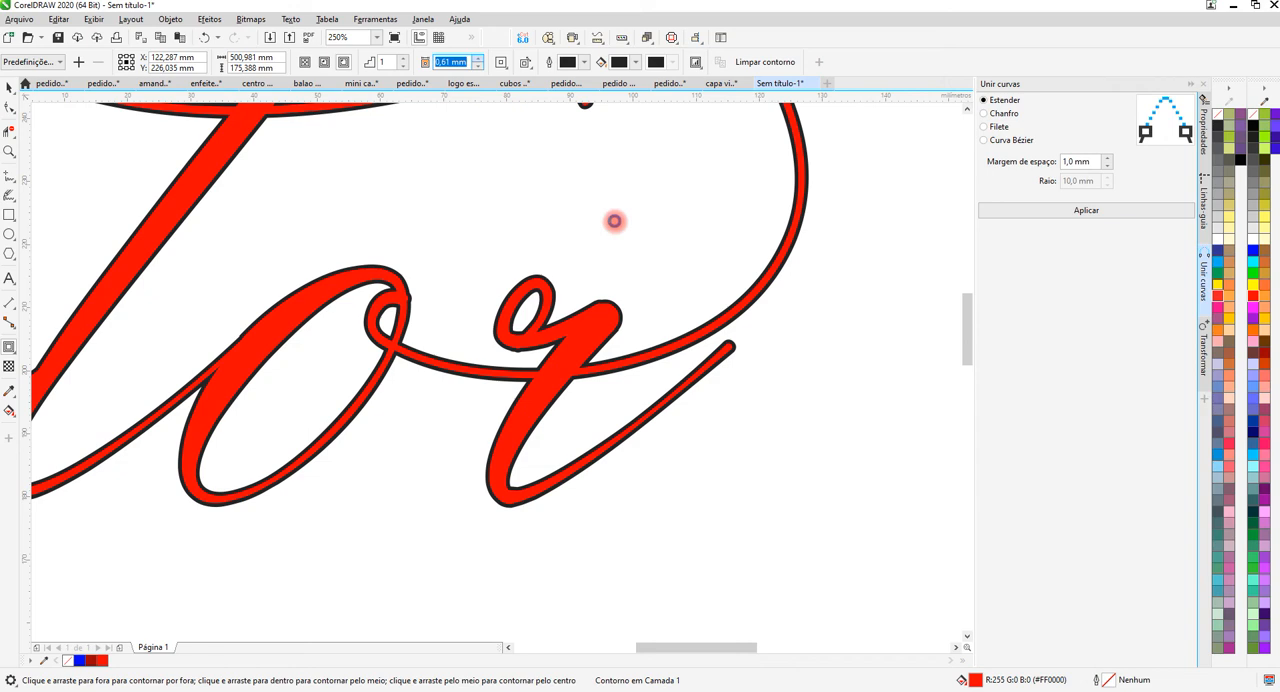
text(1,11)
key(Return)
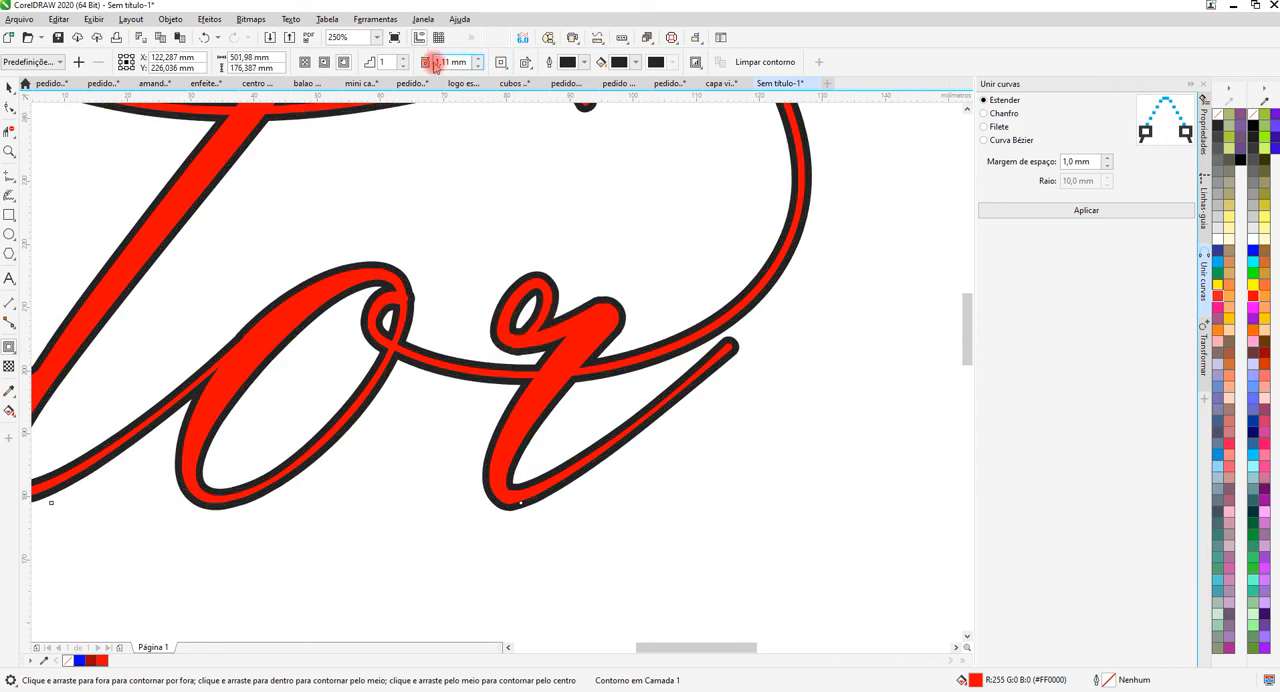
scroll(528, 271, down, 4)
scroll(503, 180, up, 6)
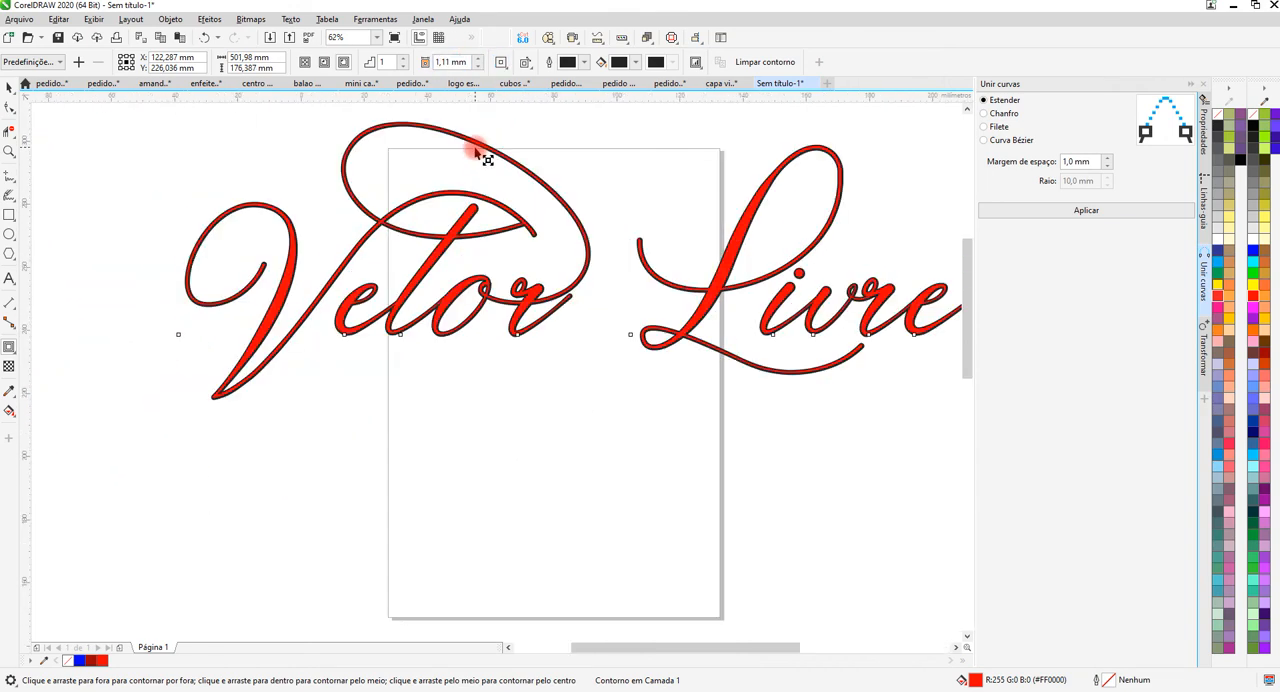
Dimension the total stroke thickness, including the contour, of the large flourish above "Vetor" with a parallel dimension.
scroll(463, 289, down, 3)
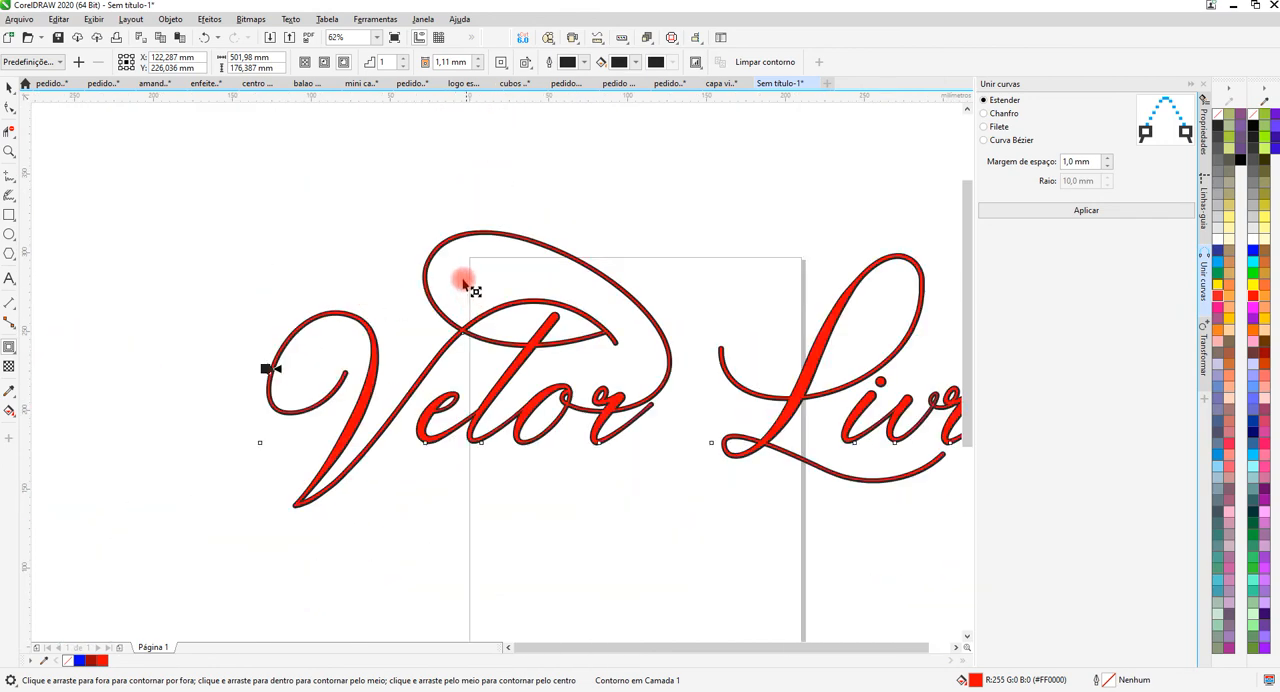
scroll(466, 286, up, 3)
scroll(395, 232, up, 5)
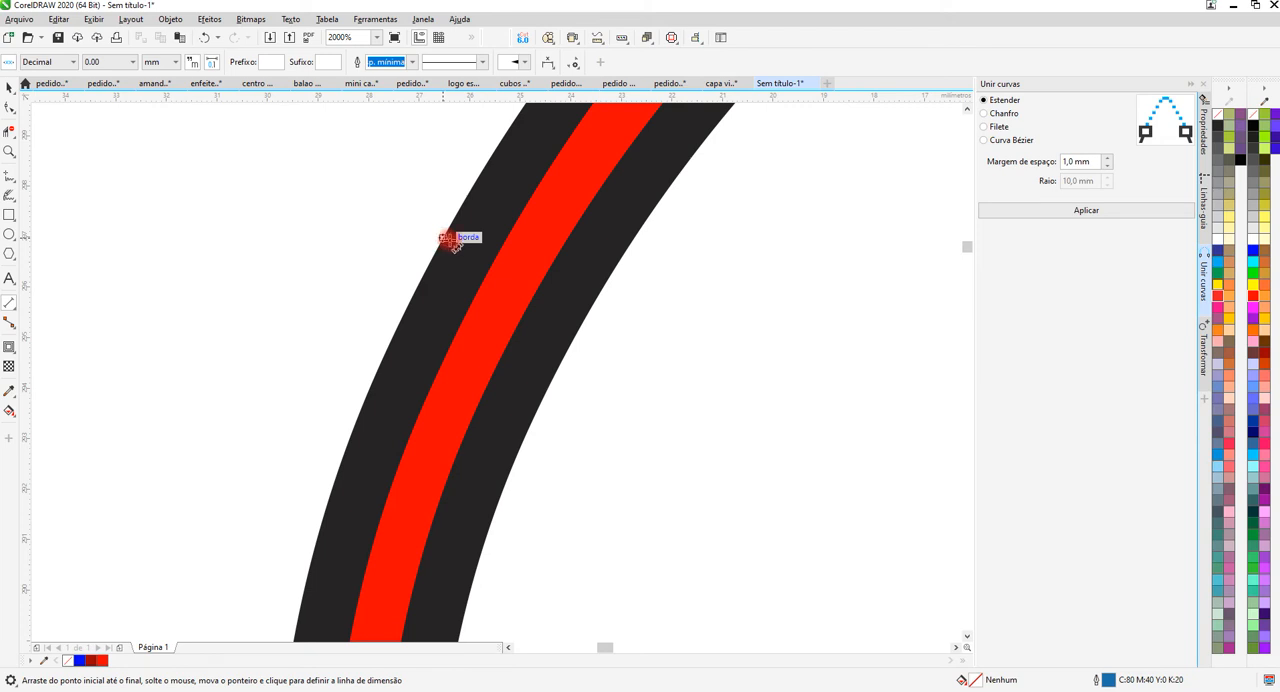
drag(447, 240, 589, 311)
click(589, 311)
scroll(546, 271, down, 1)
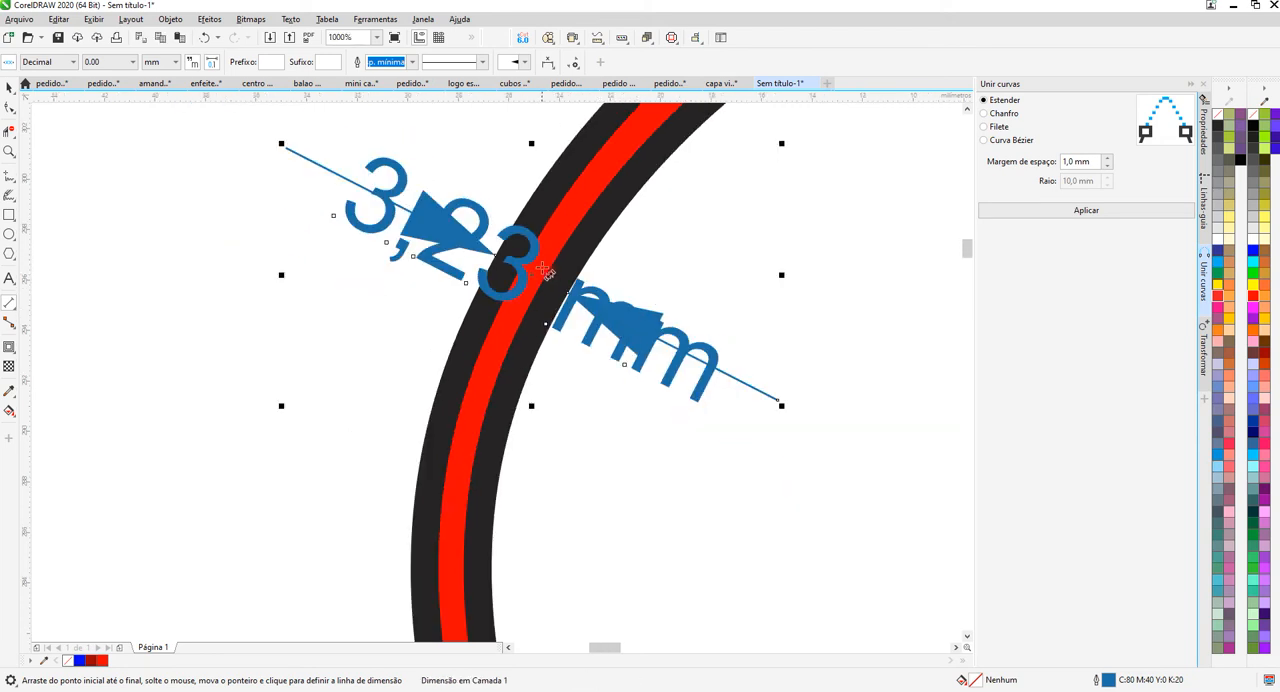
scroll(520, 264, down, 1)
scroll(513, 226, up, 1)
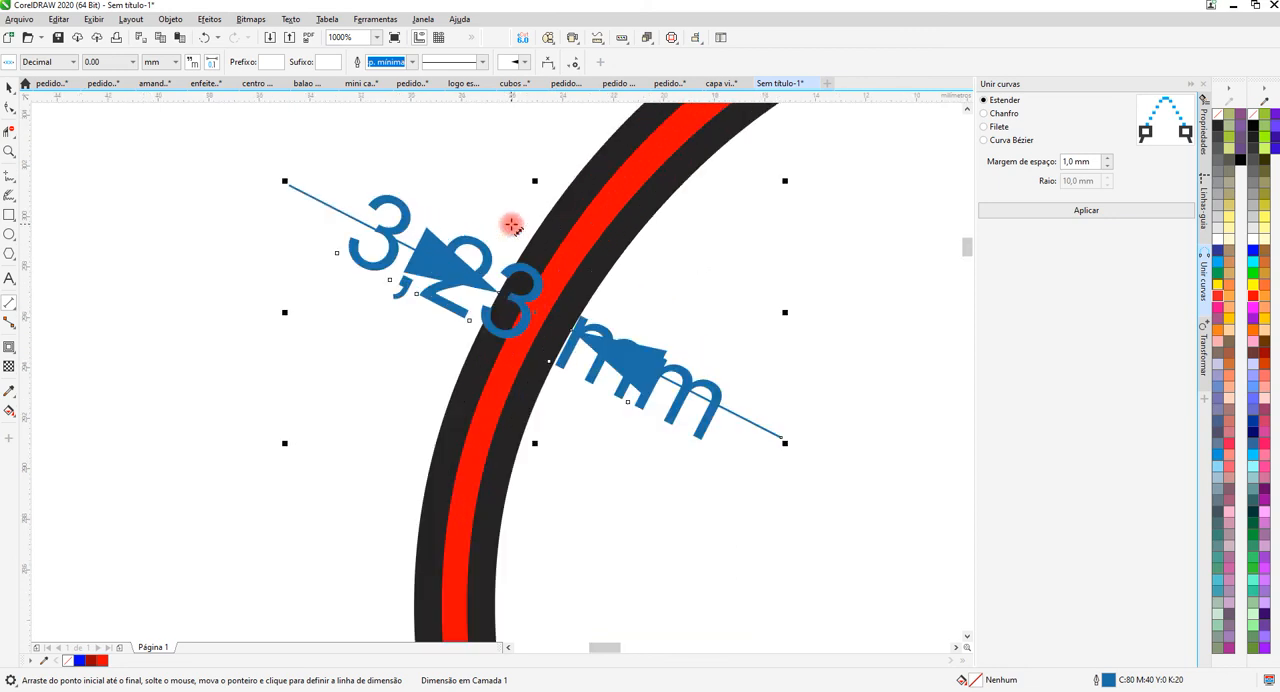
scroll(511, 224, down, 1)
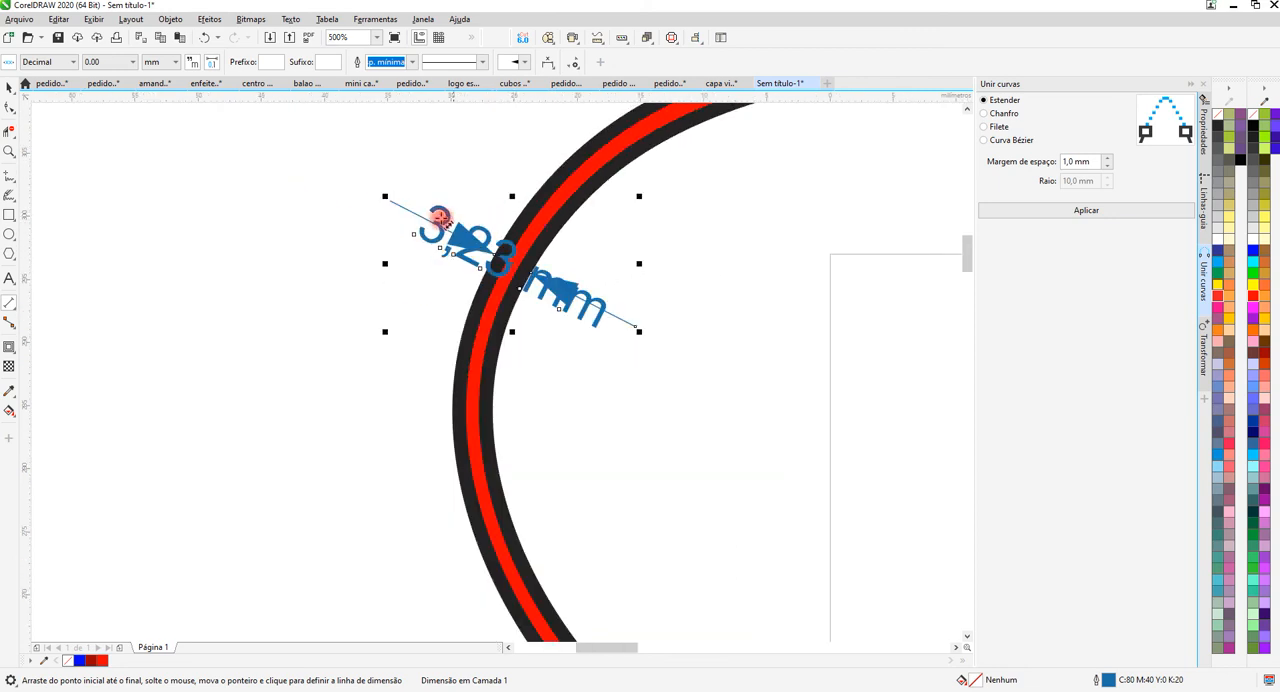
scroll(440, 218, down, 1)
click(9, 88)
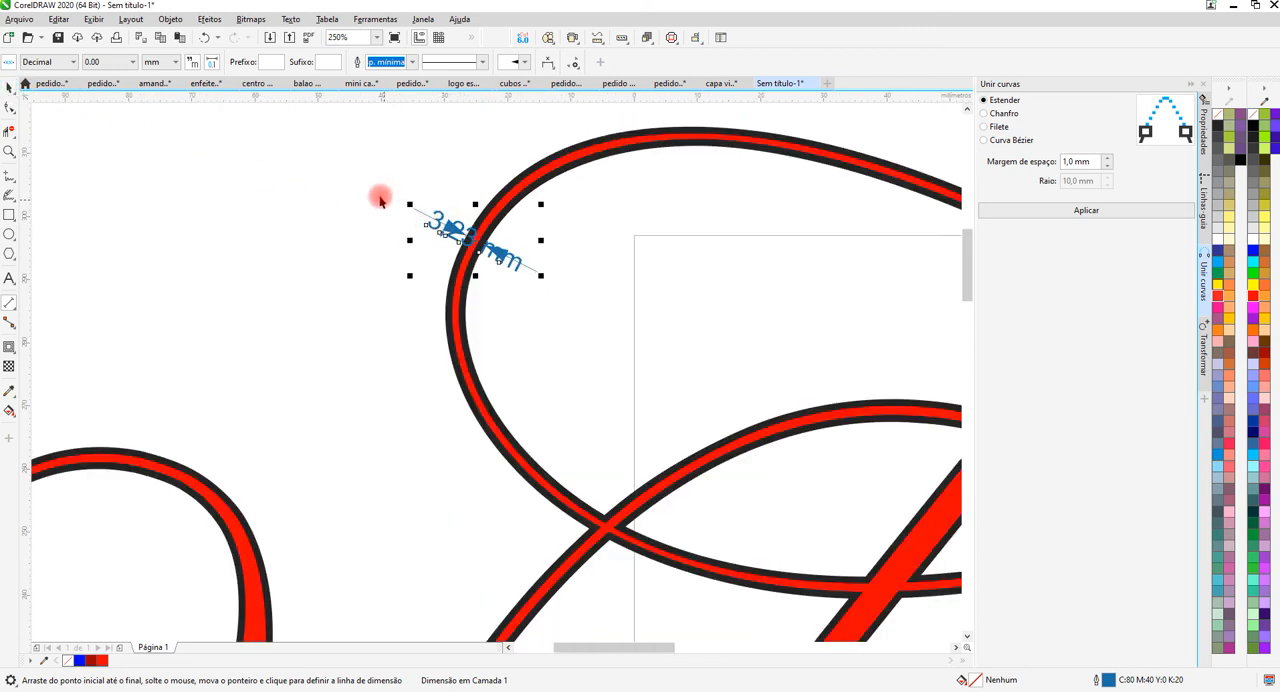
Delete the parallel dimension from the large flourish above "Vetor".
drag(355, 166, 570, 314)
key(Delete)
scroll(365, 192, down, 2)
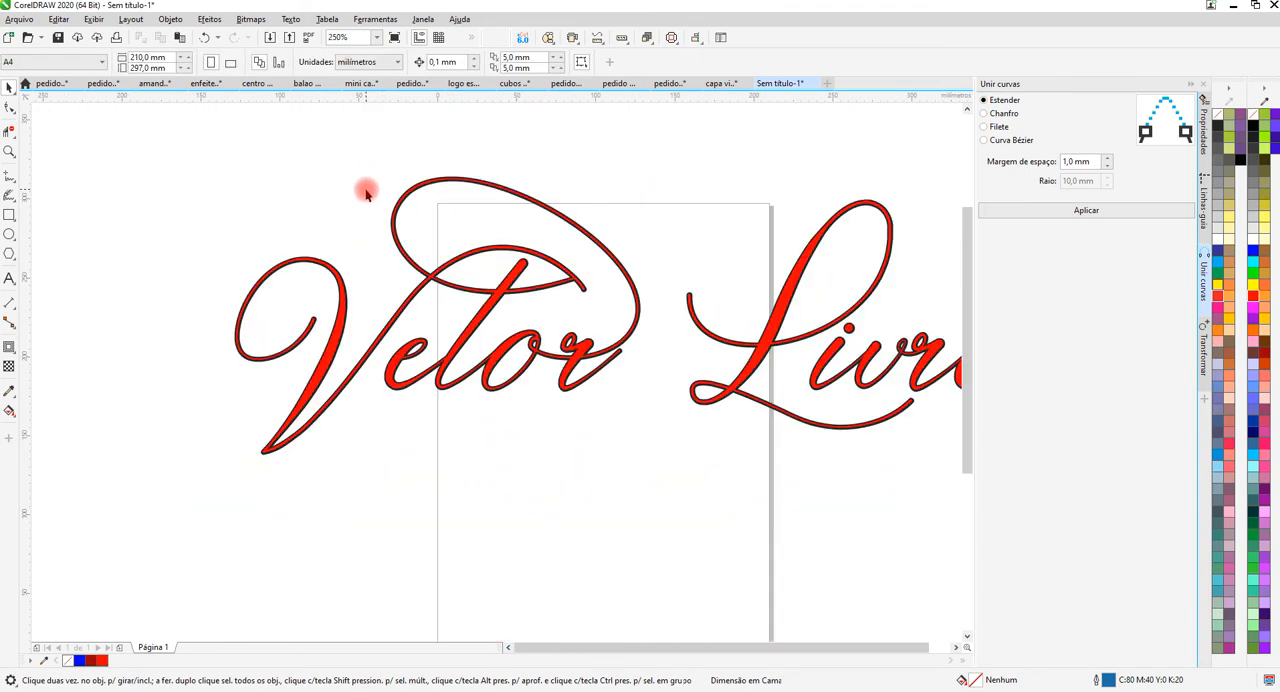
Separate the black outside contour from the red "Vetor Livre" lettering.
click(9, 346)
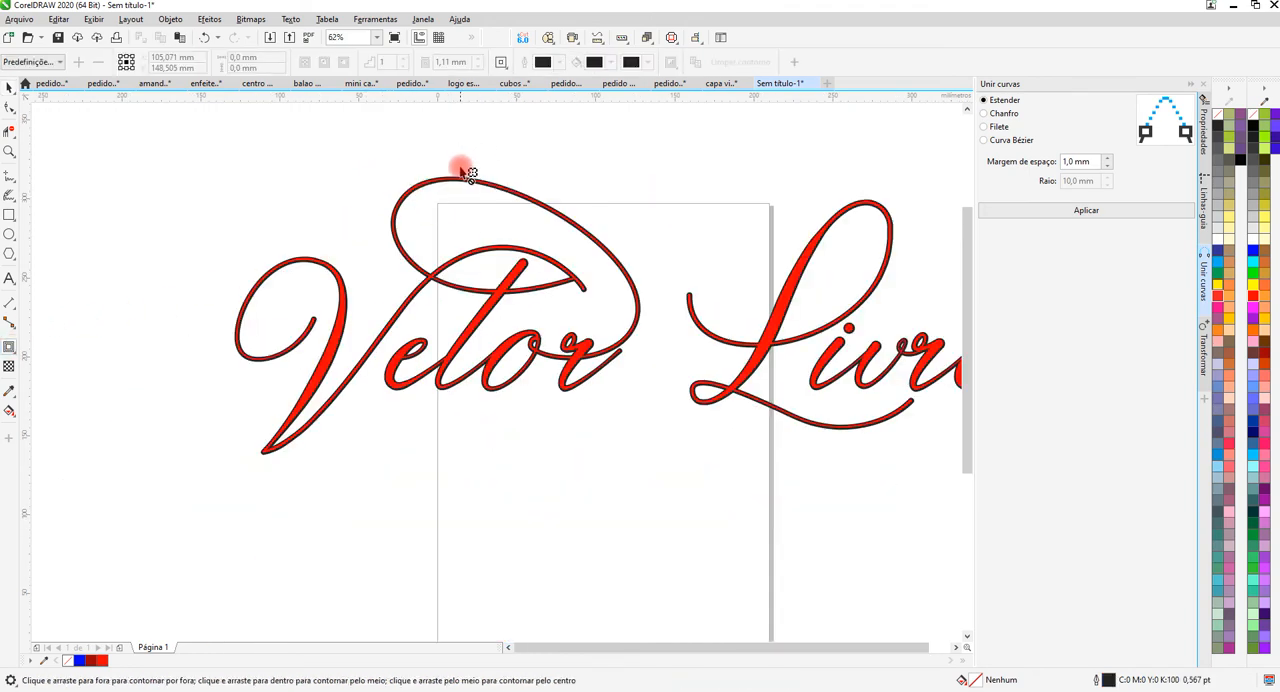
scroll(475, 193, up, 2)
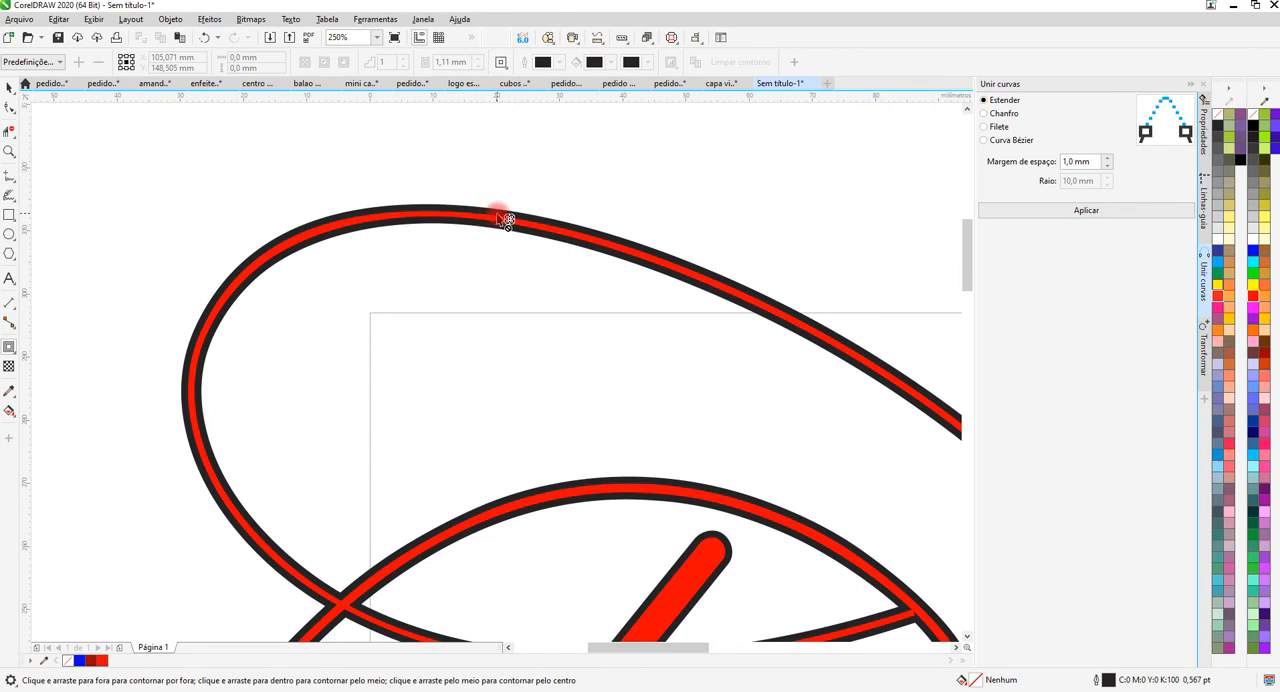
scroll(410, 184, down, 2)
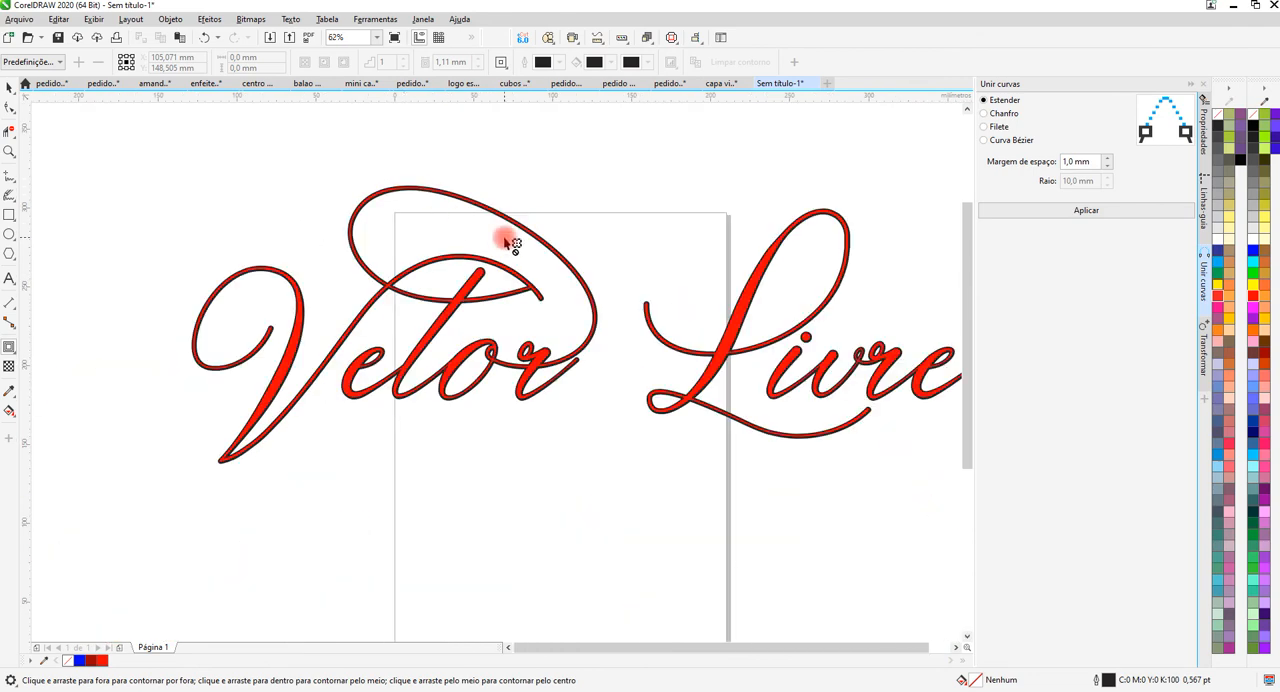
scroll(469, 223, up, 3)
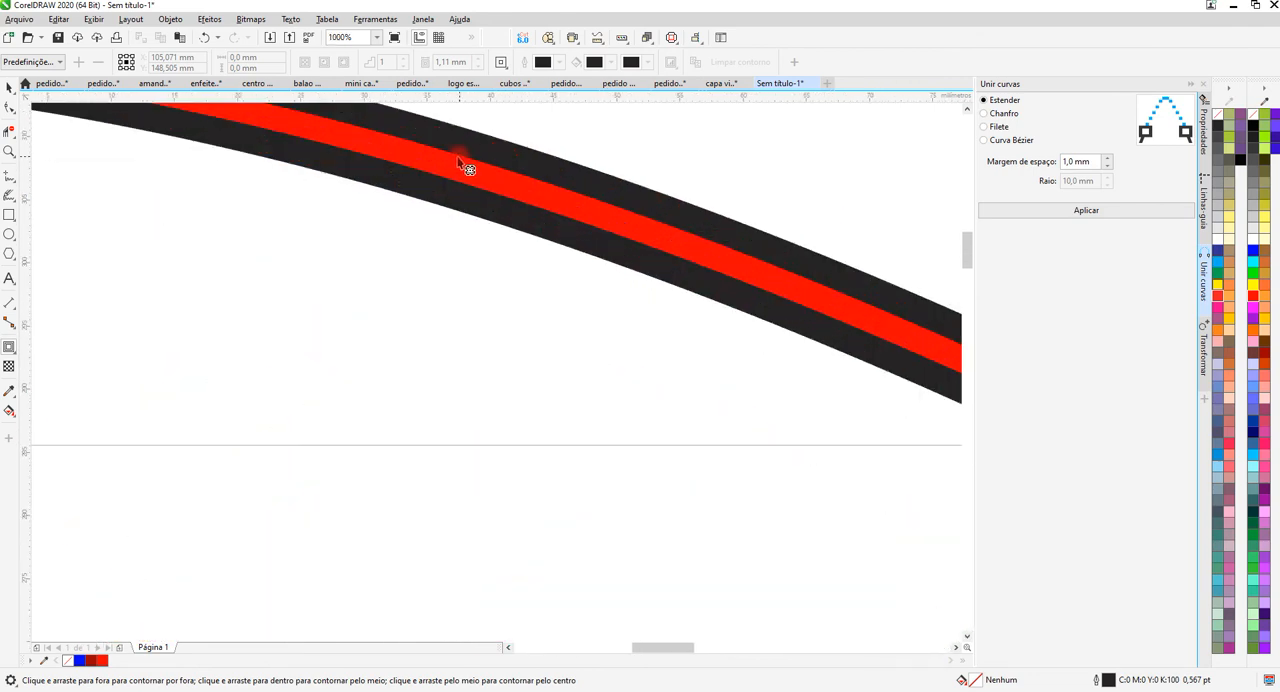
right_click(566, 187)
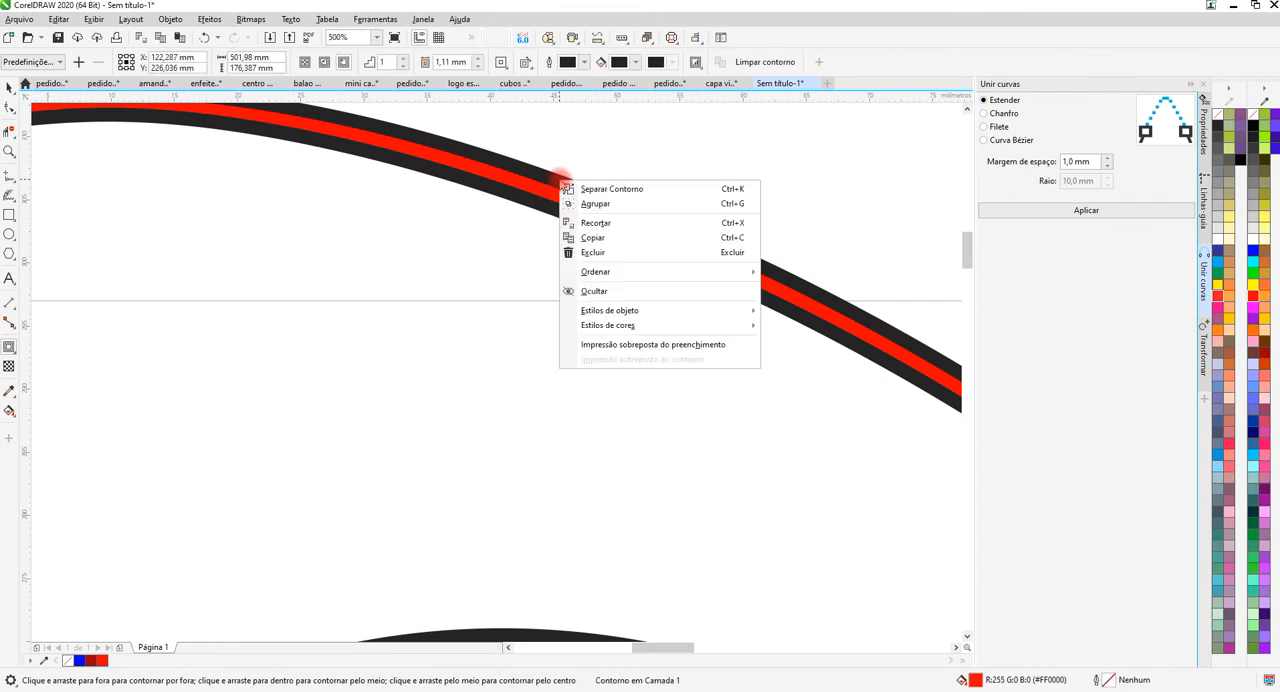
click(630, 189)
scroll(557, 214, down, 5)
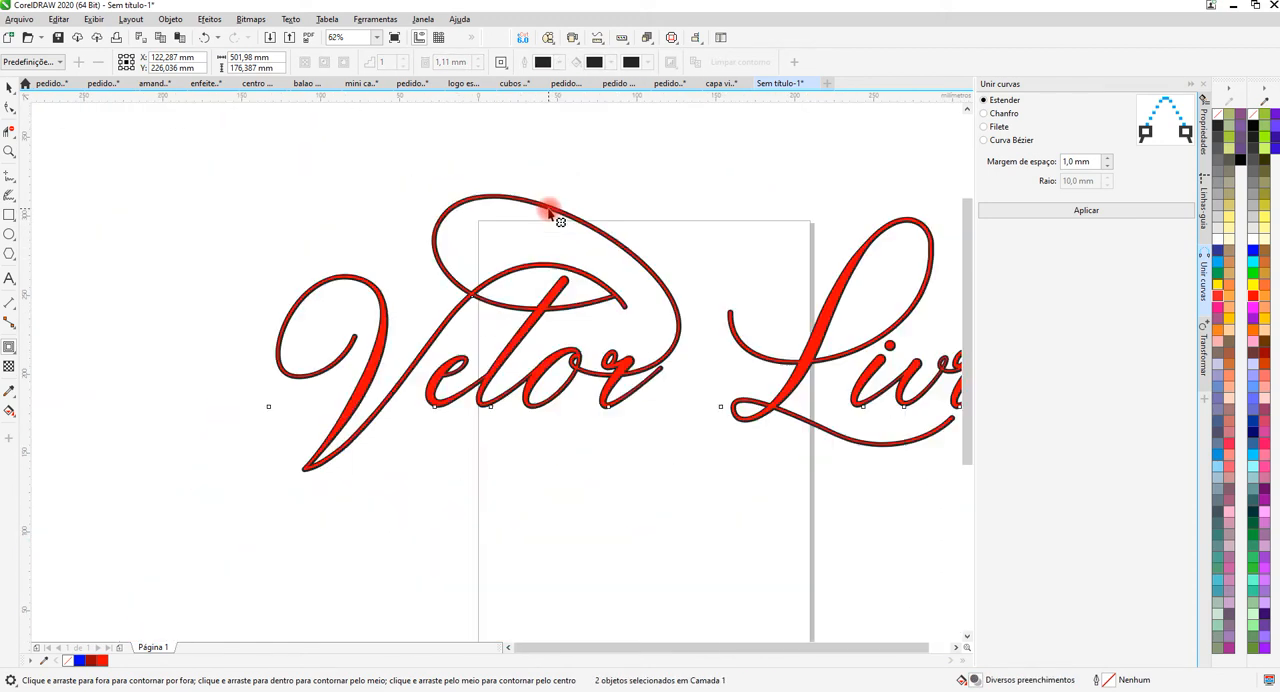
Move the red lettering about 150 mm down, clear of the black contour shape.
click(8, 88)
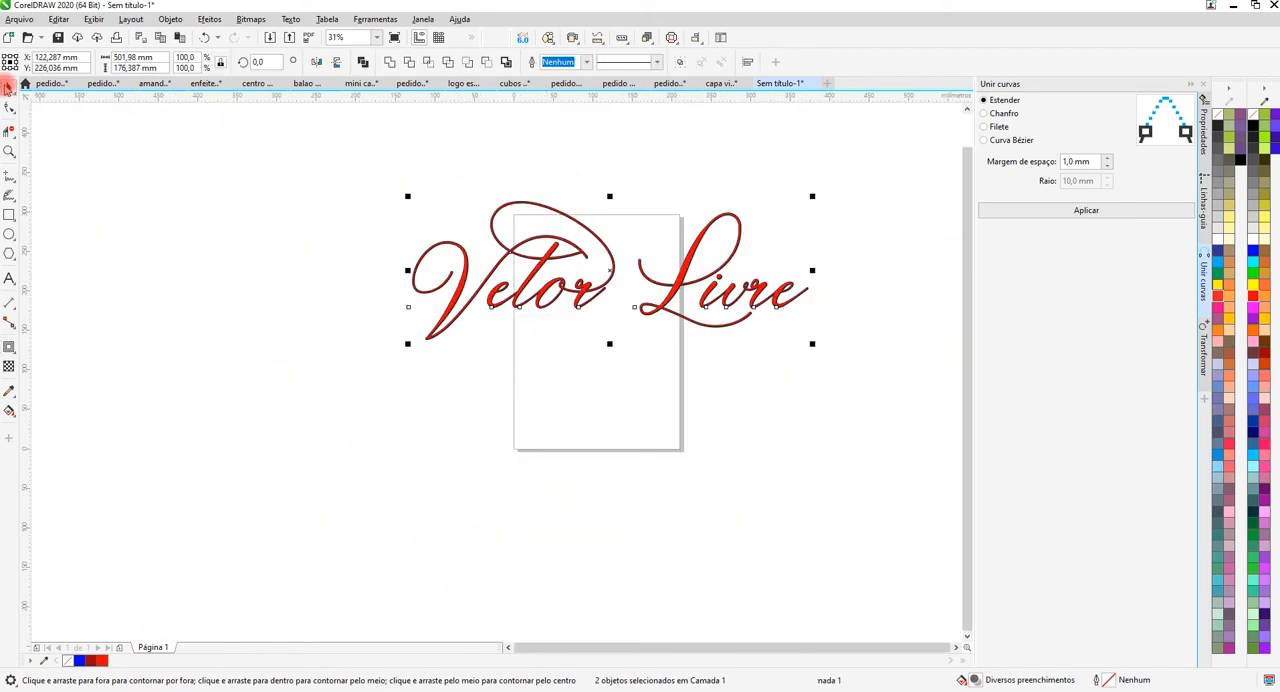
scroll(578, 316, up, 1)
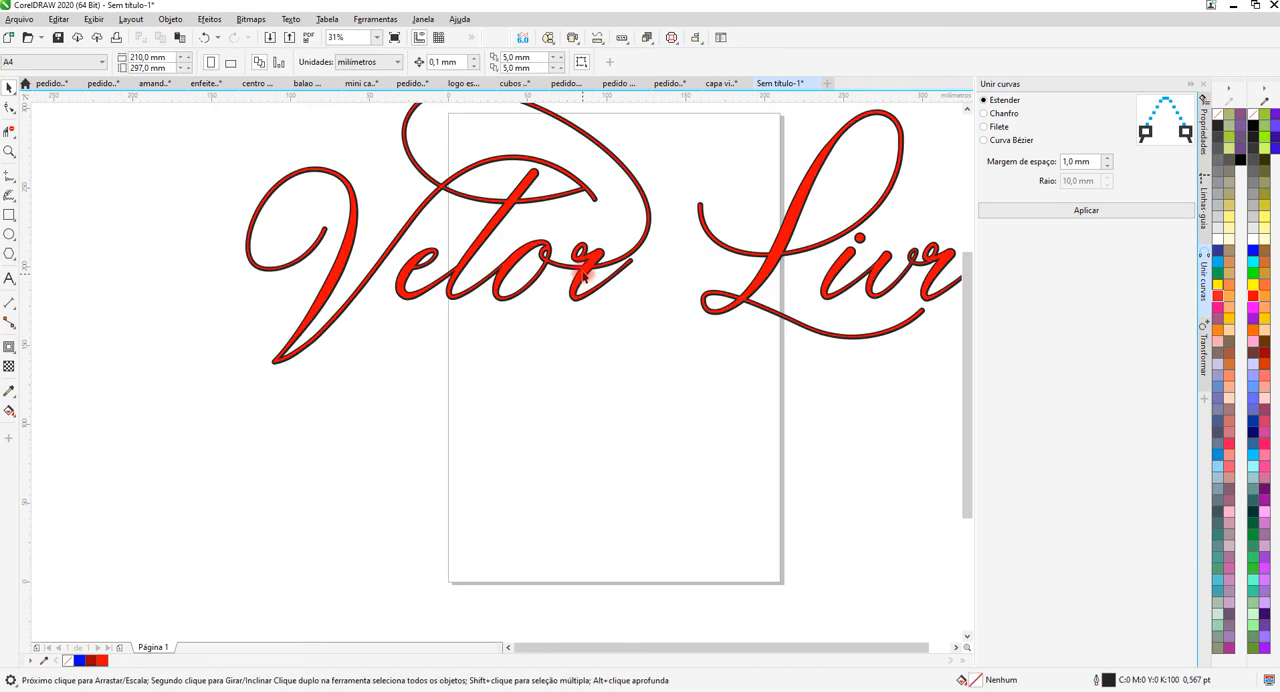
drag(583, 292, 578, 516)
scroll(512, 270, down, 1)
scroll(512, 225, up, 1)
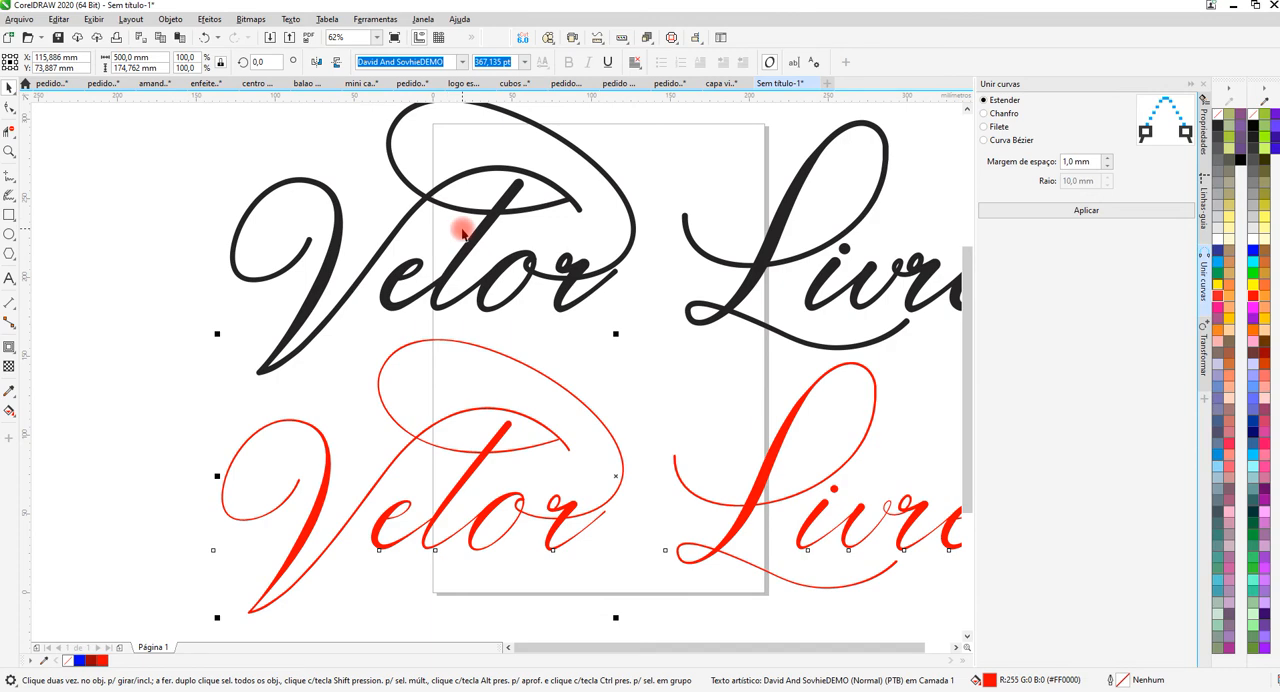
Examine the stroke thickness of the separated black lettering up close, at the flourish, the "Livre" letters and the "t" crossbar.
scroll(551, 180, down, 1)
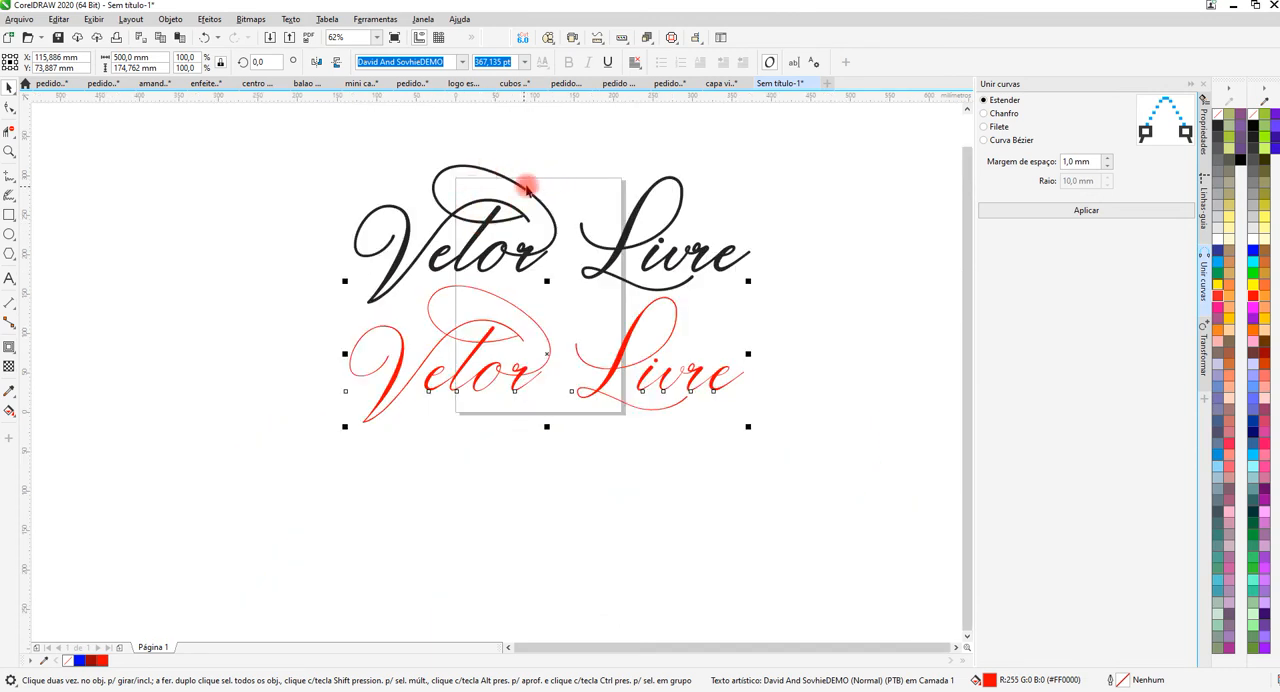
scroll(527, 188, up, 2)
scroll(540, 215, down, 1)
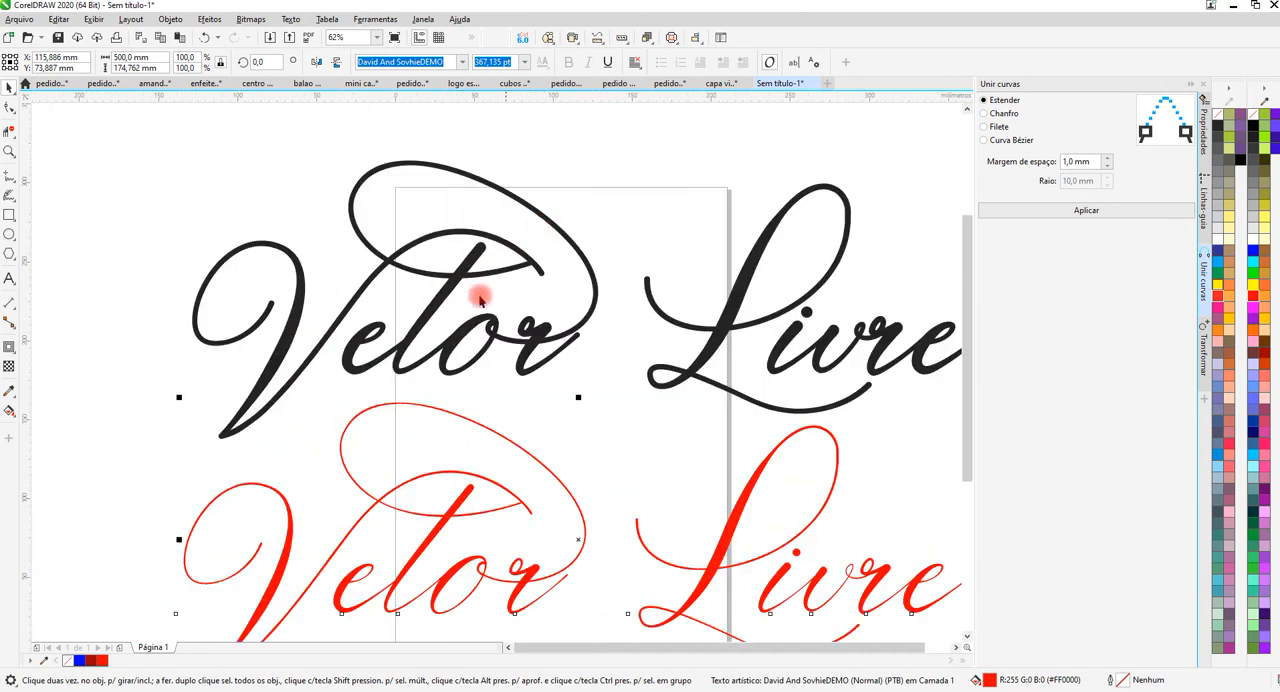
scroll(429, 166, up, 2)
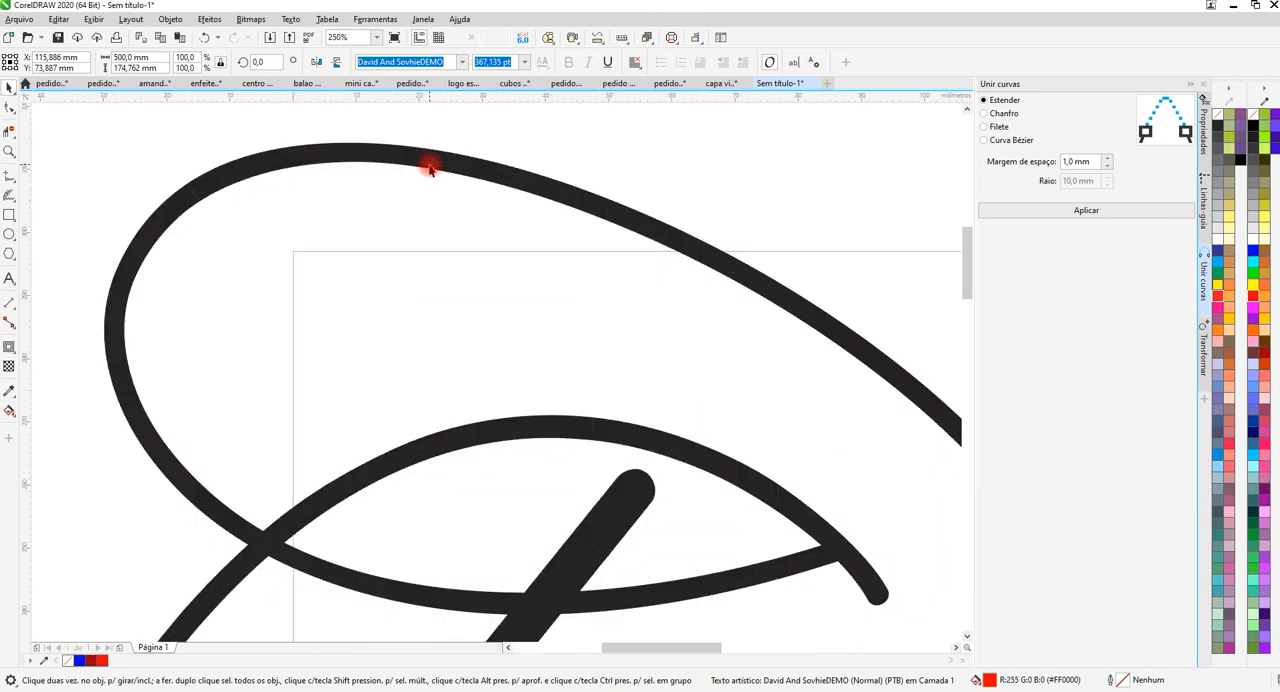
scroll(514, 180, down, 2)
scroll(688, 240, up, 2)
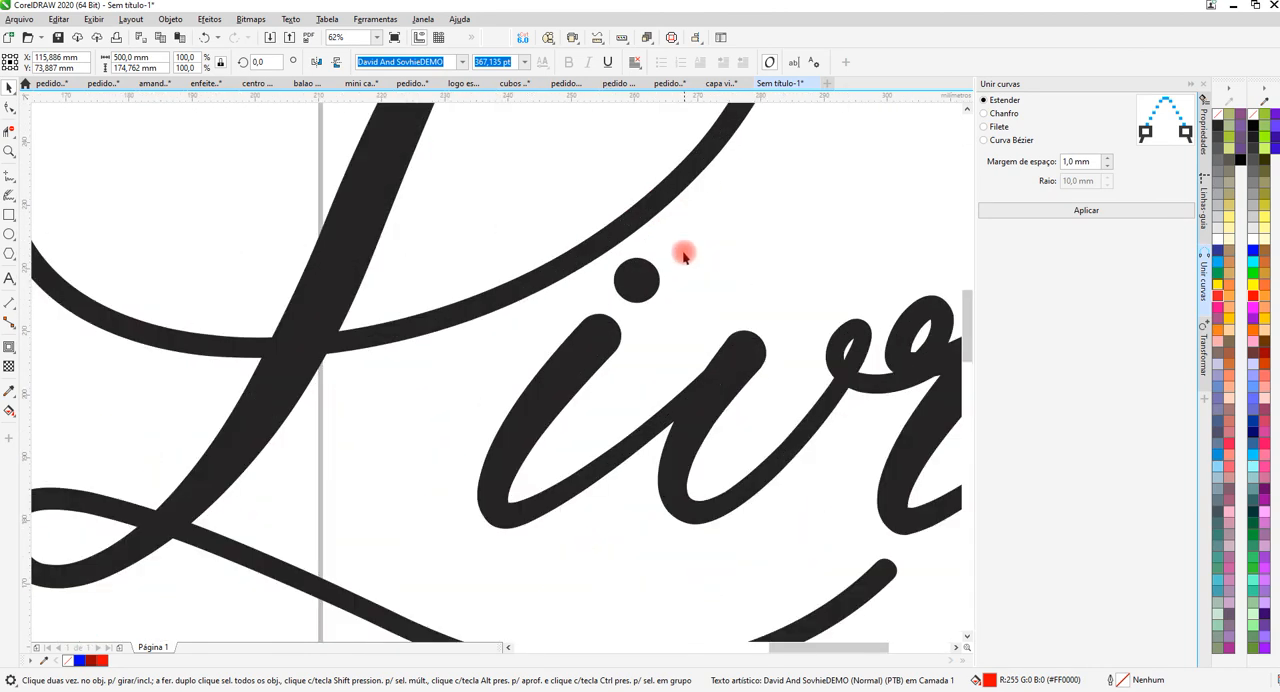
scroll(700, 280, down, 2)
scroll(446, 134, down, 1)
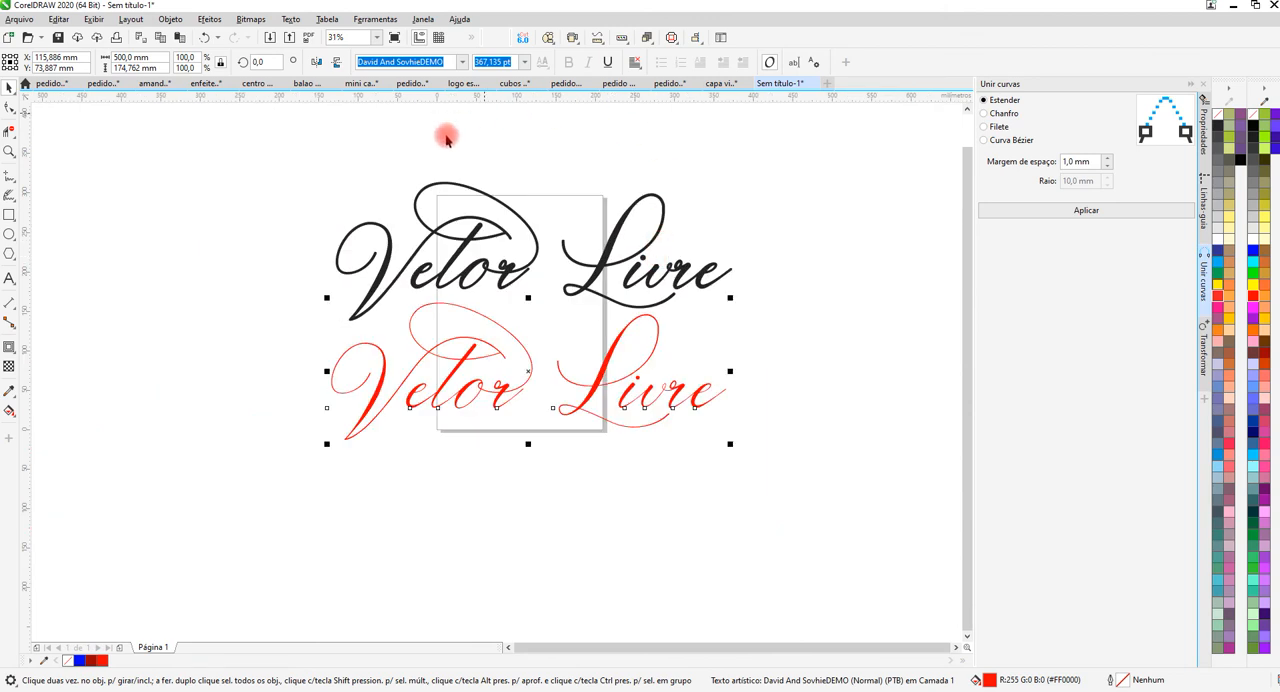
scroll(493, 224, up, 3)
scroll(492, 238, up, 2)
scroll(535, 262, down, 1)
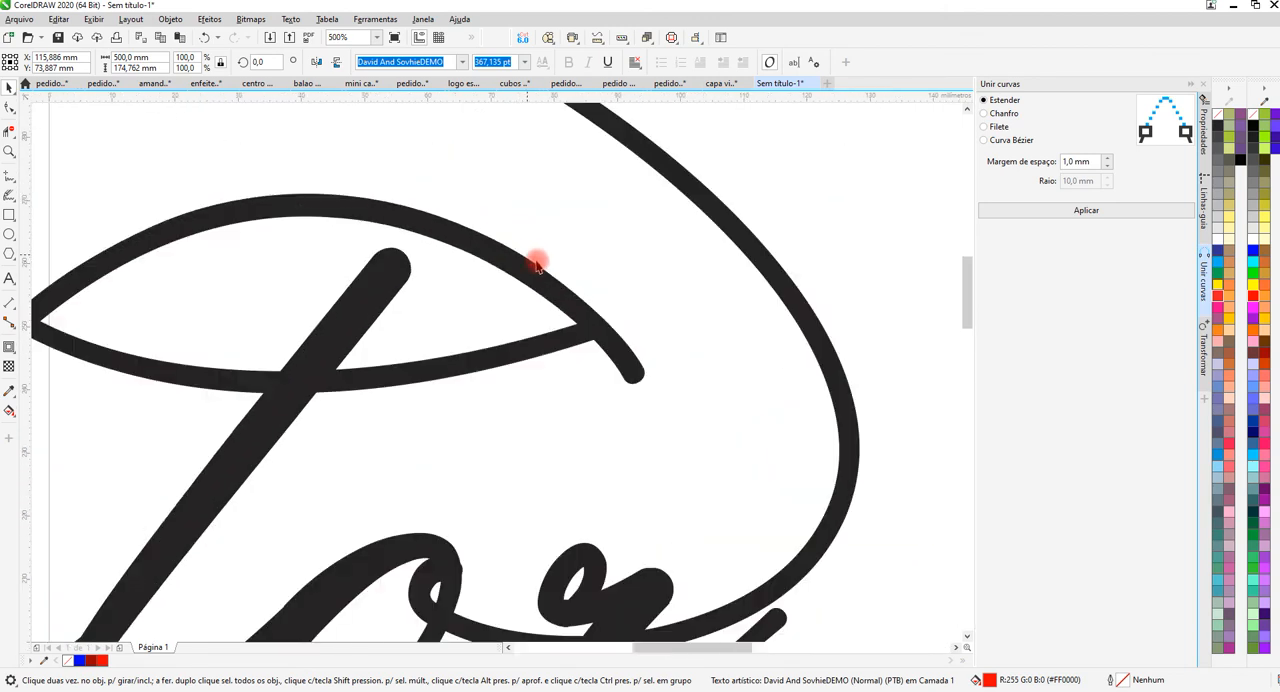
scroll(525, 252, up, 5)
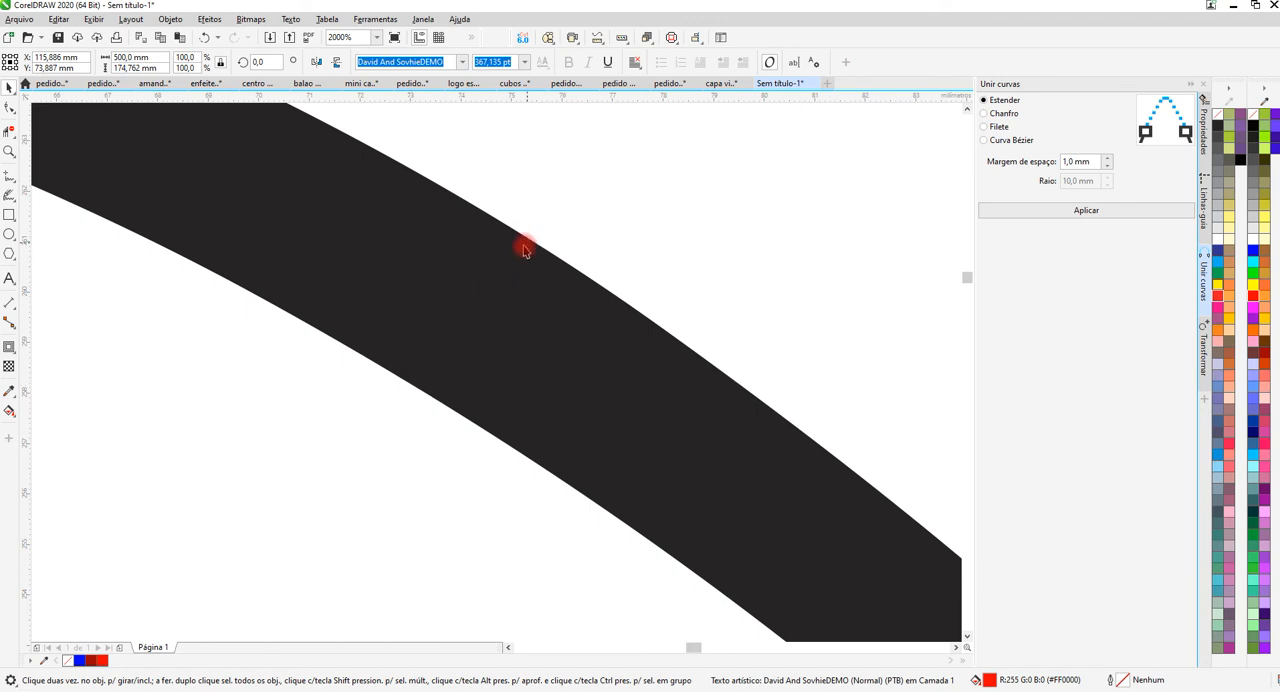
scroll(525, 250, down, 5)
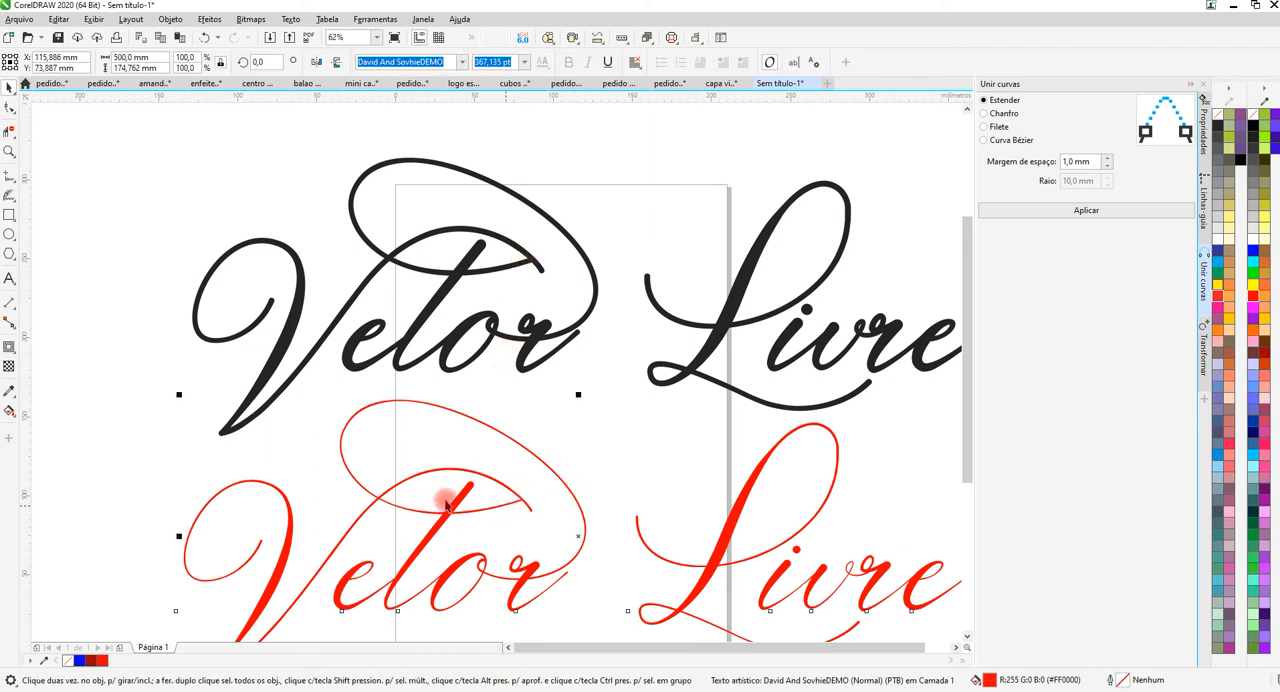
Inspect the nodes of the black lettering curve and compare its object type with the red text.
click(455, 273)
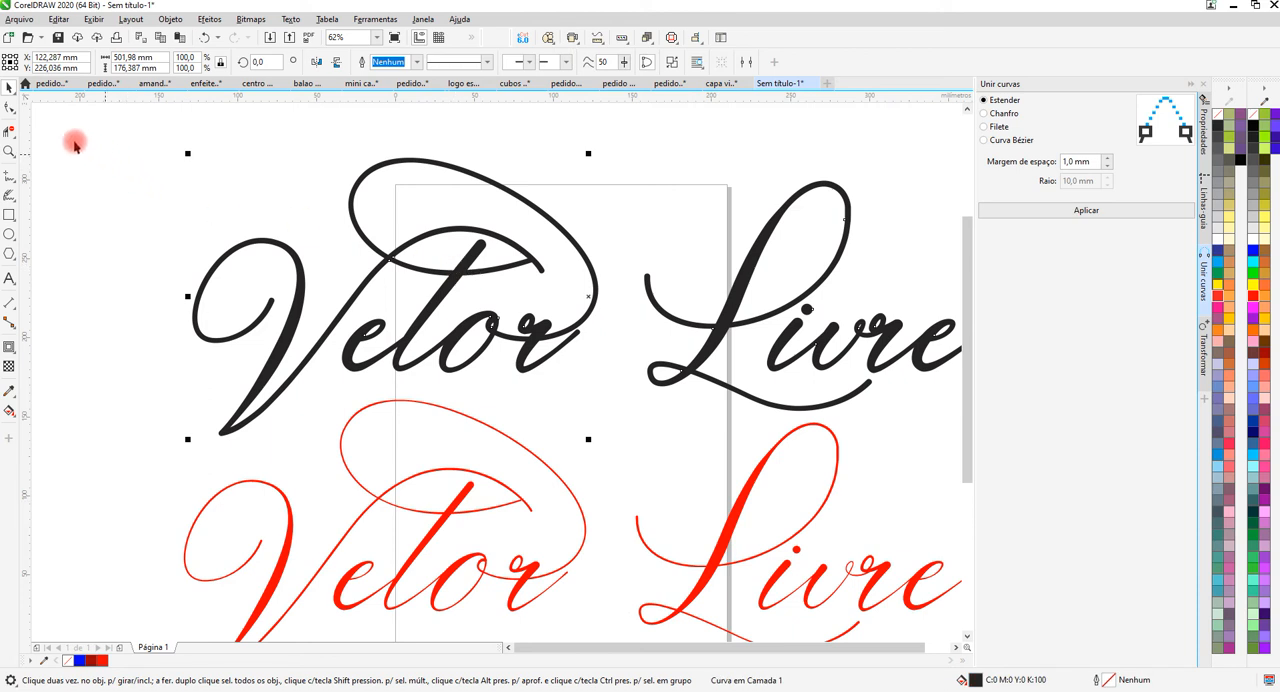
click(8, 108)
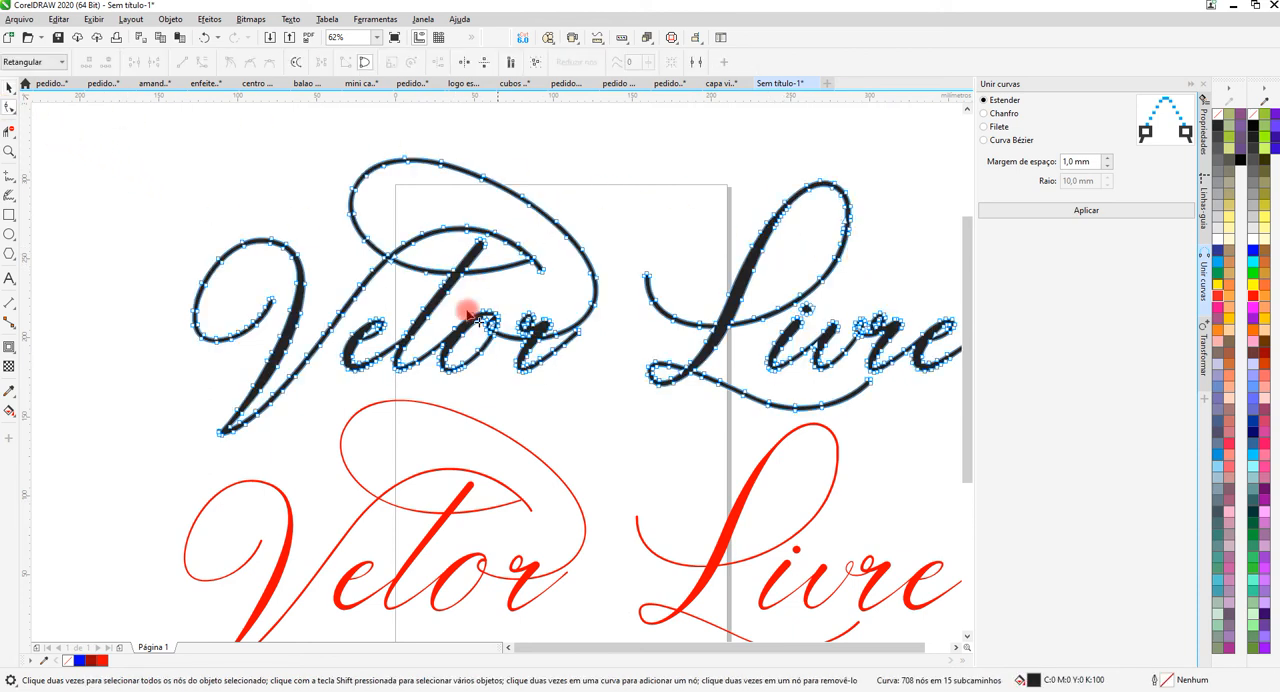
click(9, 87)
click(461, 493)
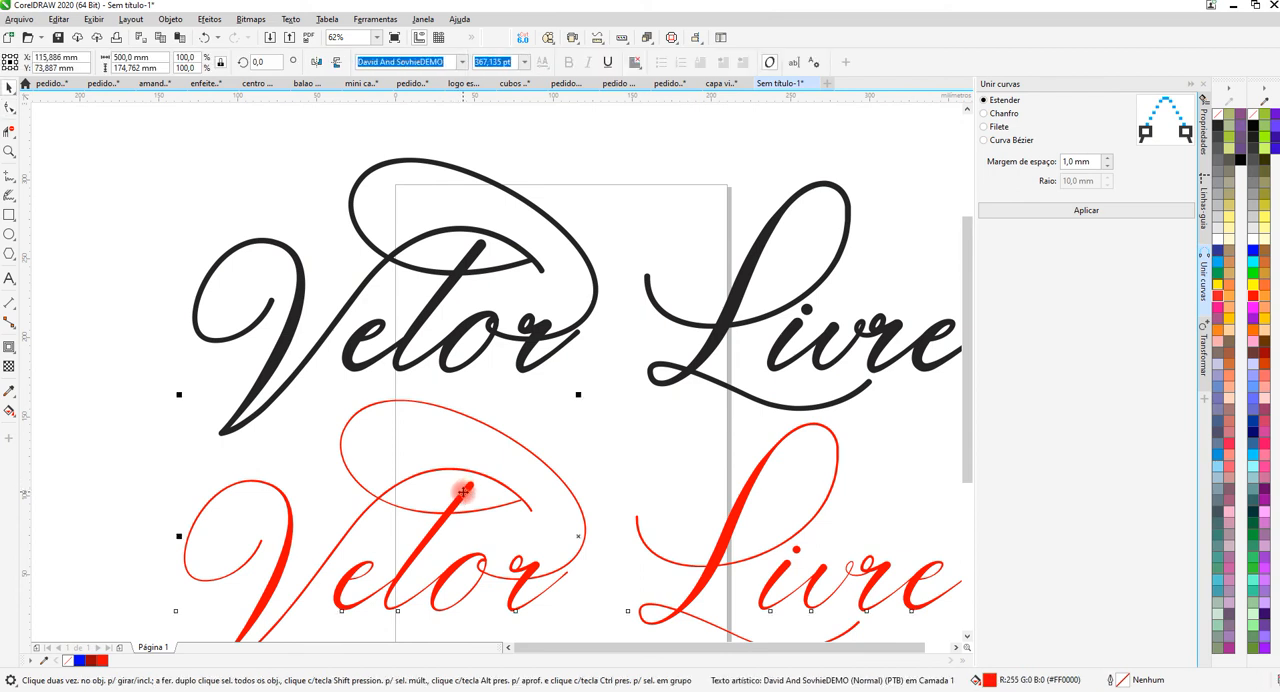
click(470, 258)
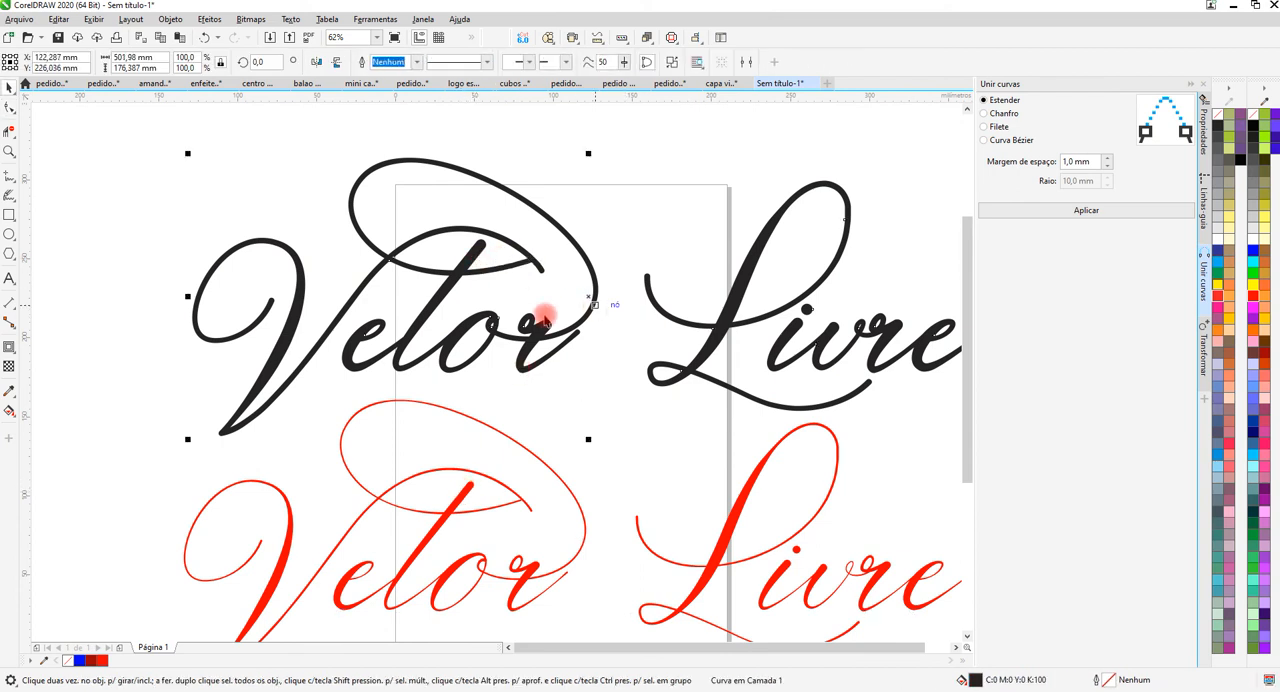
scroll(457, 203, down, 2)
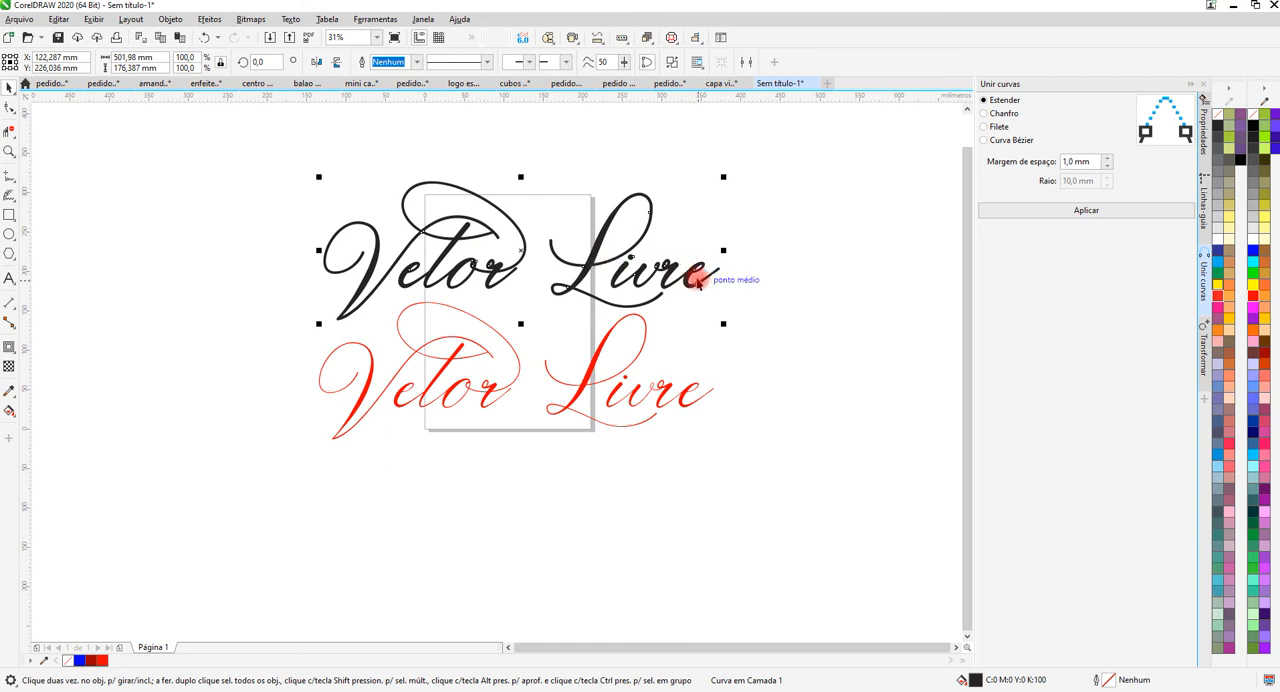
key(F10)
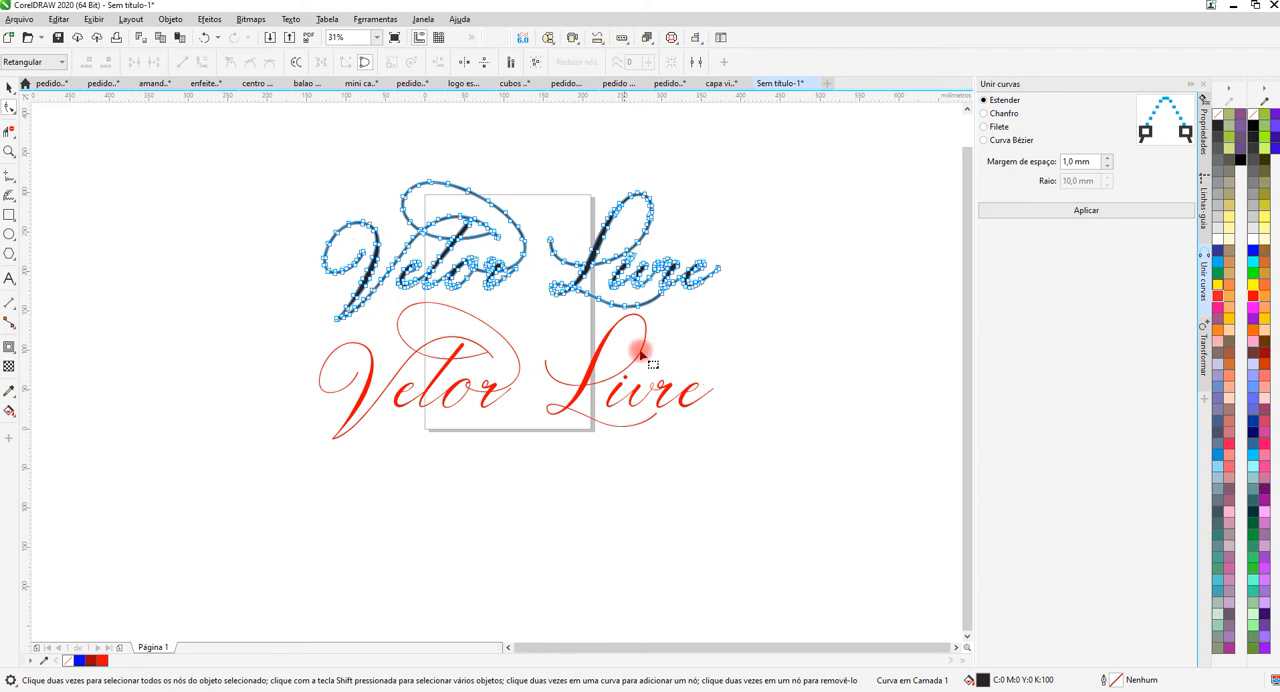
click(10, 88)
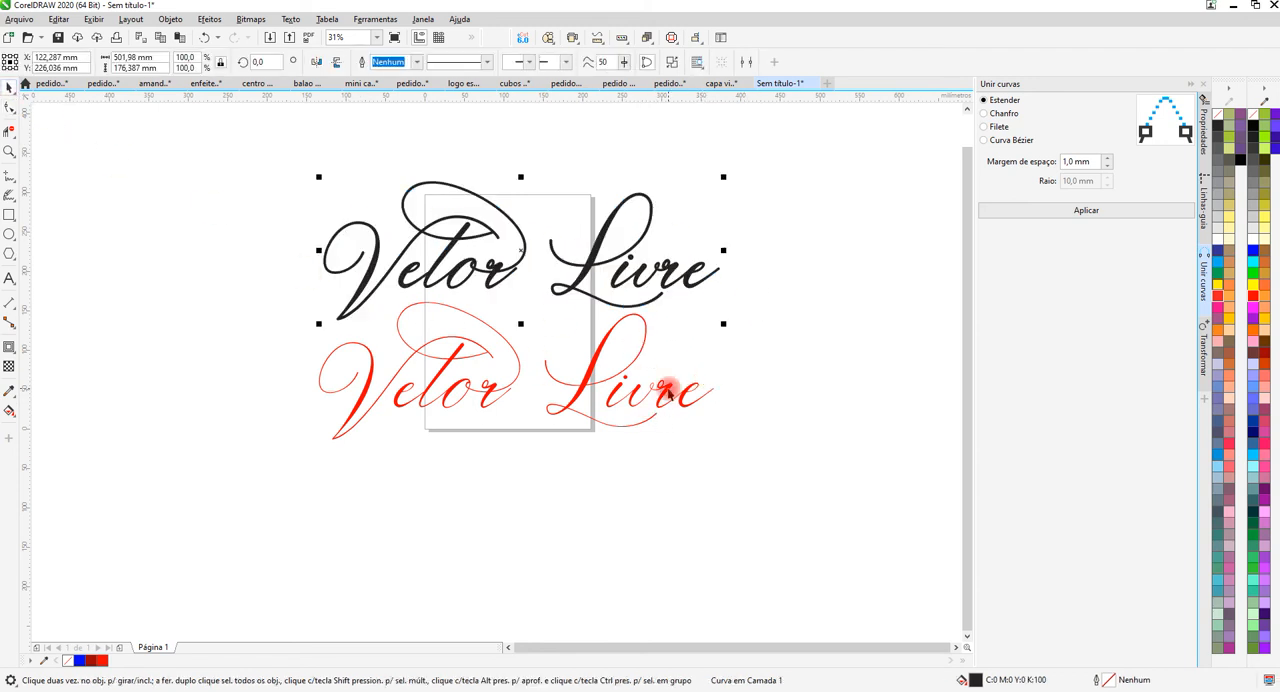
Edit the red artistic text, removing the "vr" from "Livre" so it reads "Vetor Lie".
click(668, 392)
double_click(668, 392)
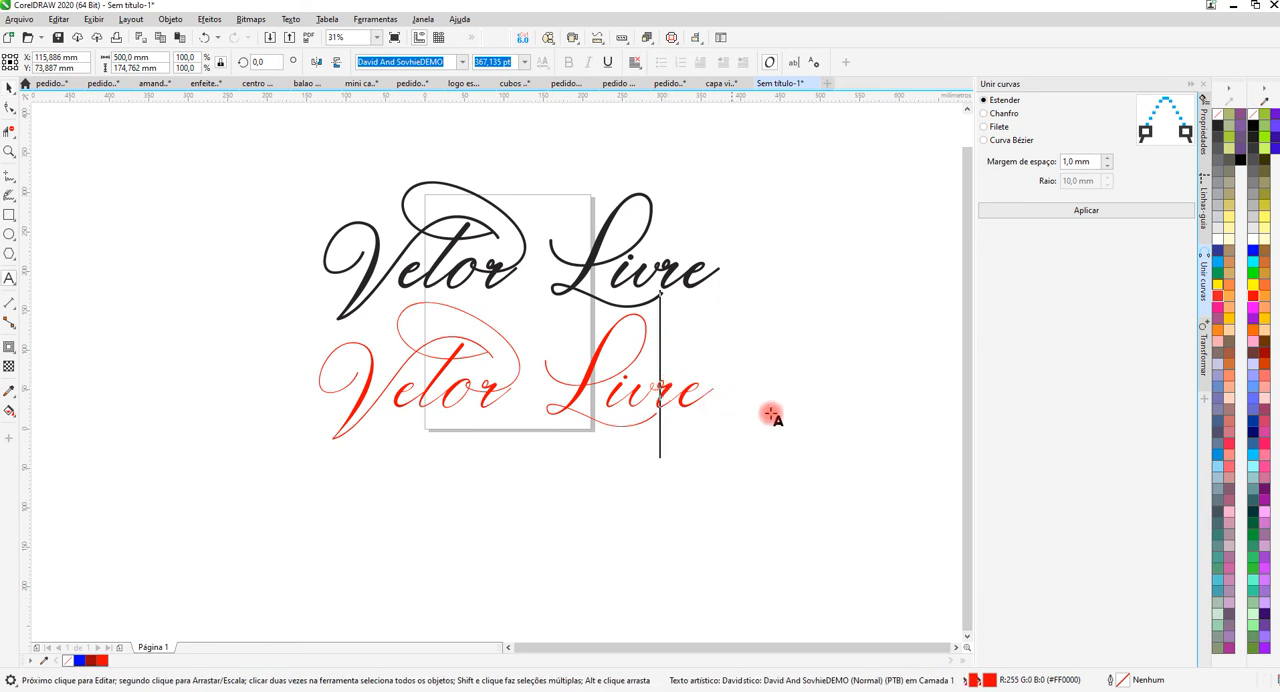
key(Delete)
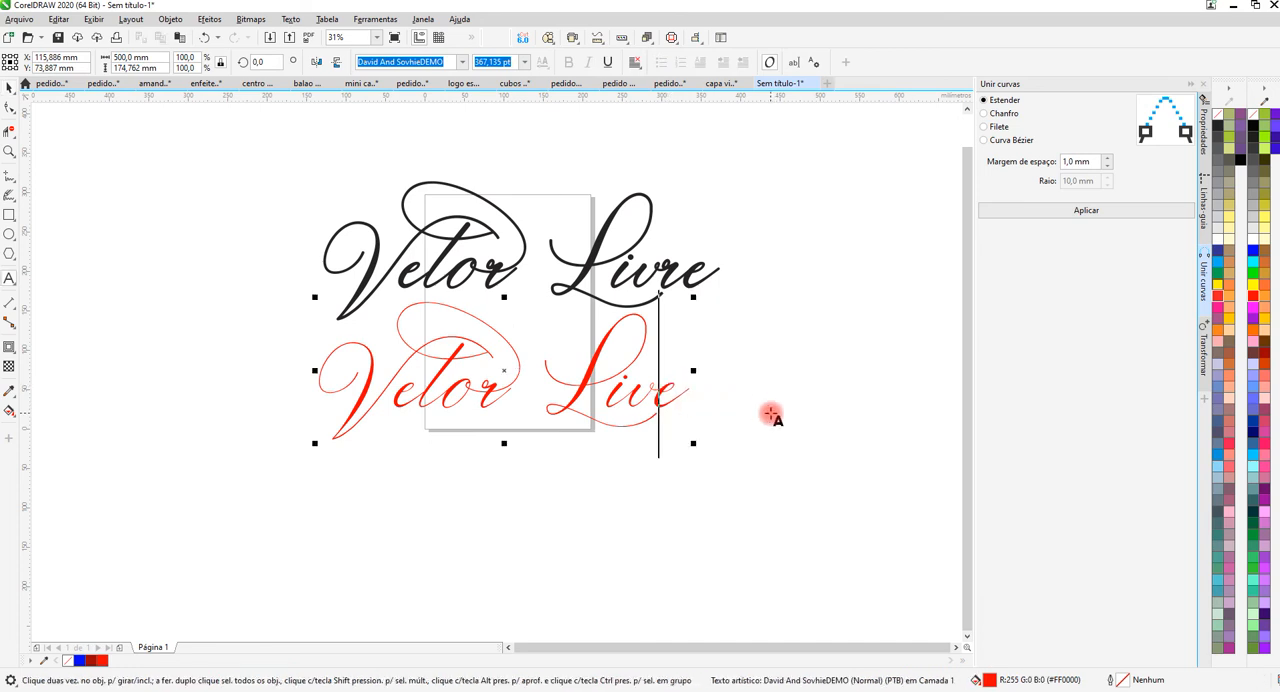
text(rrrr)
key(BackSpace)
key(BackSpace)
key(BackSpace)
key(BackSpace)
key(BackSpace)
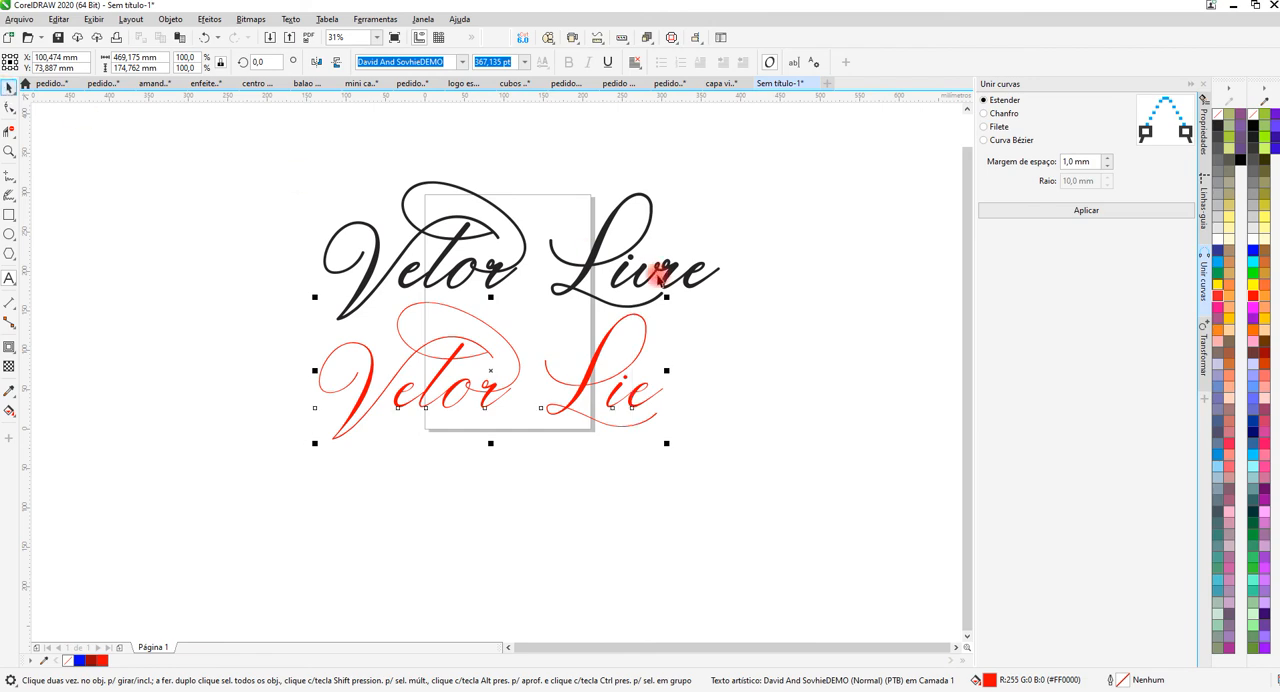
Move the black "Vetor Livre" curve about 39 mm right and 45 mm up, away from the red text.
drag(526, 240, 552, 197)
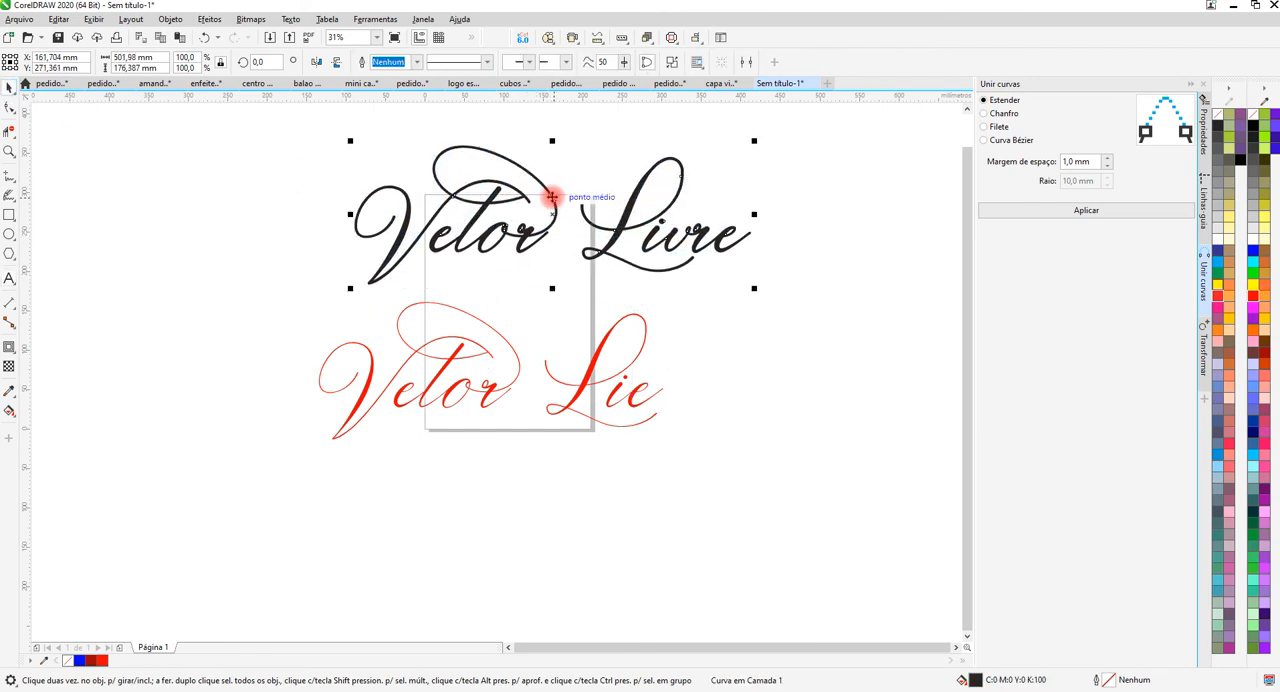
scroll(535, 205, down, 1)
scroll(520, 195, up, 4)
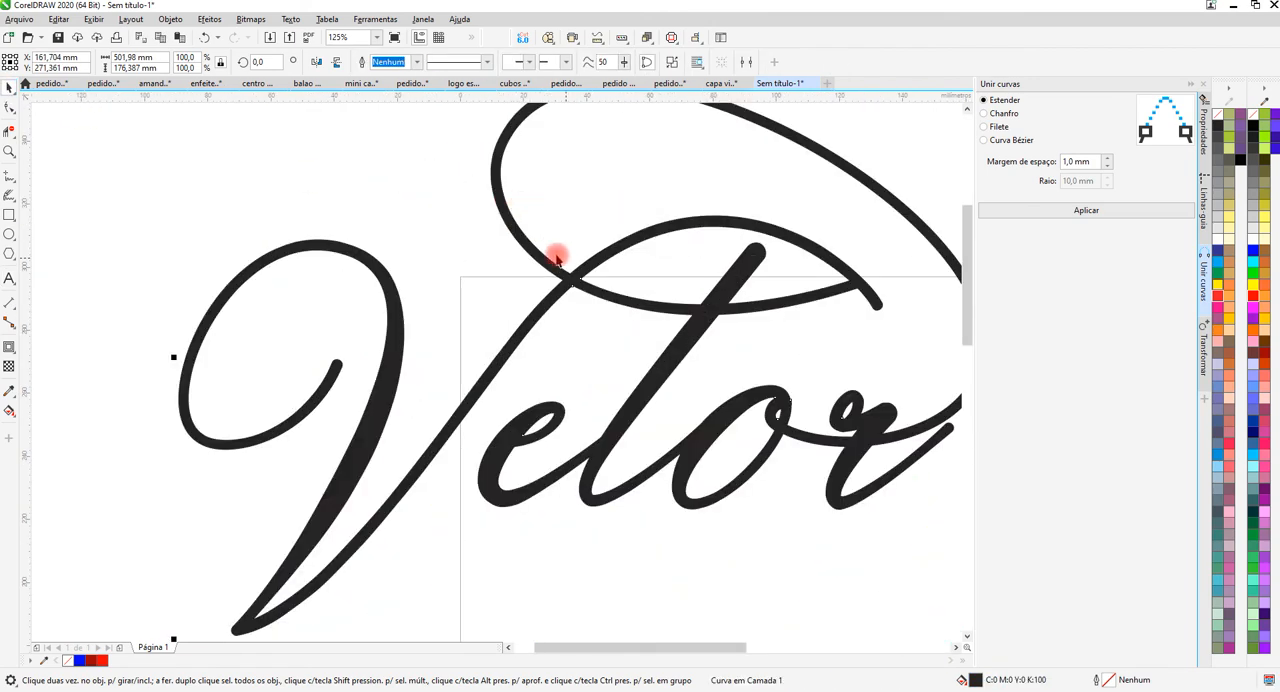
Compare the thickened black lettering with the thin red text, both as a whole and up close.
scroll(557, 258, down, 2)
scroll(690, 250, down, 2)
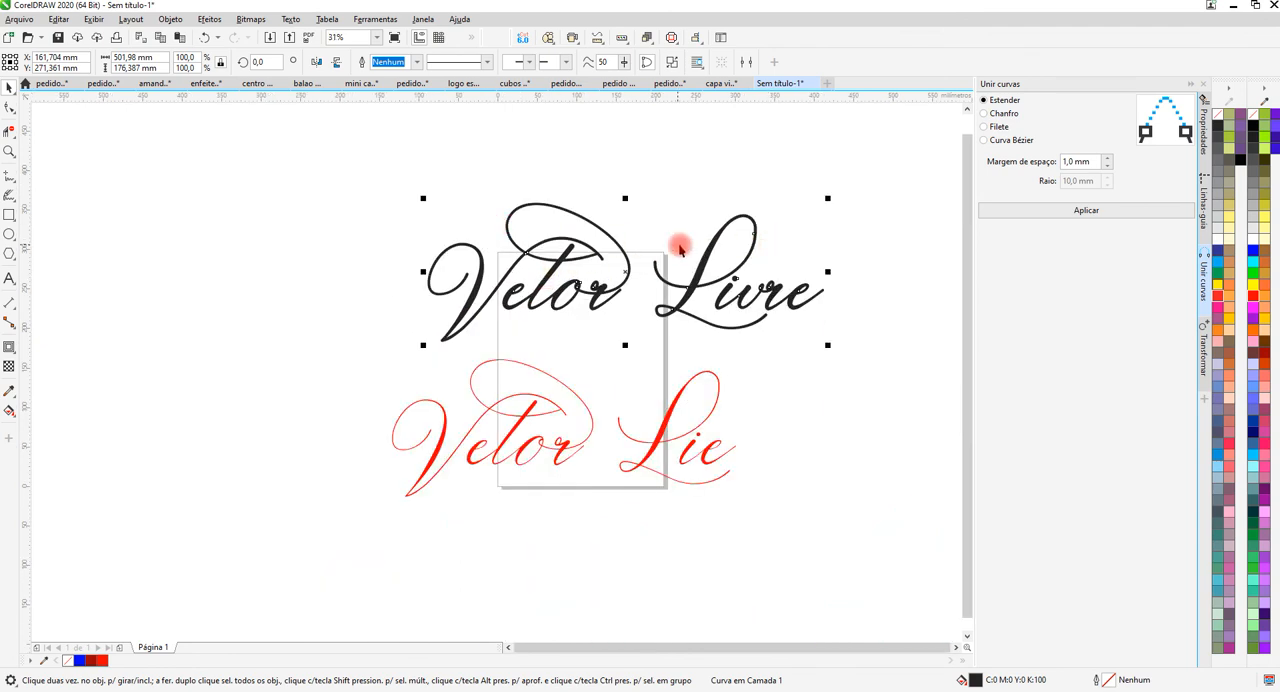
scroll(680, 248, down, 2)
scroll(624, 266, up, 2)
scroll(531, 174, down, 2)
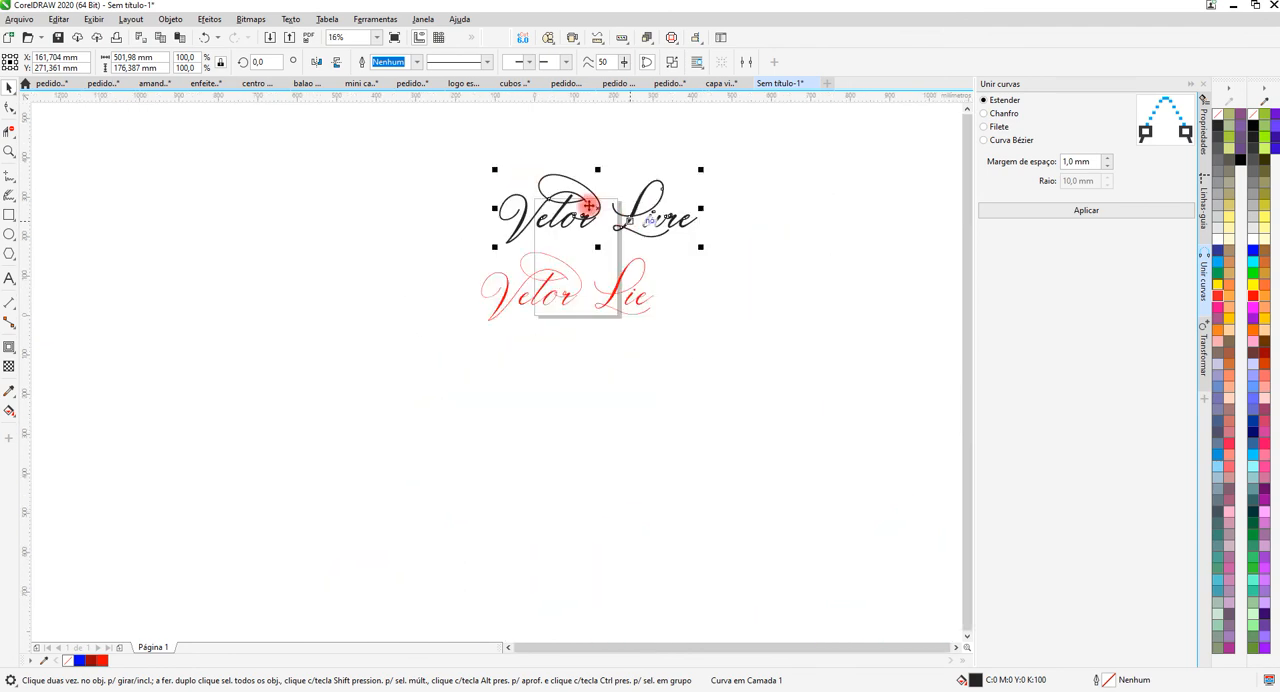
scroll(589, 206, up, 4)
scroll(567, 203, down, 2)
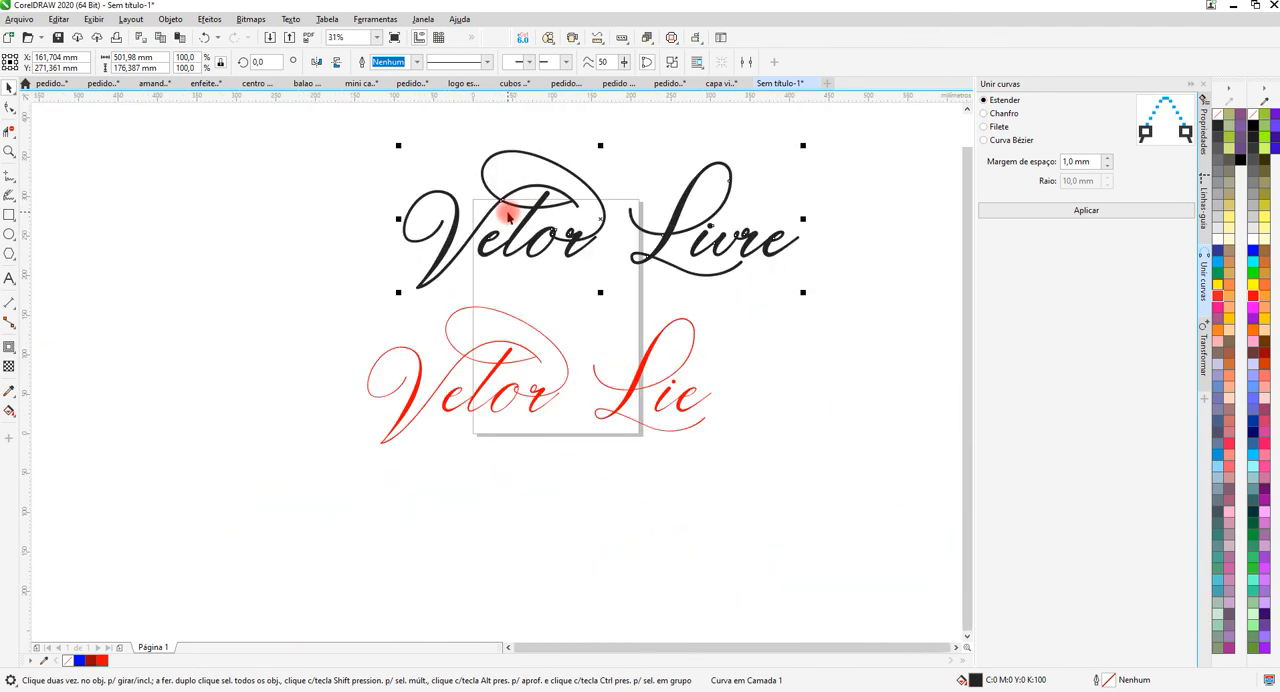
scroll(537, 217, up, 2)
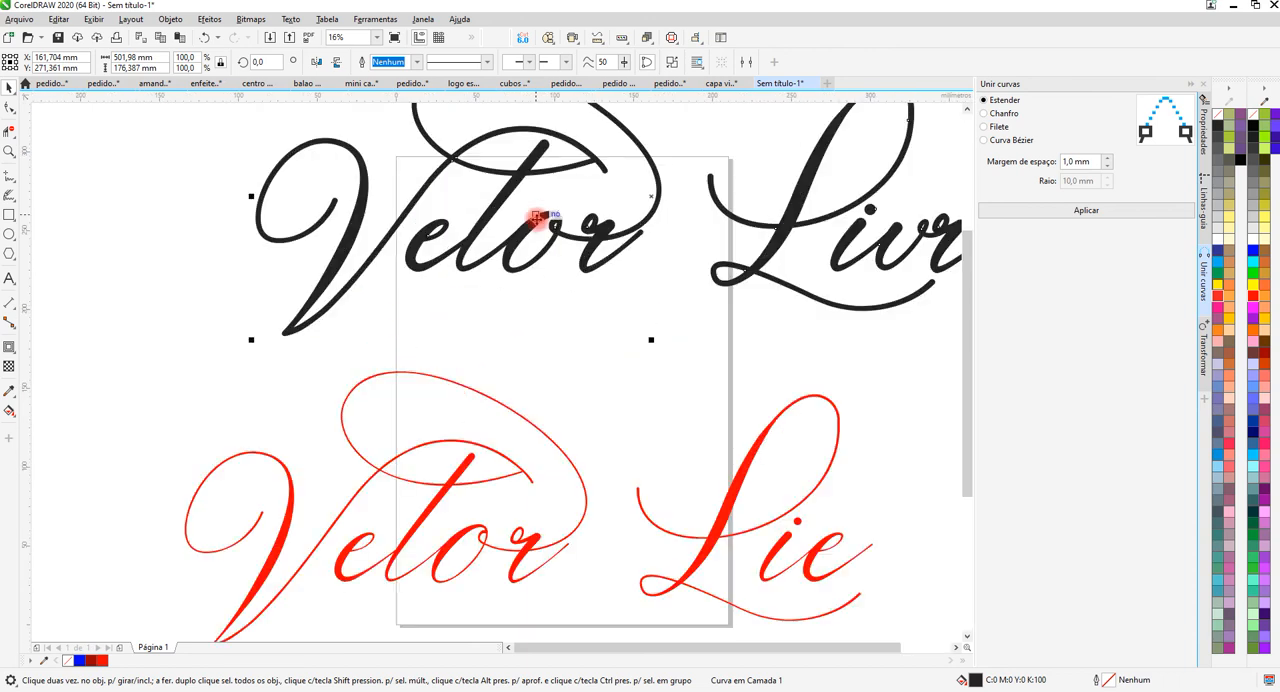
scroll(403, 226, down, 2)
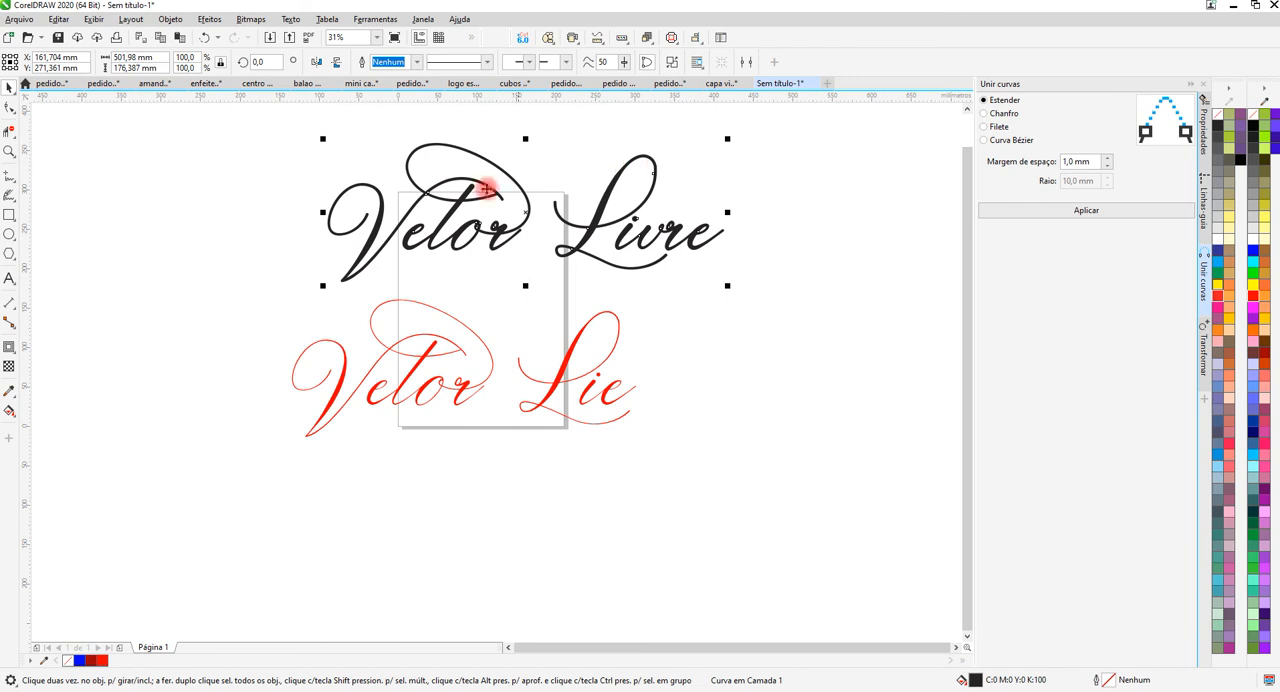
Draw a circle about 78 mm in diameter in the empty area beside the black and red lettering.
scroll(564, 228, down, 1)
scroll(402, 231, up, 1)
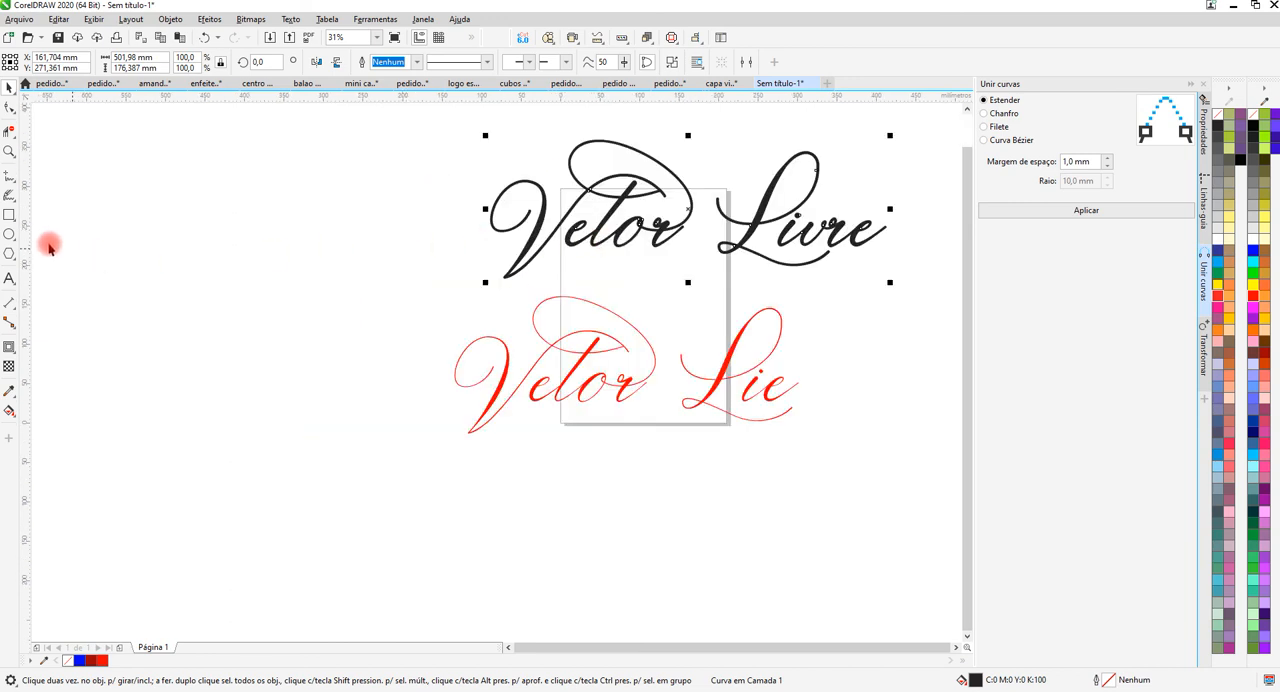
drag(313, 216, 378, 280)
scroll(384, 258, up, 1)
scroll(389, 257, up, 1)
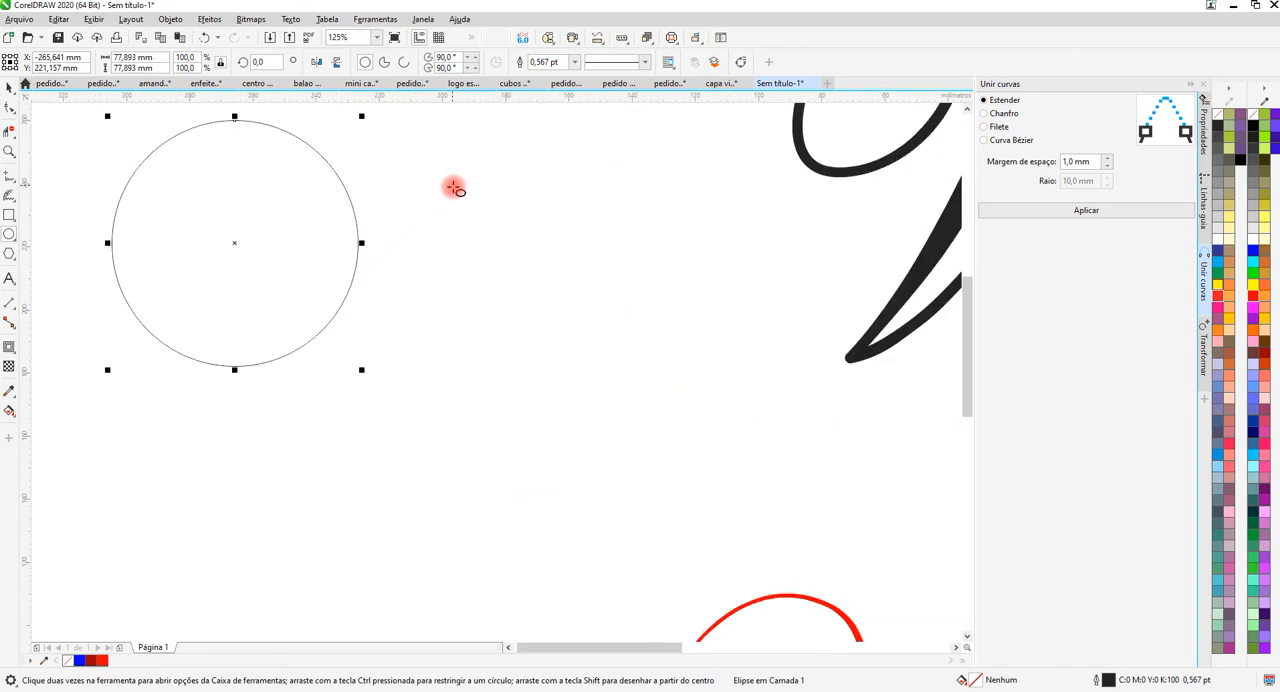
Draw two ellipses, about 30 × 40 mm and 29 × 13 mm, in a row touching the circle's right side.
drag(449, 186, 359, 313)
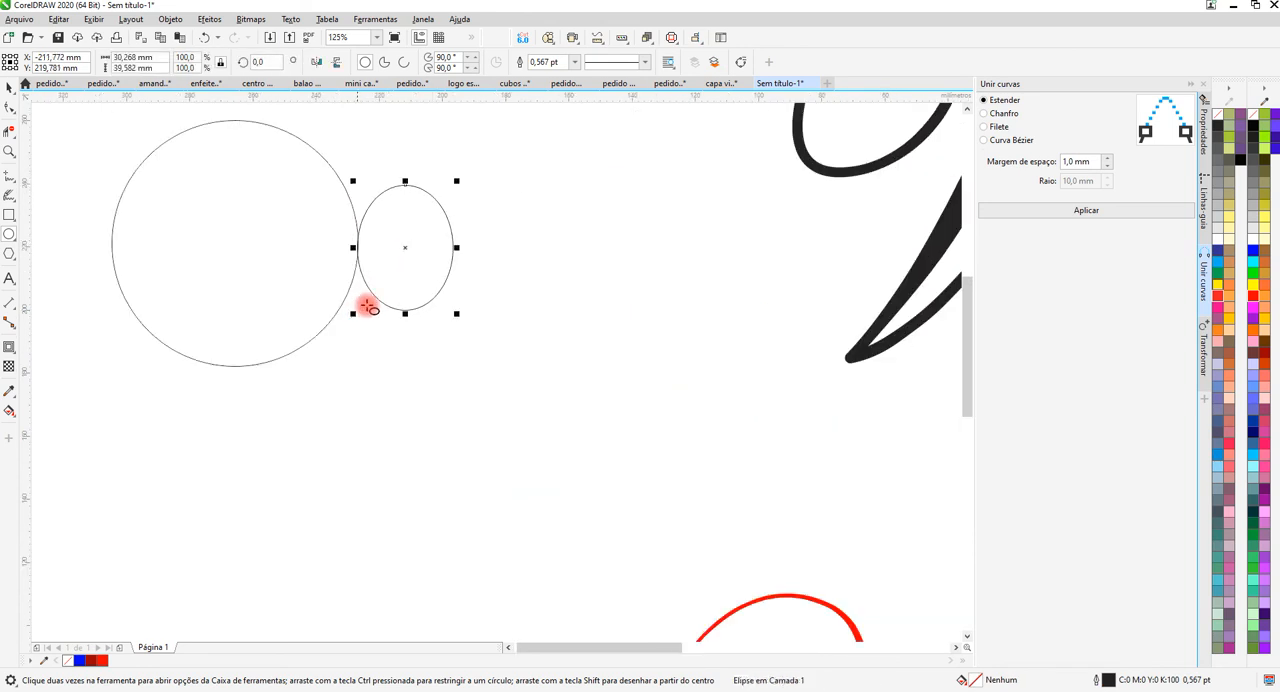
scroll(485, 228, up, 1)
drag(613, 229, 423, 306)
scroll(537, 263, down, 1)
scroll(476, 242, down, 1)
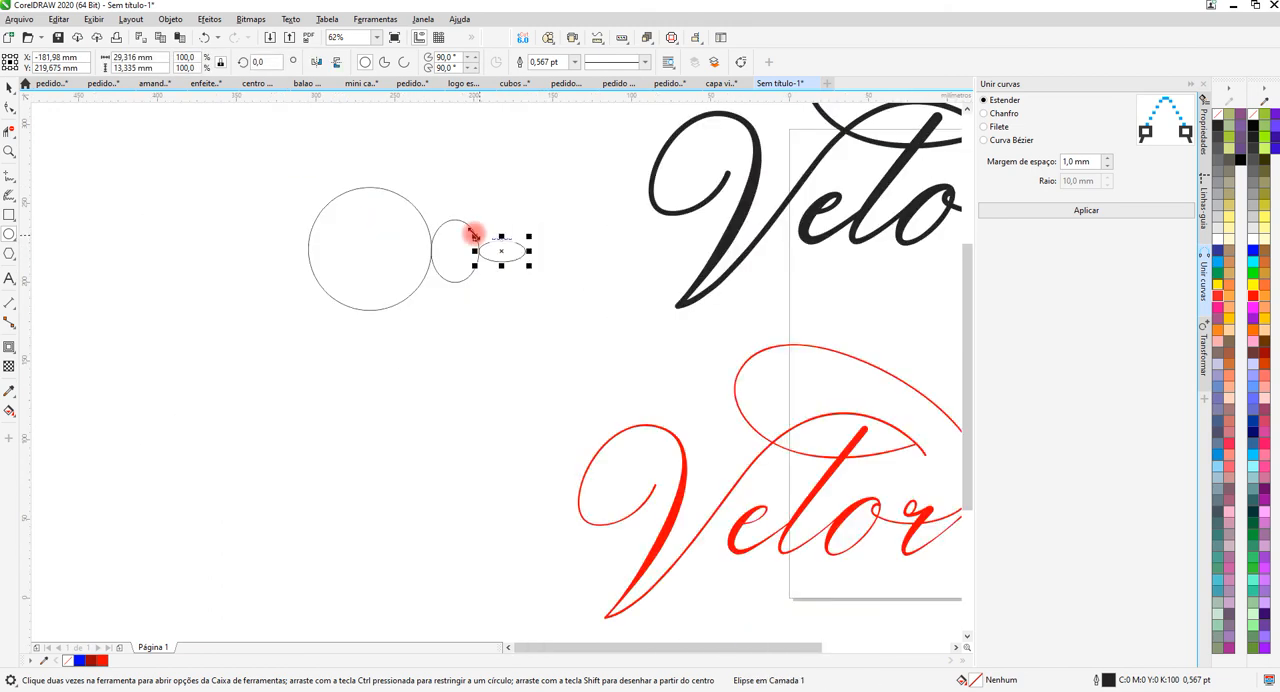
Convert the circle and both ellipses to curves.
click(8, 88)
drag(258, 160, 545, 318)
click(446, 183)
click(386, 222)
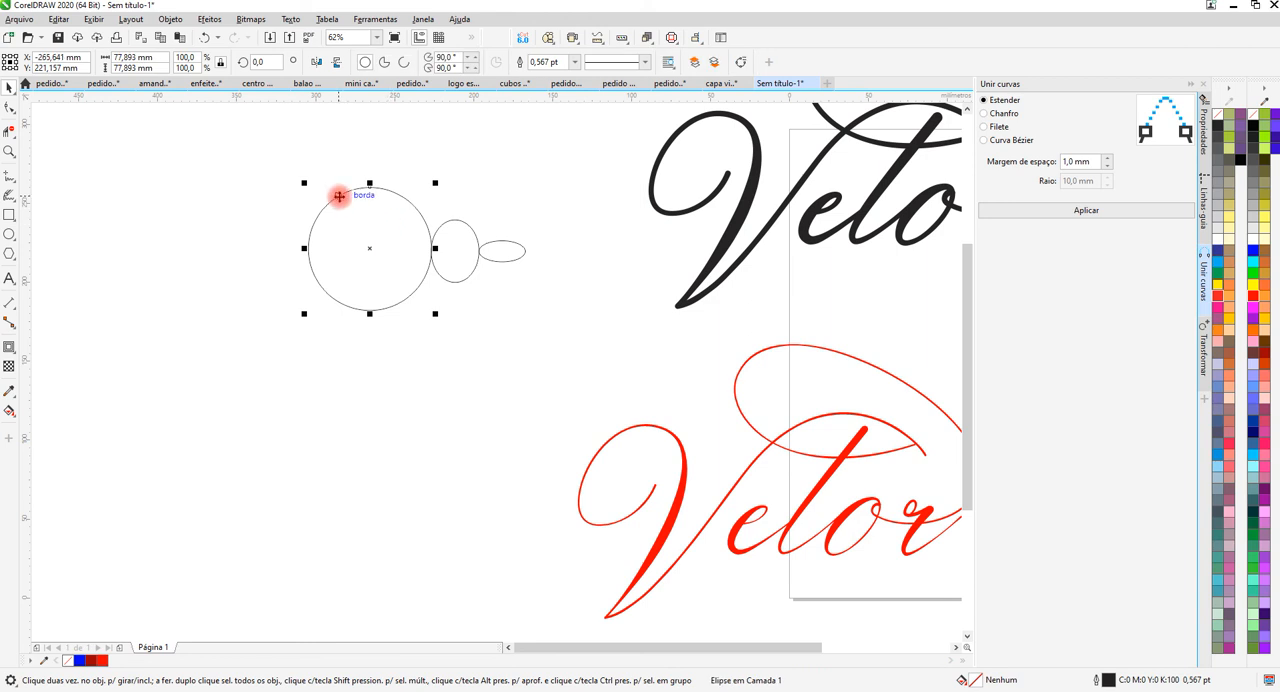
key(ctrl+q)
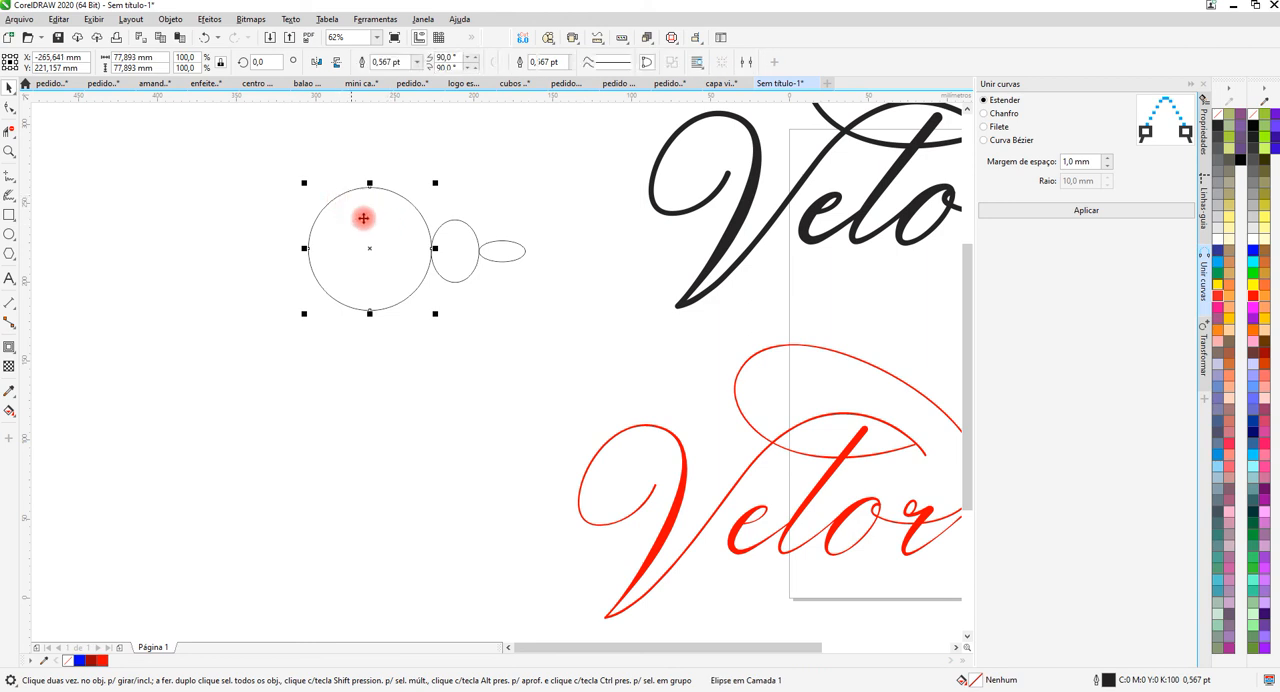
click(467, 248)
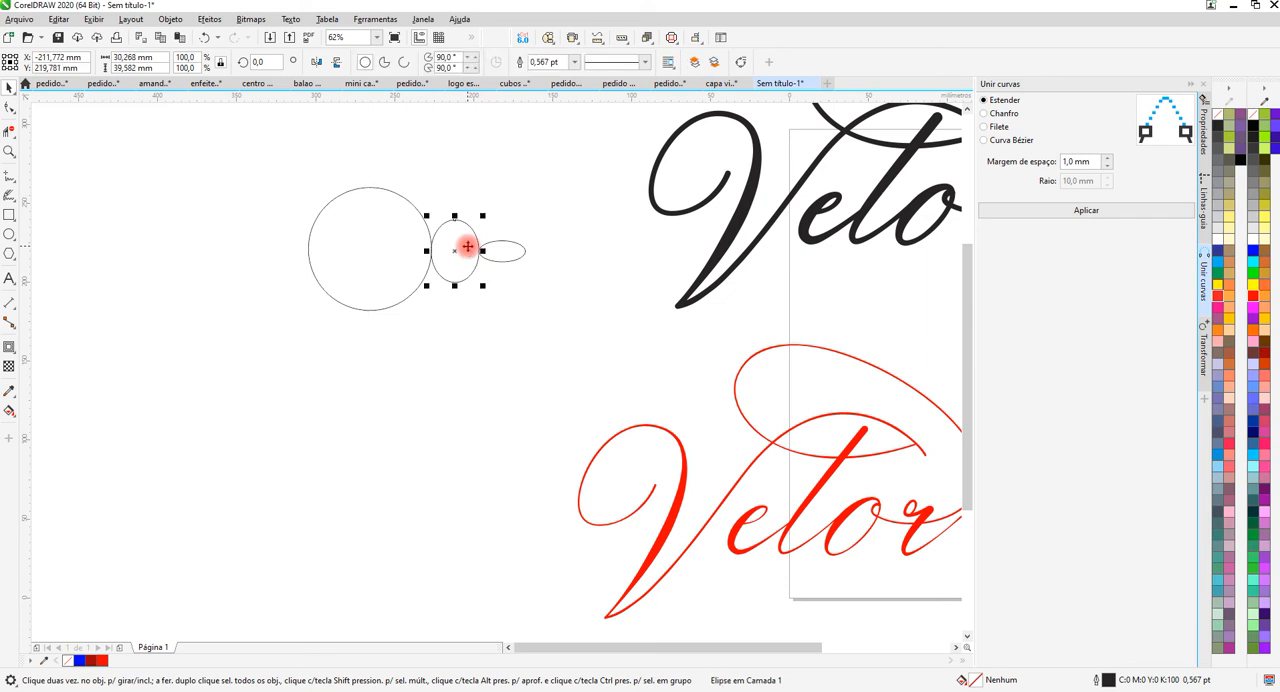
click(508, 251)
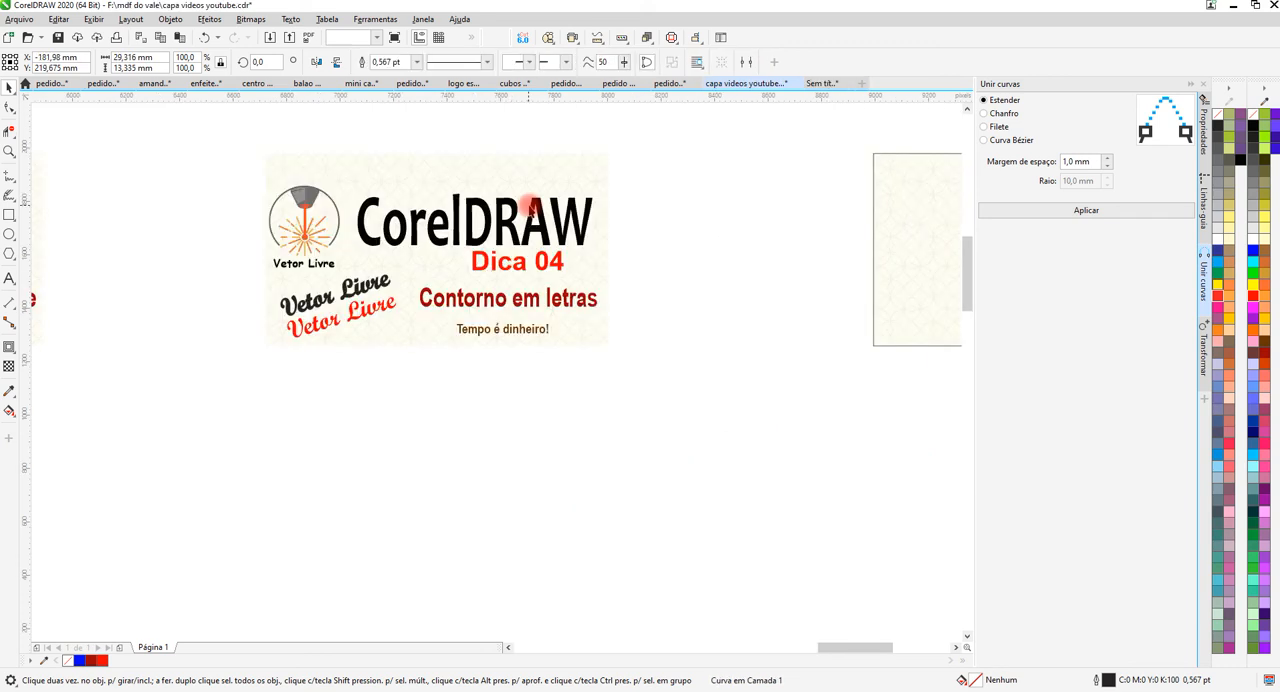
click(530, 210)
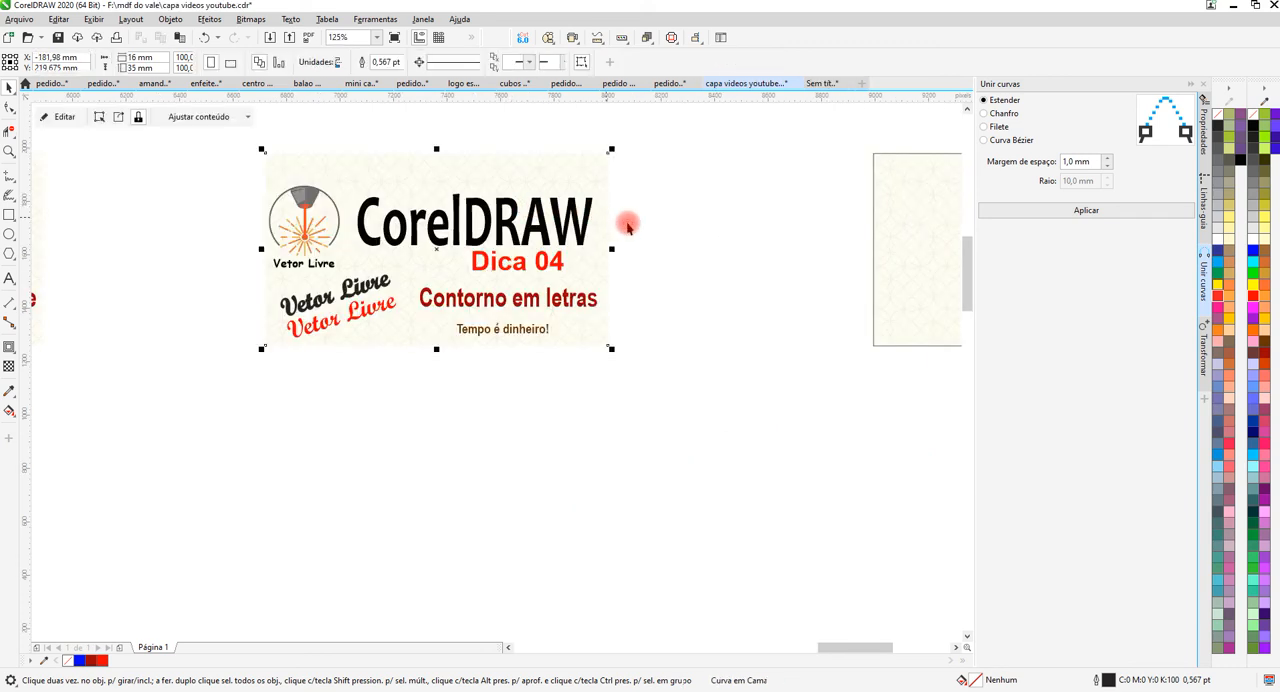
click(822, 84)
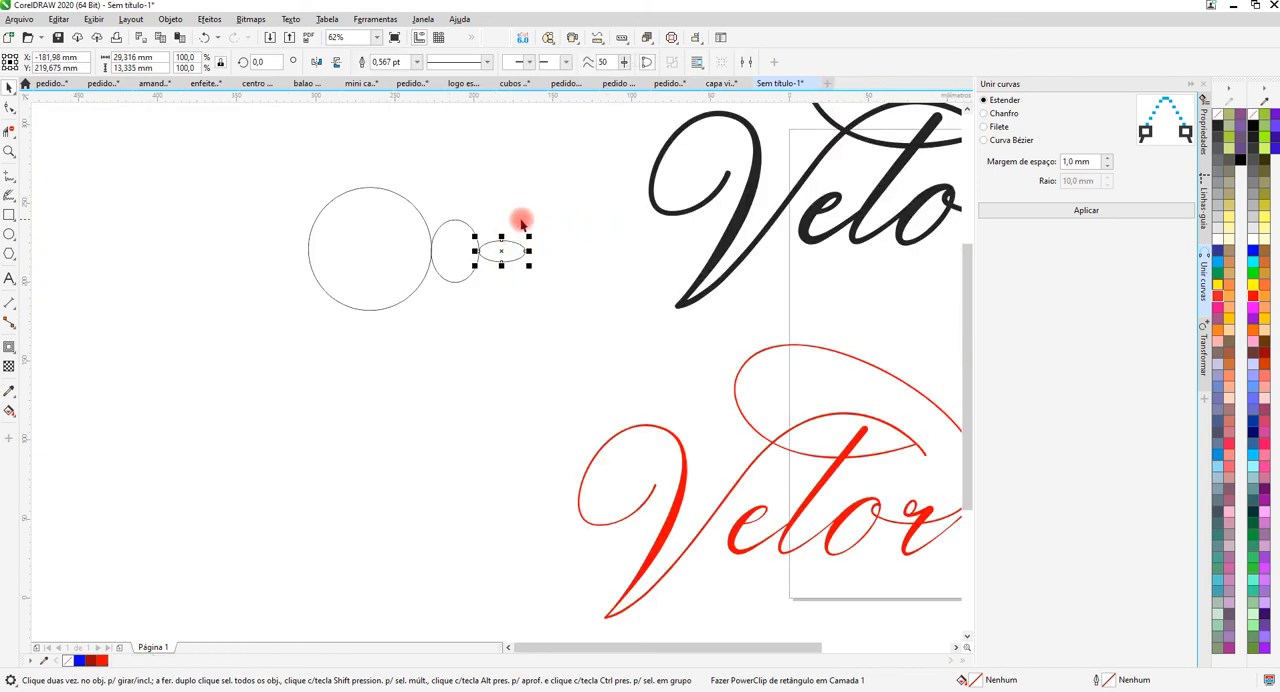
Try to weld the circle and both ellipses into a single curve.
scroll(466, 237, up, 4)
scroll(560, 250, down, 4)
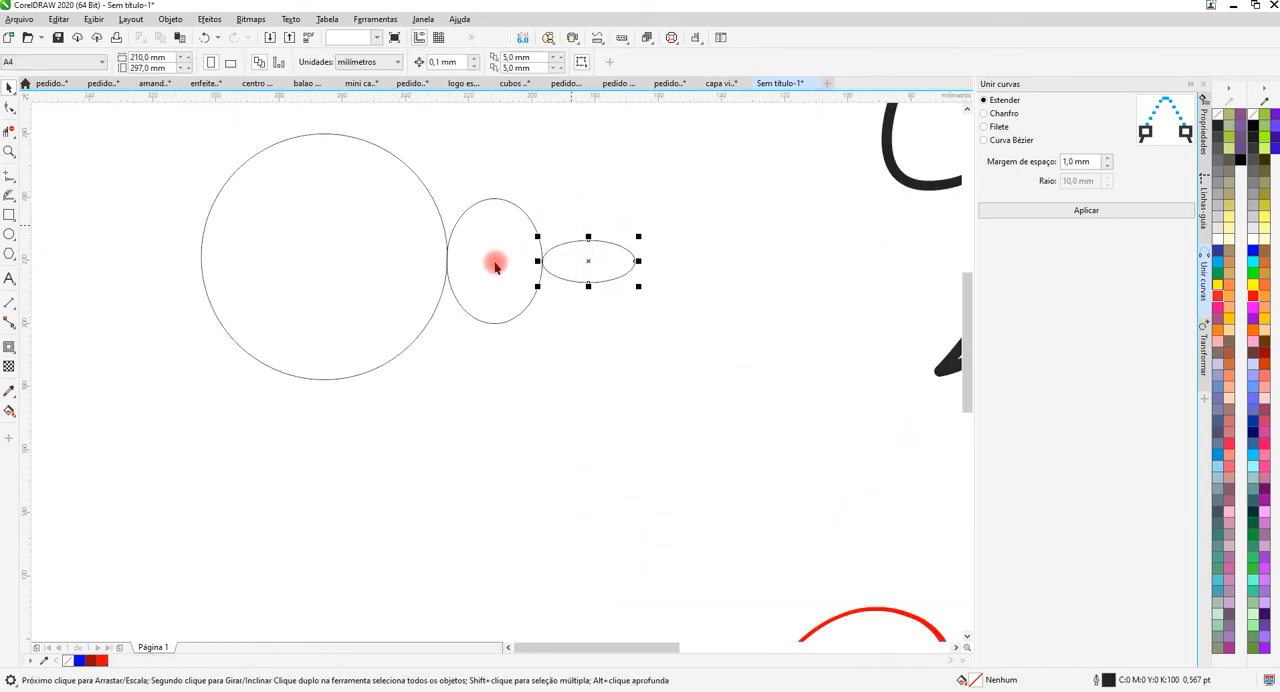
drag(300, 152, 634, 381)
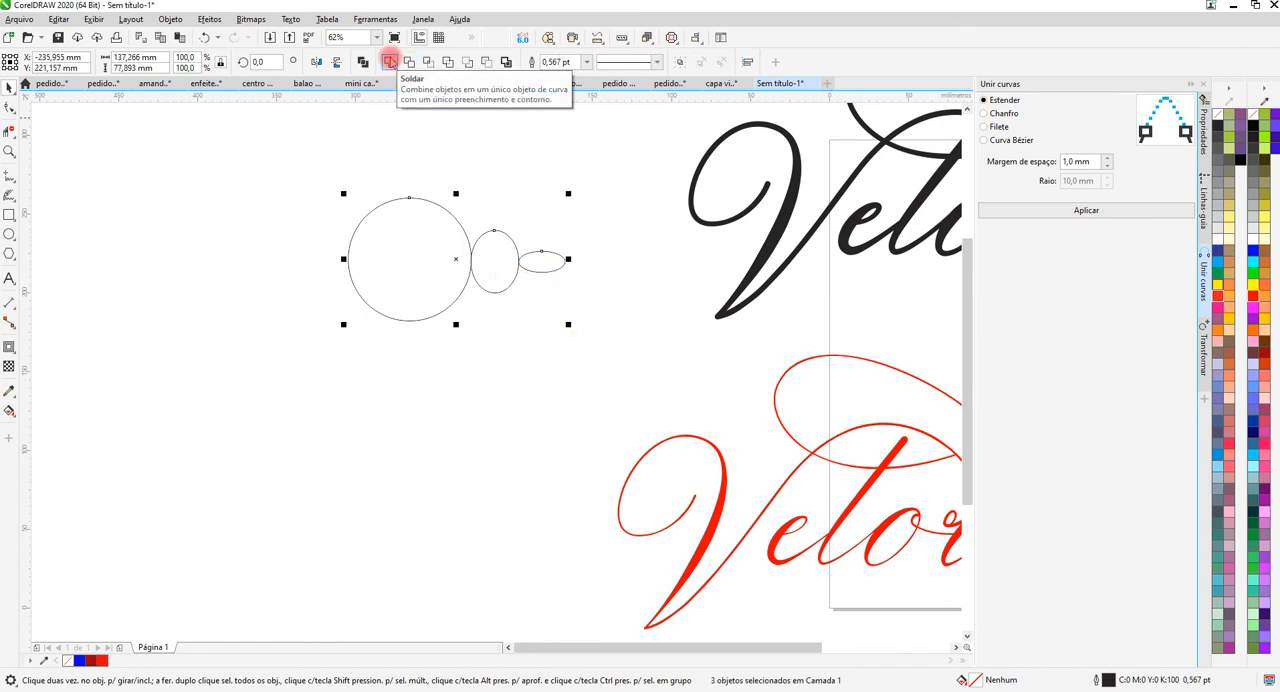
click(389, 61)
scroll(614, 257, up, 8)
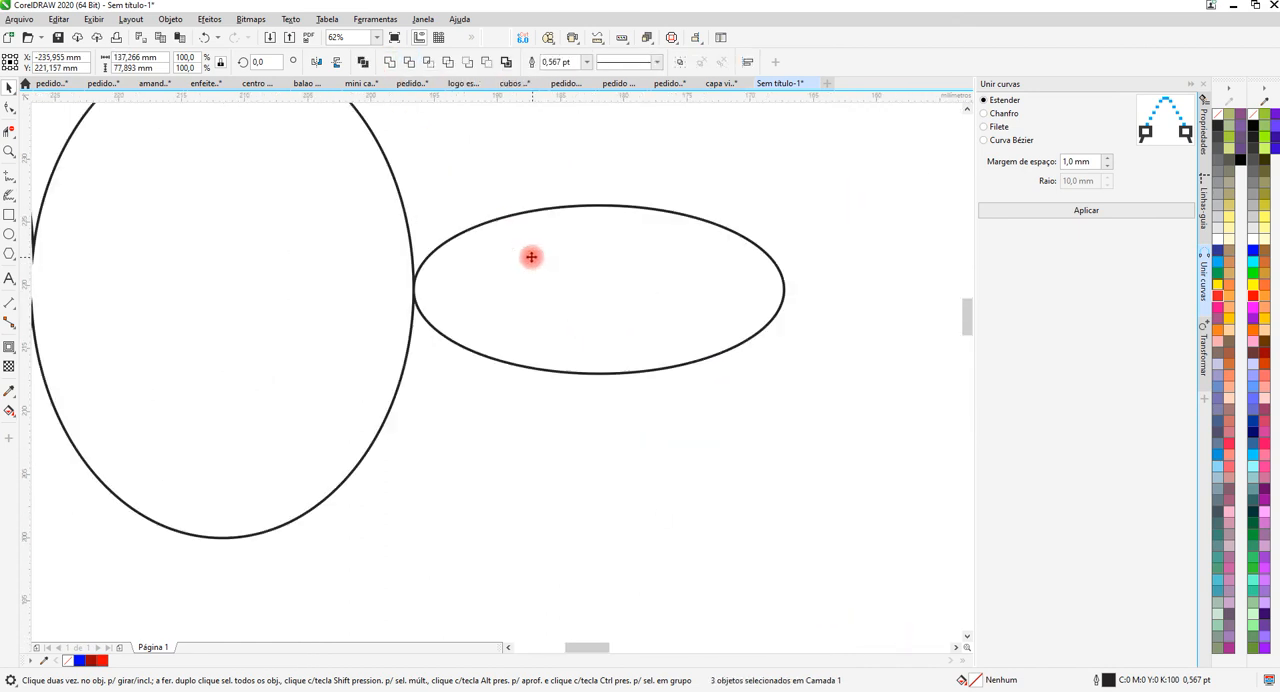
scroll(474, 264, down, 5)
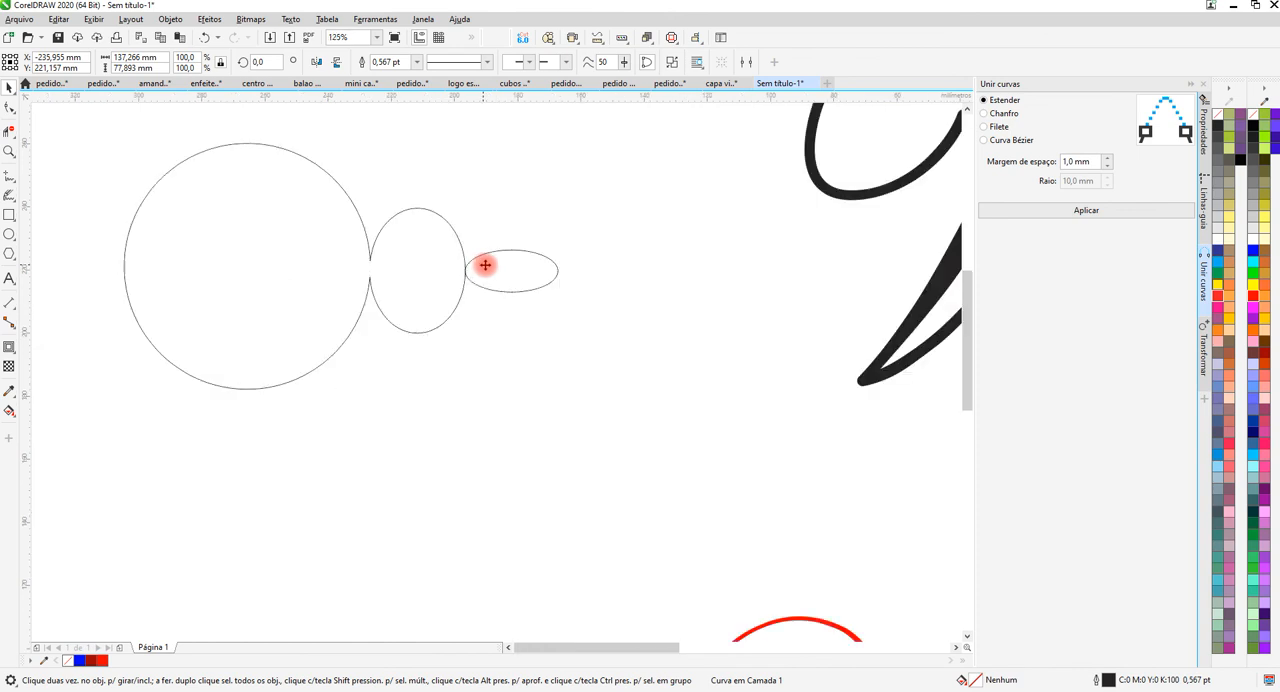
Move the flattest ellipse 0.1 mm left into its neighbour and weld all three shapes into one curve.
scroll(490, 262, up, 8)
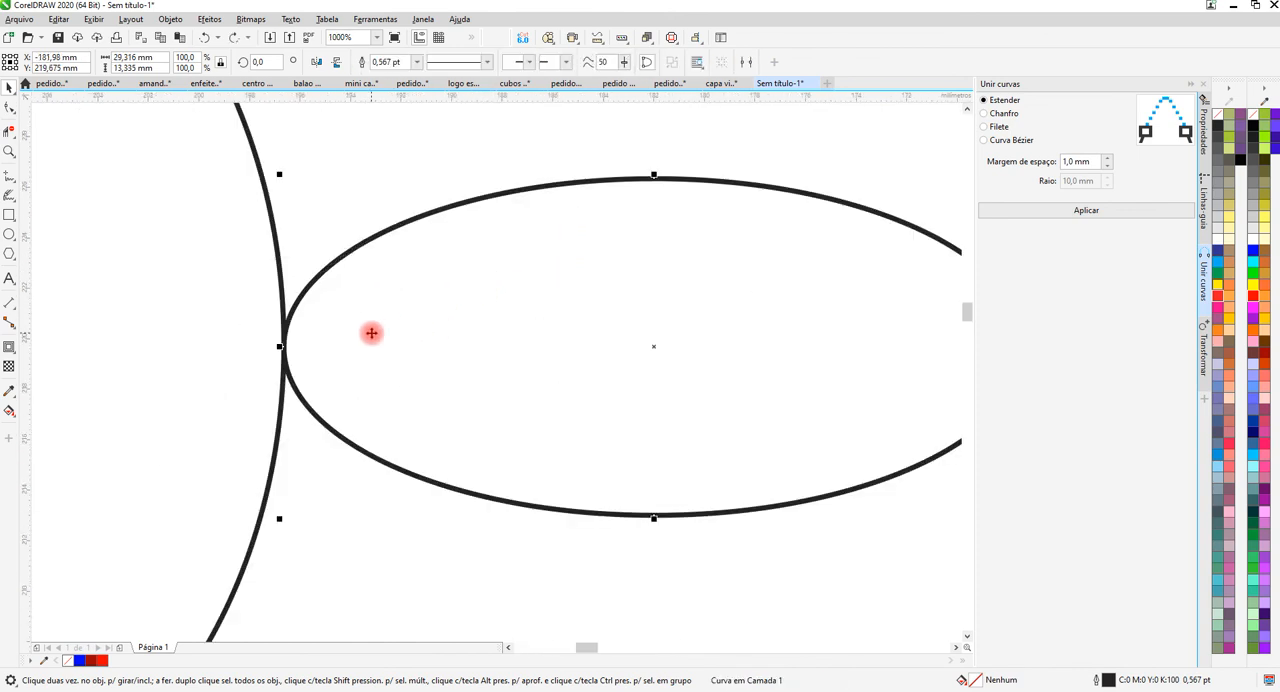
scroll(486, 269, down, 10)
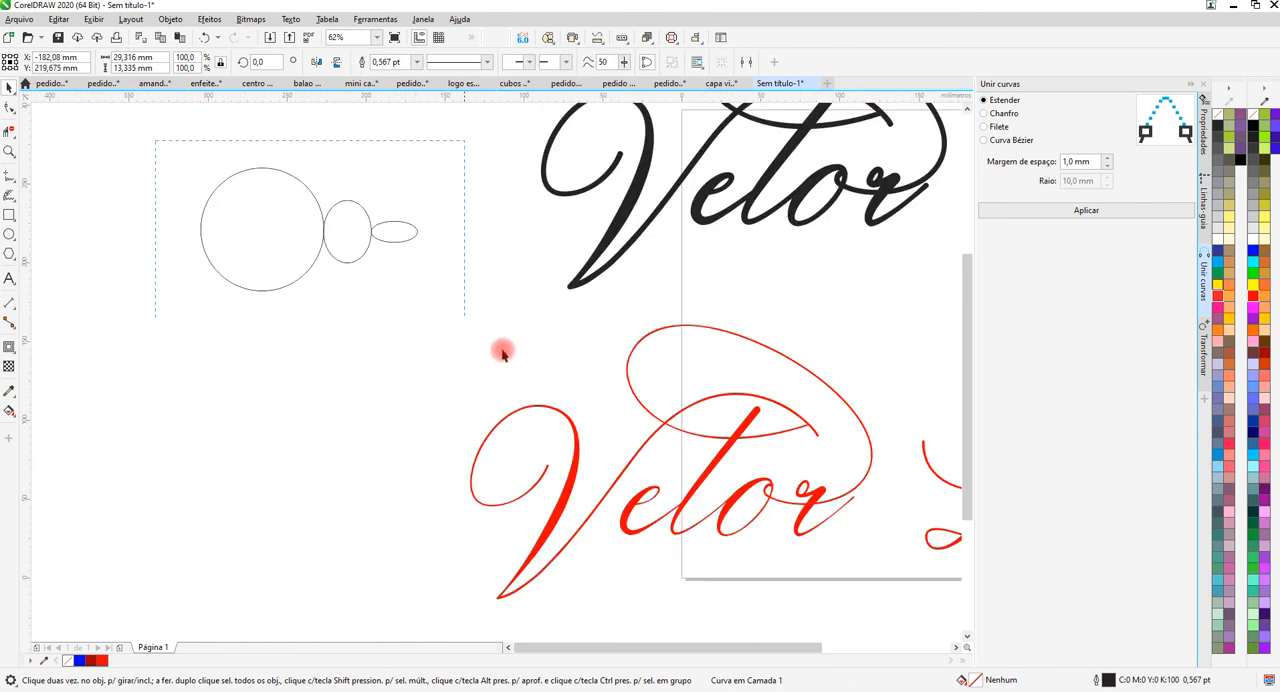
drag(503, 355, 507, 345)
scroll(320, 197, up, 1)
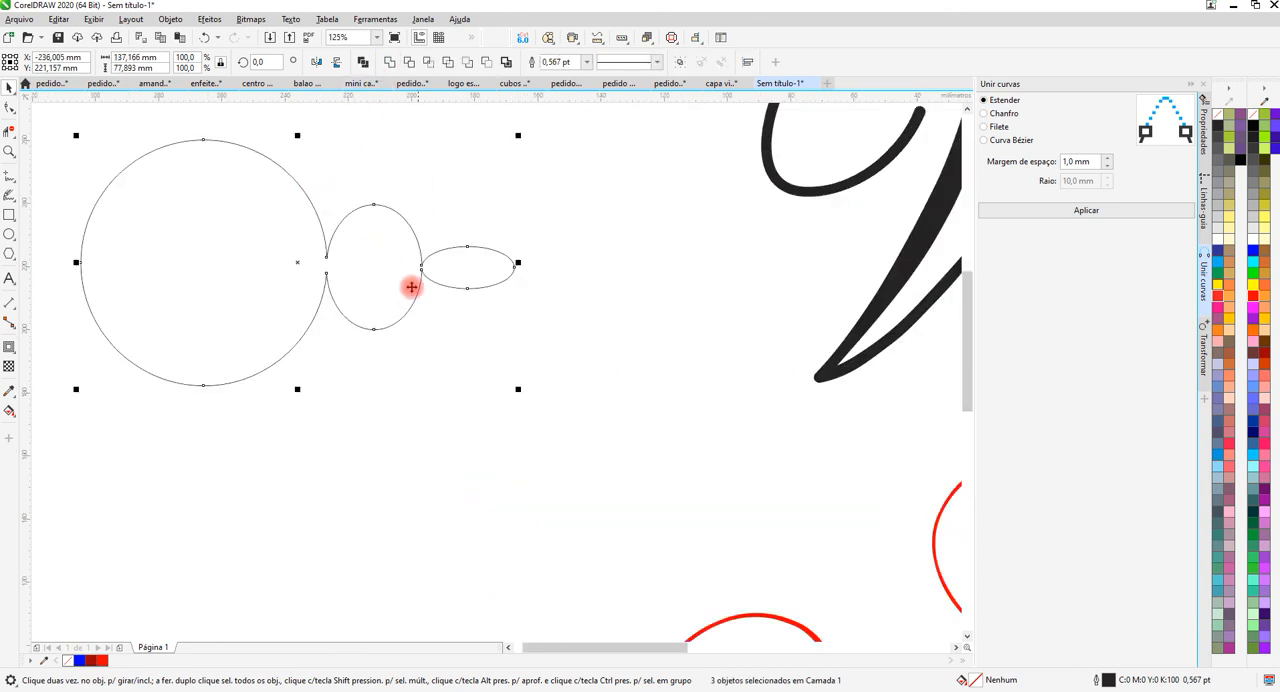
scroll(385, 303, up, 1)
key(ctrl+l)
scroll(501, 262, down, 1)
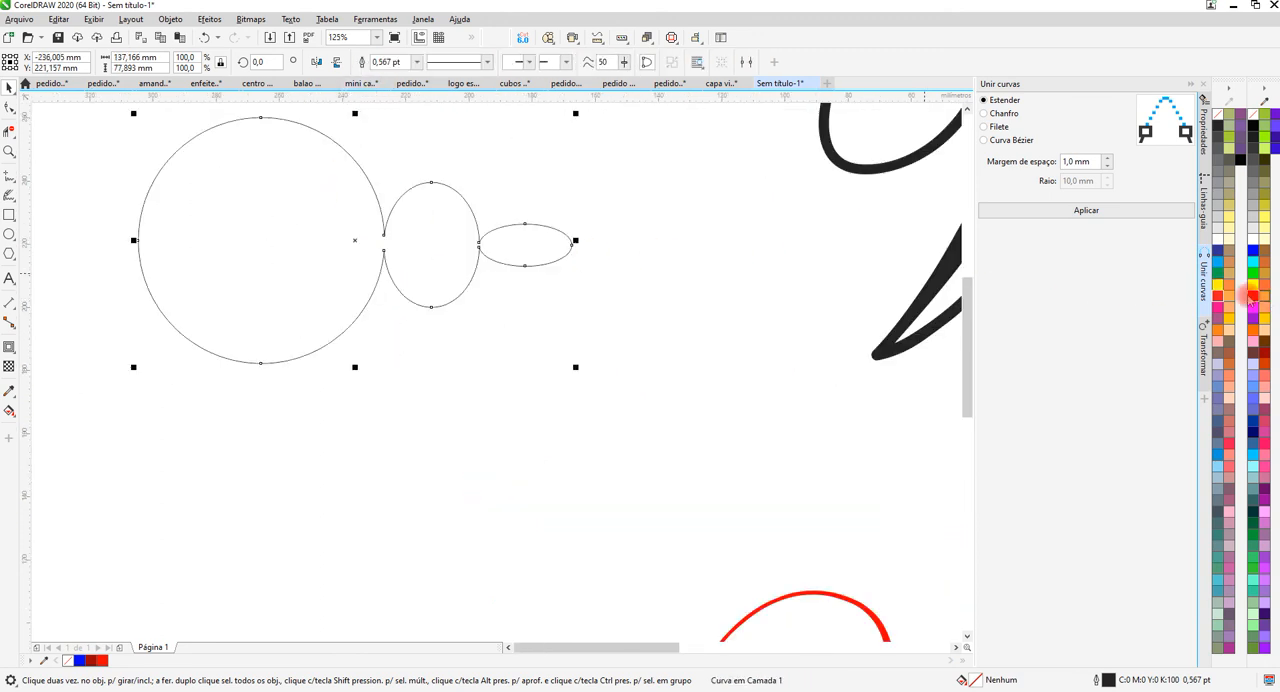
Fill the welded shape with yellow (R:255 G:255 B:0).
click(1253, 289)
click(497, 303)
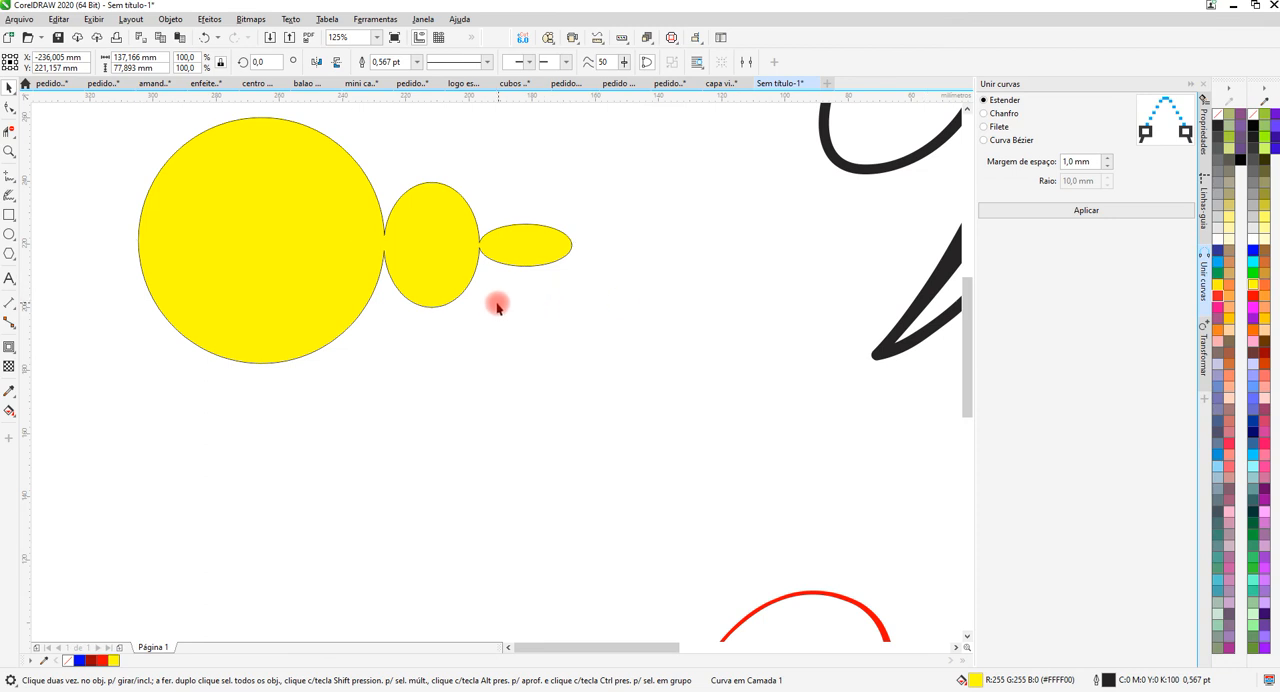
scroll(383, 222, up, 1)
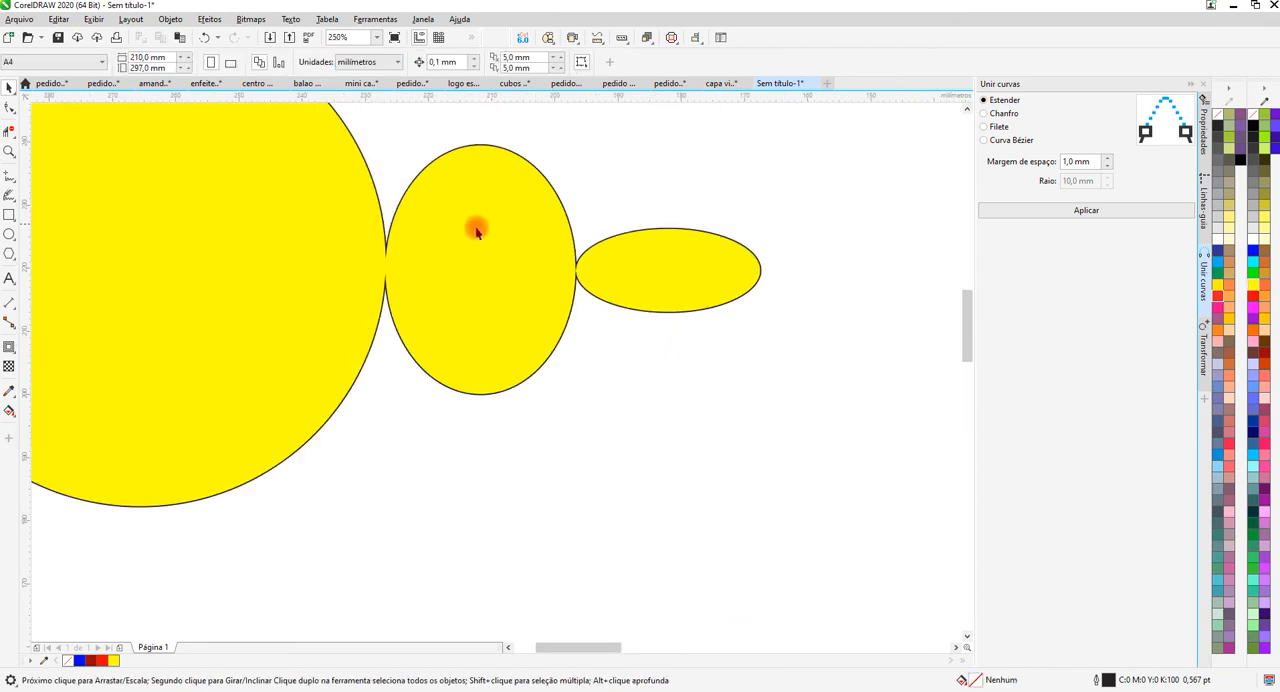
scroll(500, 256, down, 1)
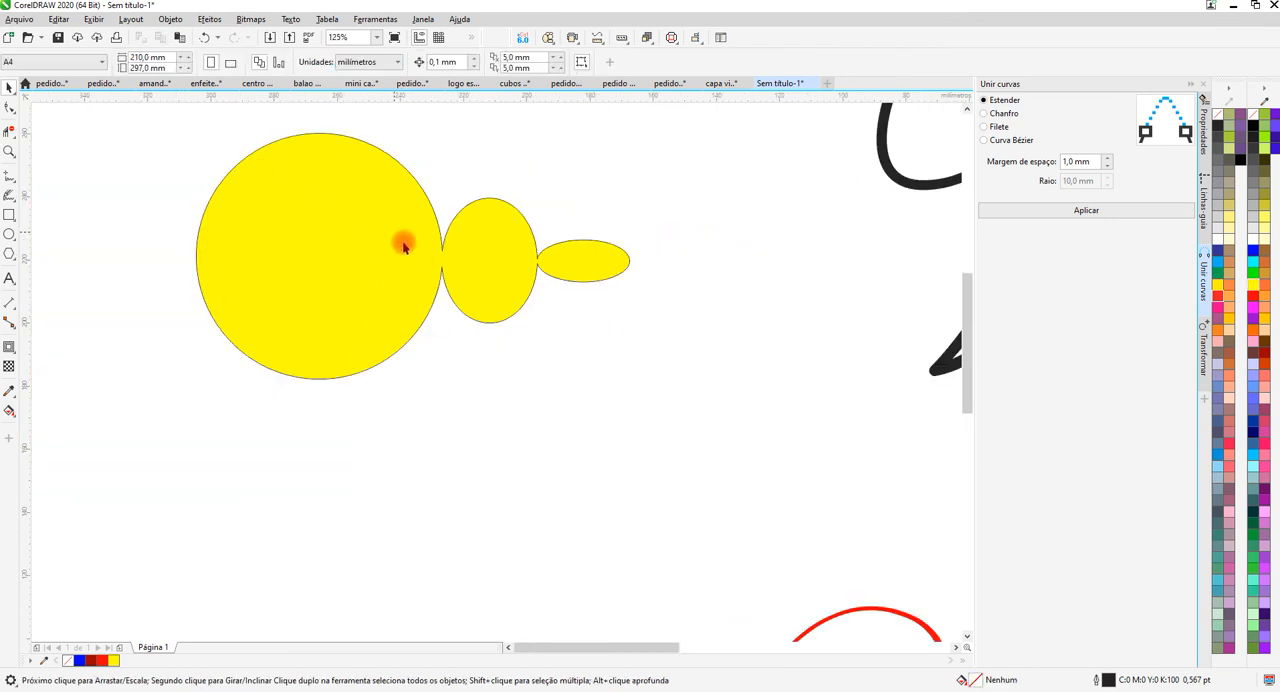
Examine the nodes and outline up close where the yellow shape's three parts meet.
click(491, 243)
scroll(507, 243, up, 3)
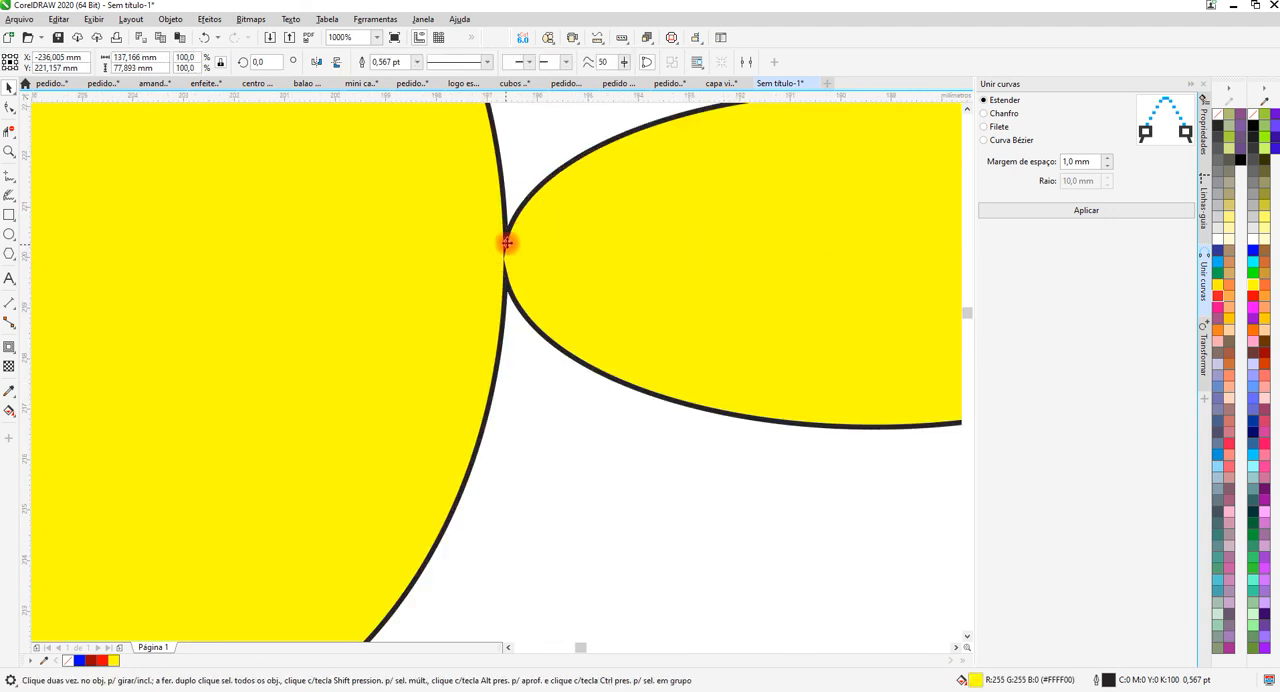
scroll(507, 243, up, 4)
scroll(483, 346, down, 2)
scroll(485, 231, down, 2)
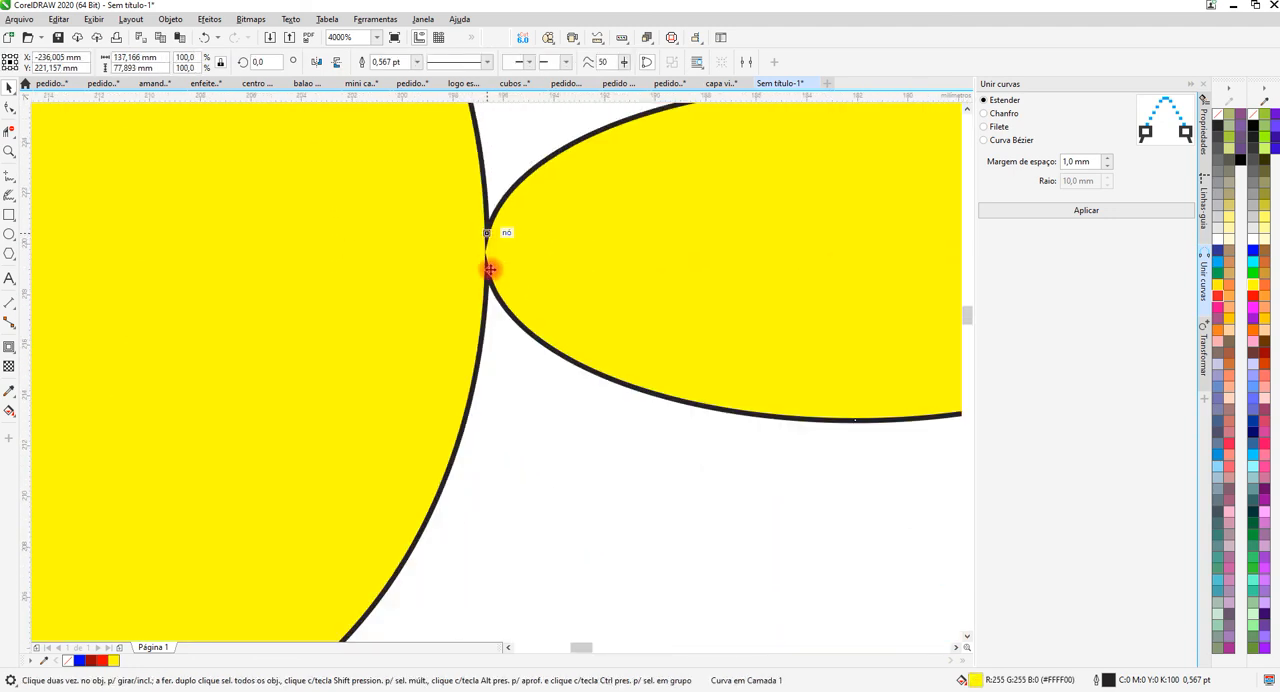
scroll(485, 240, up, 1)
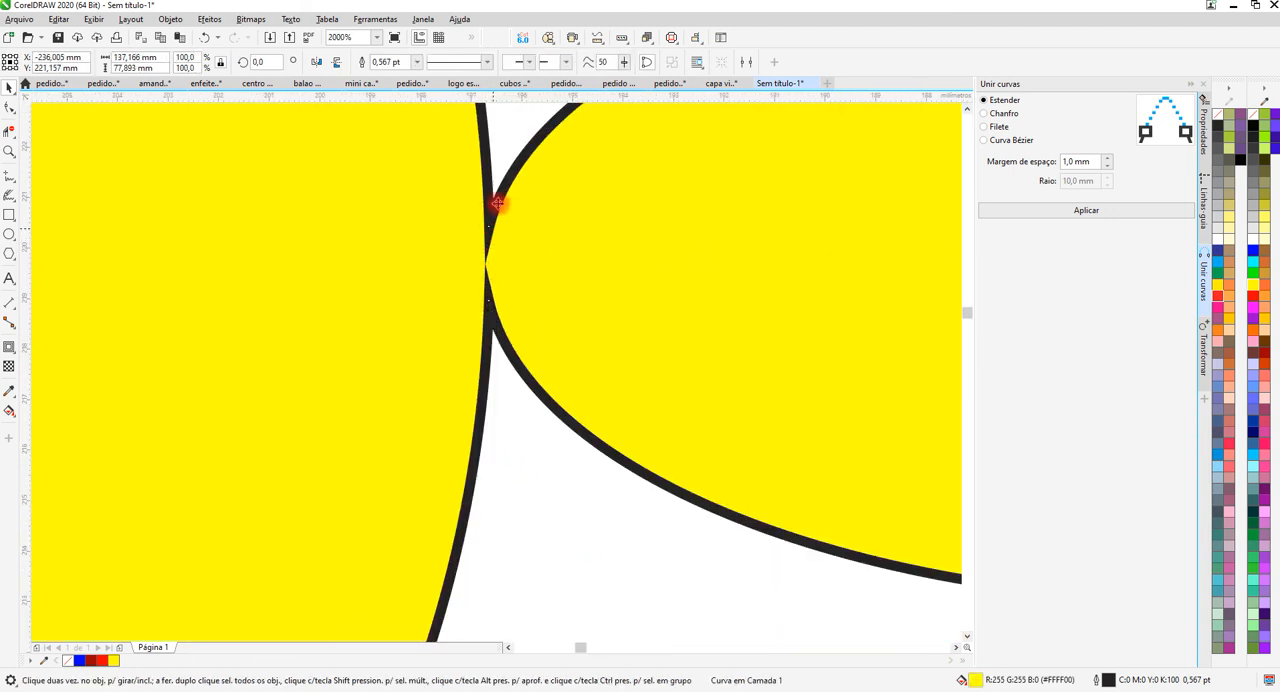
scroll(494, 271, down, 4)
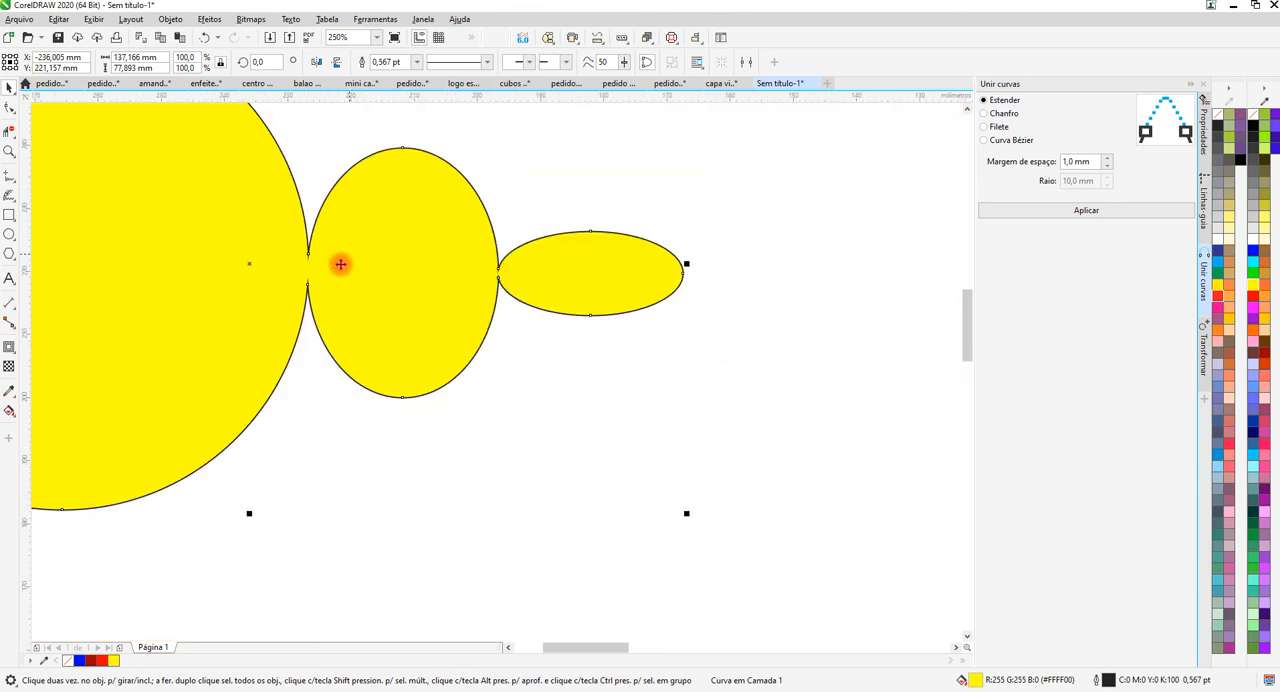
scroll(310, 271, up, 1)
scroll(352, 265, down, 1)
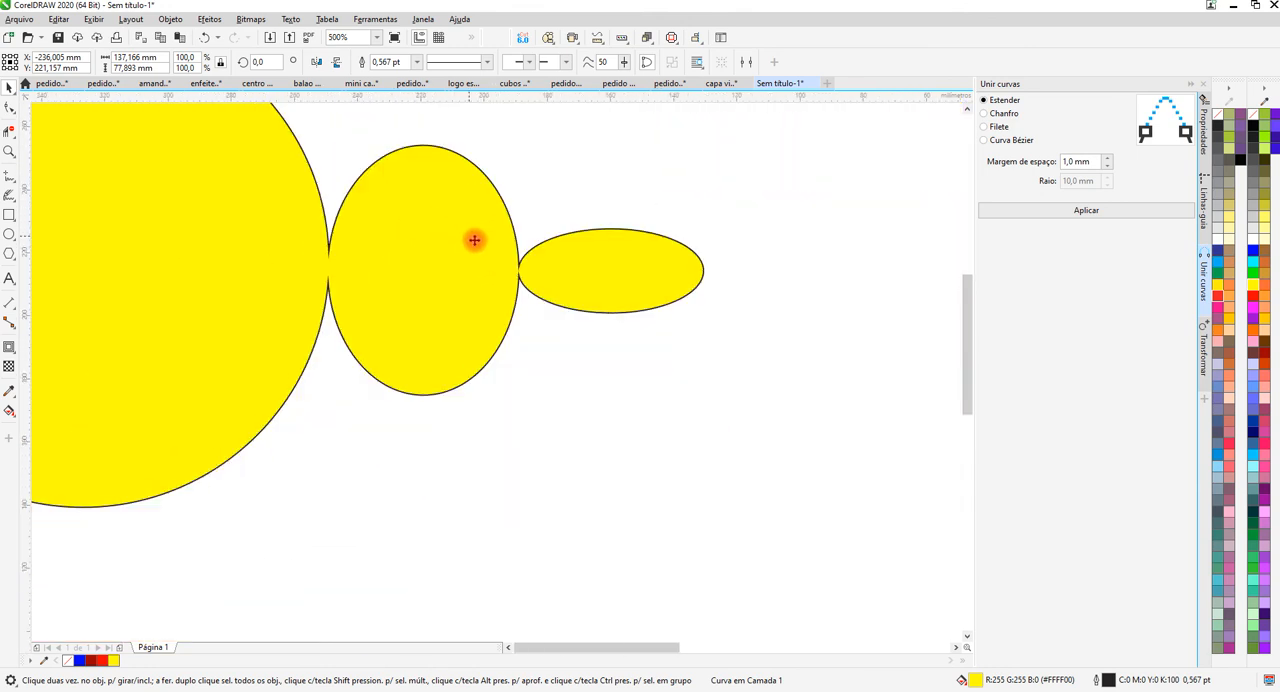
scroll(474, 240, down, 1)
scroll(501, 249, up, 3)
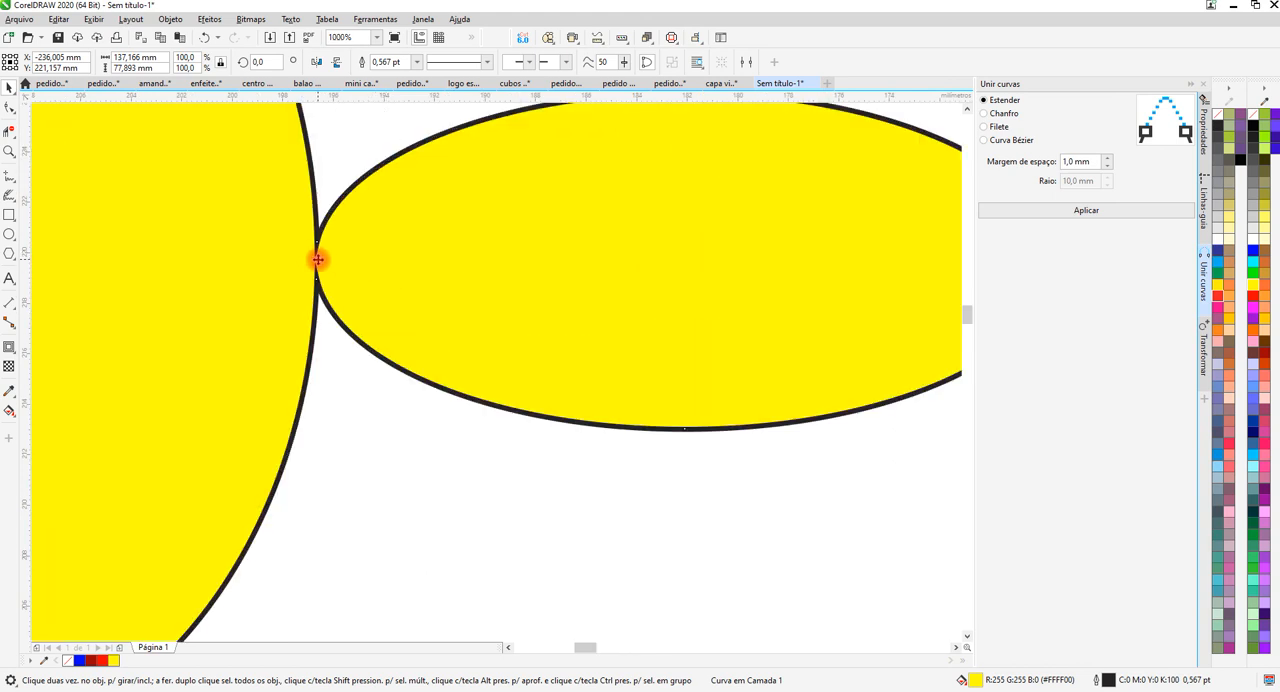
scroll(780, 300, up, 2)
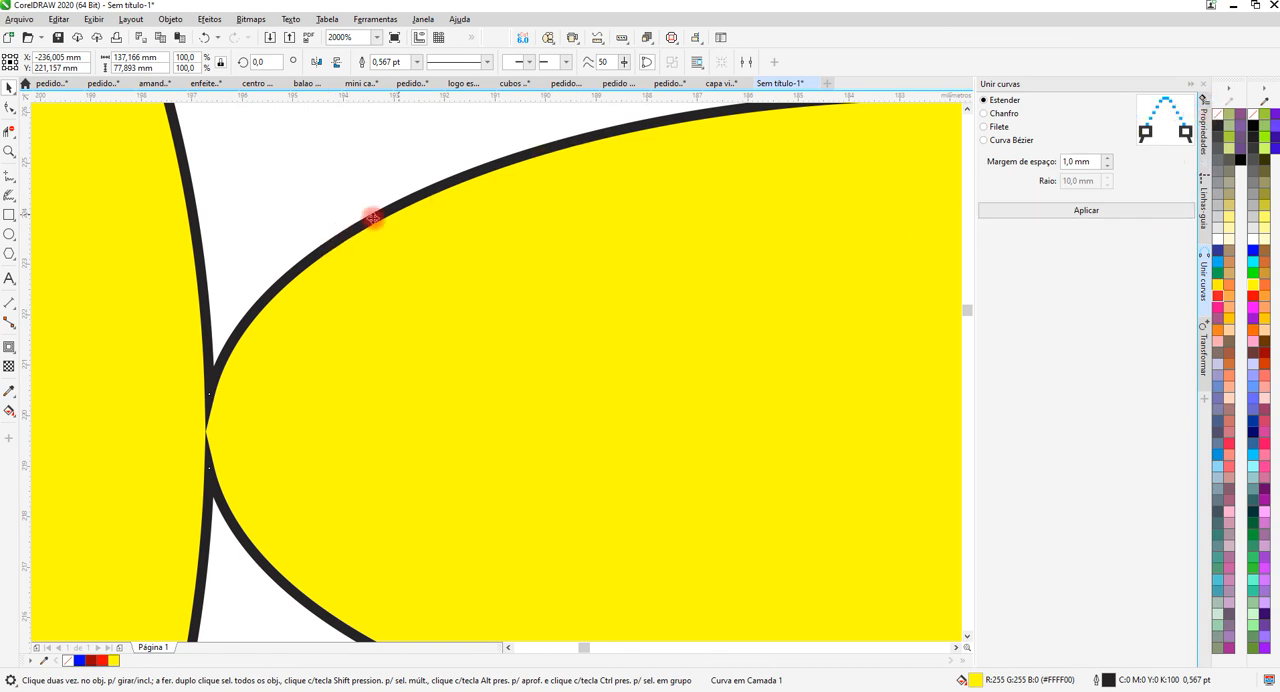
Remove the outline from the yellow welded shape and inspect the joints between its three parts up close.
right_click(1218, 117)
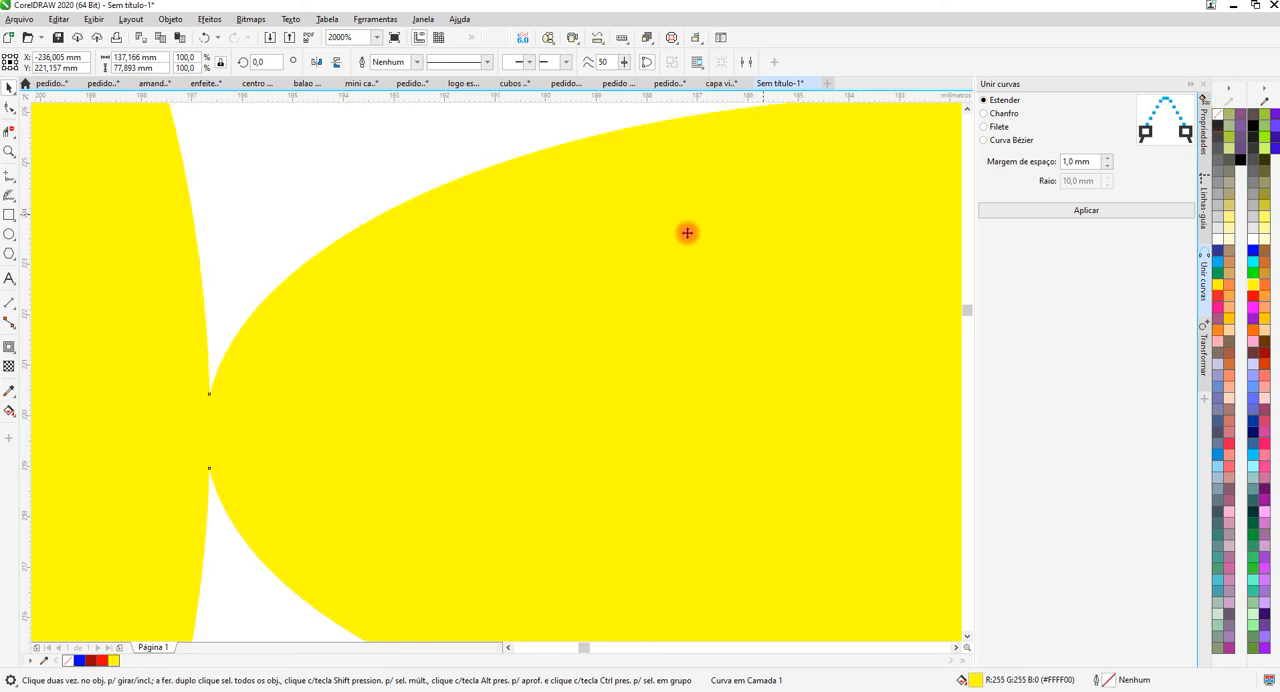
scroll(590, 246, down, 3)
scroll(485, 242, down, 1)
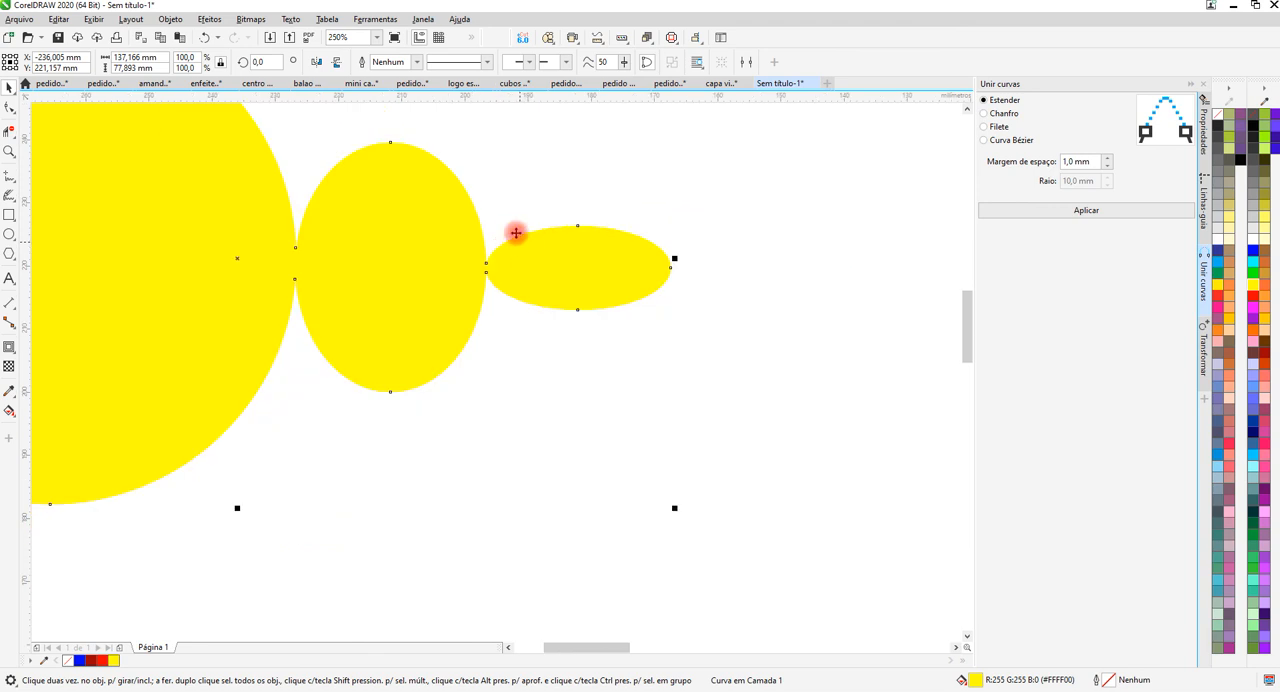
scroll(560, 237, down, 1)
scroll(467, 223, up, 2)
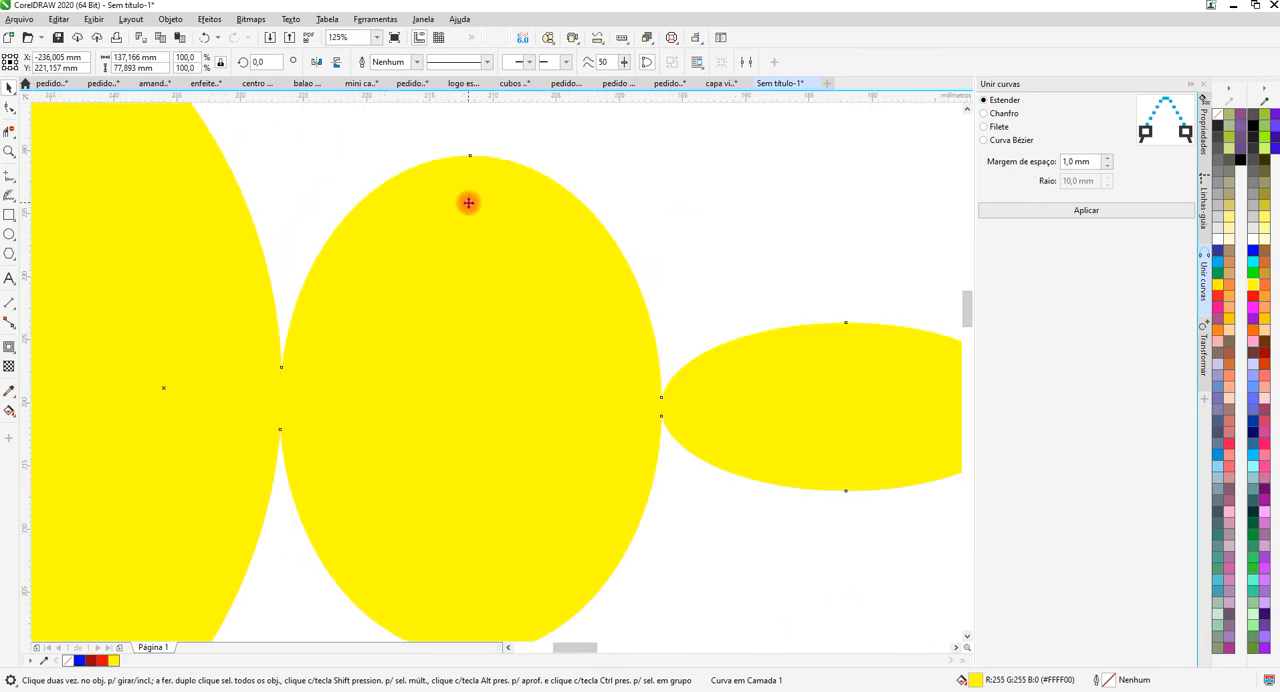
scroll(664, 390, up, 2)
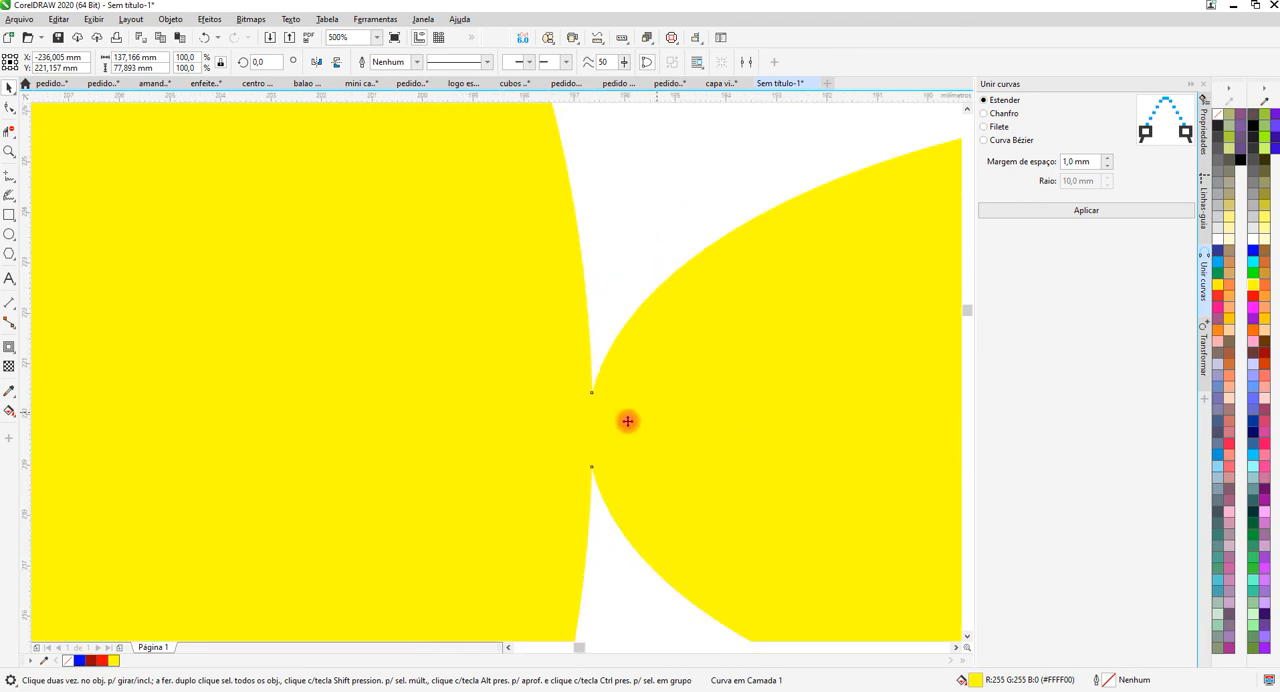
scroll(534, 354, down, 2)
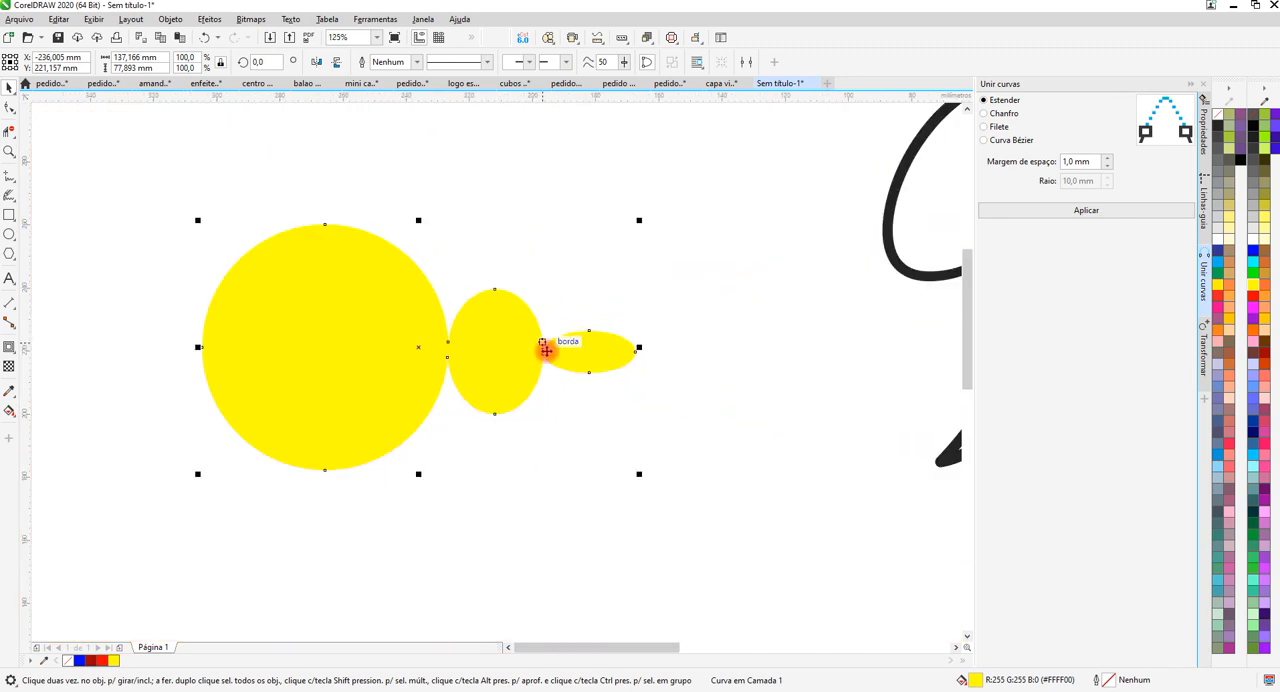
scroll(545, 350, up, 3)
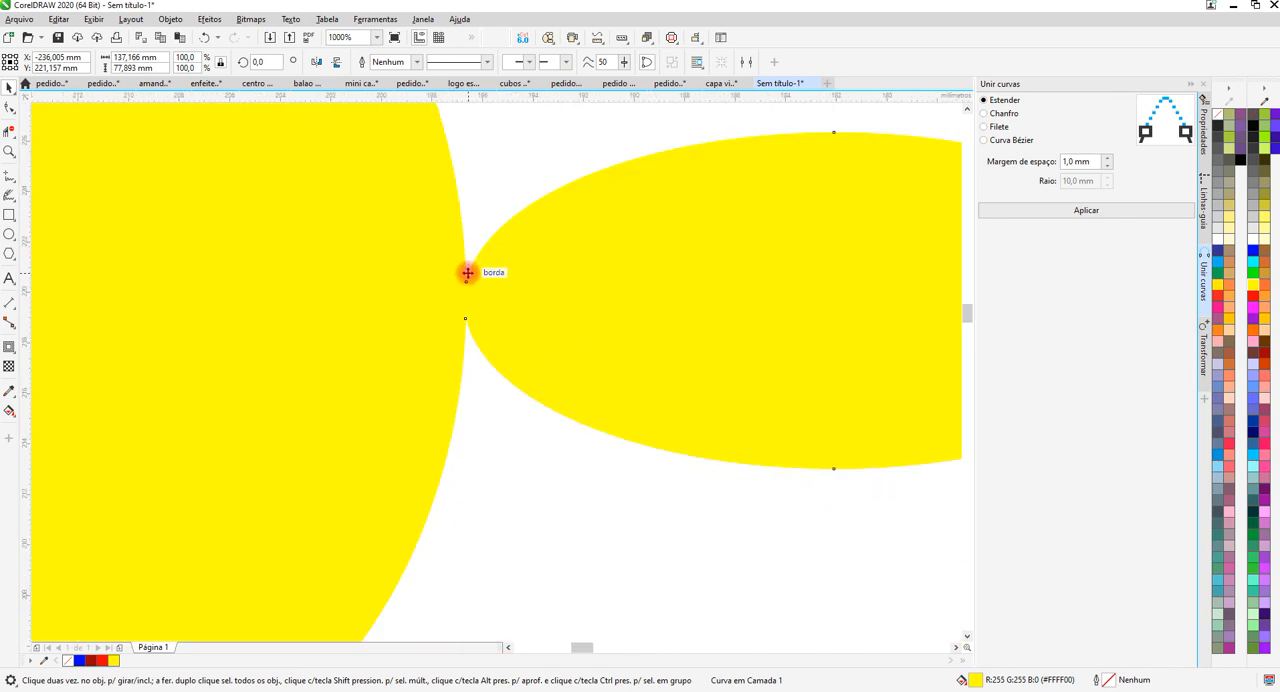
scroll(467, 273, up, 2)
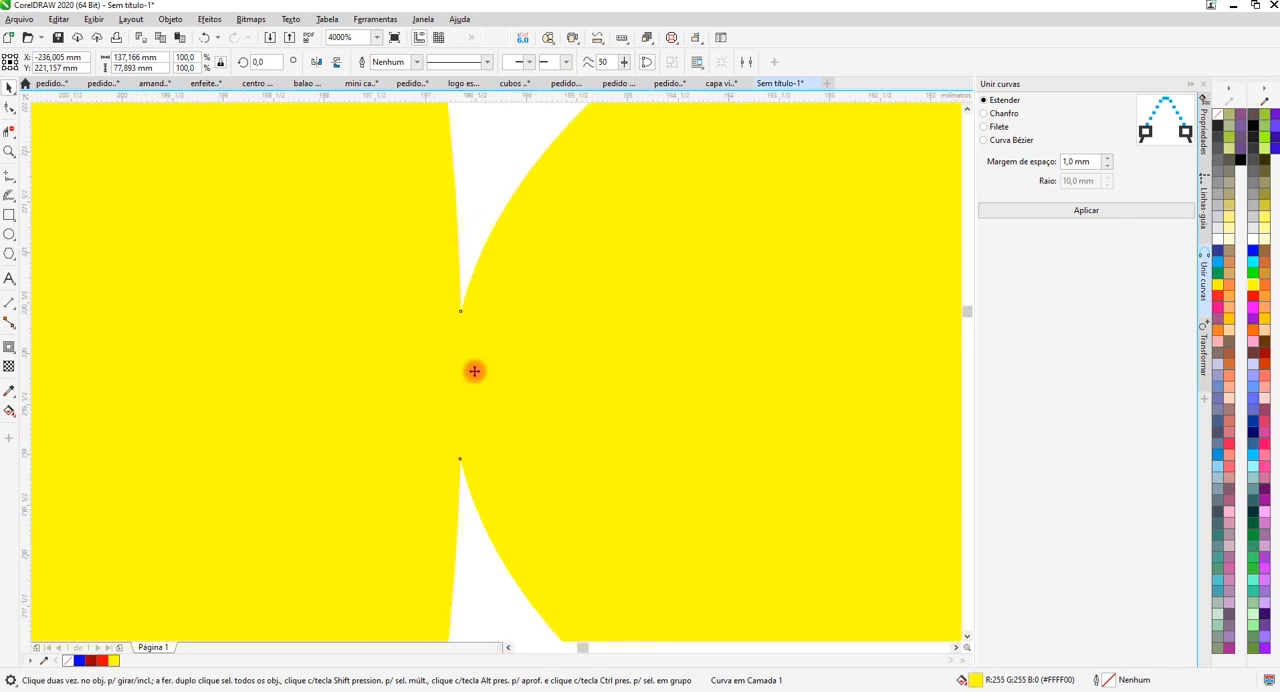
Add a one-step outside contour with a 0,61 mm offset around the yellow welded shape.
scroll(506, 312, down, 2)
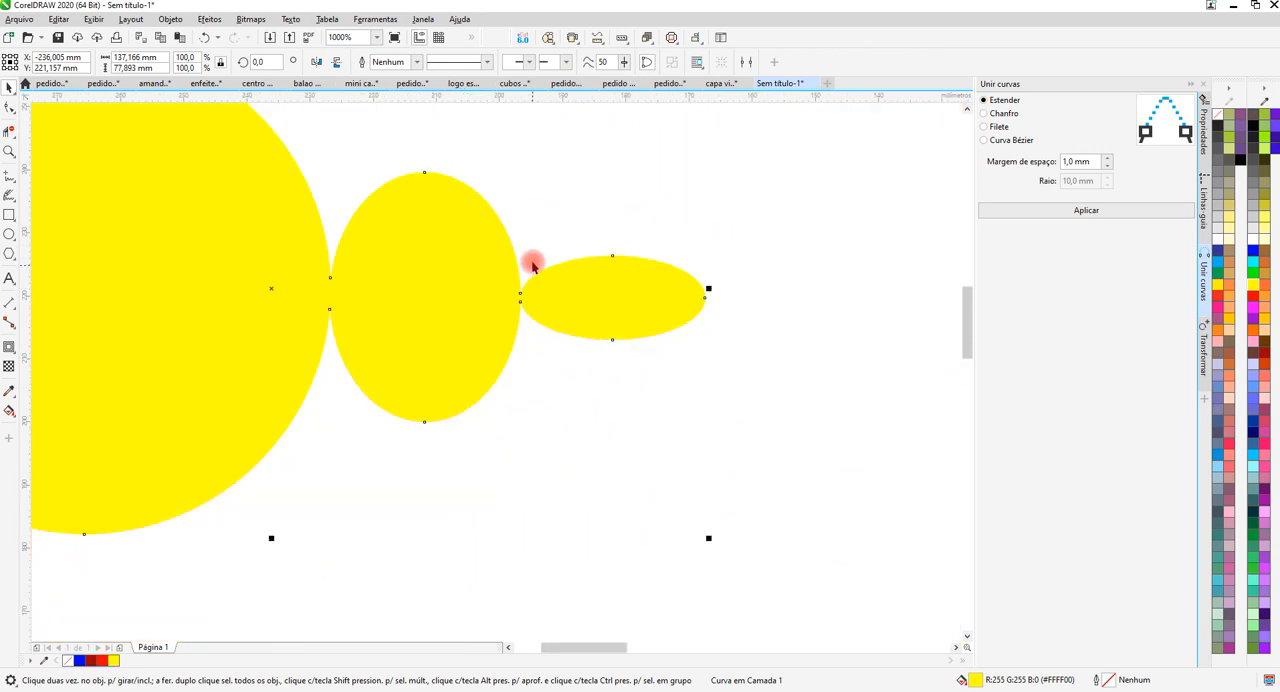
scroll(349, 237, down, 3)
scroll(429, 229, up, 1)
scroll(383, 237, down, 1)
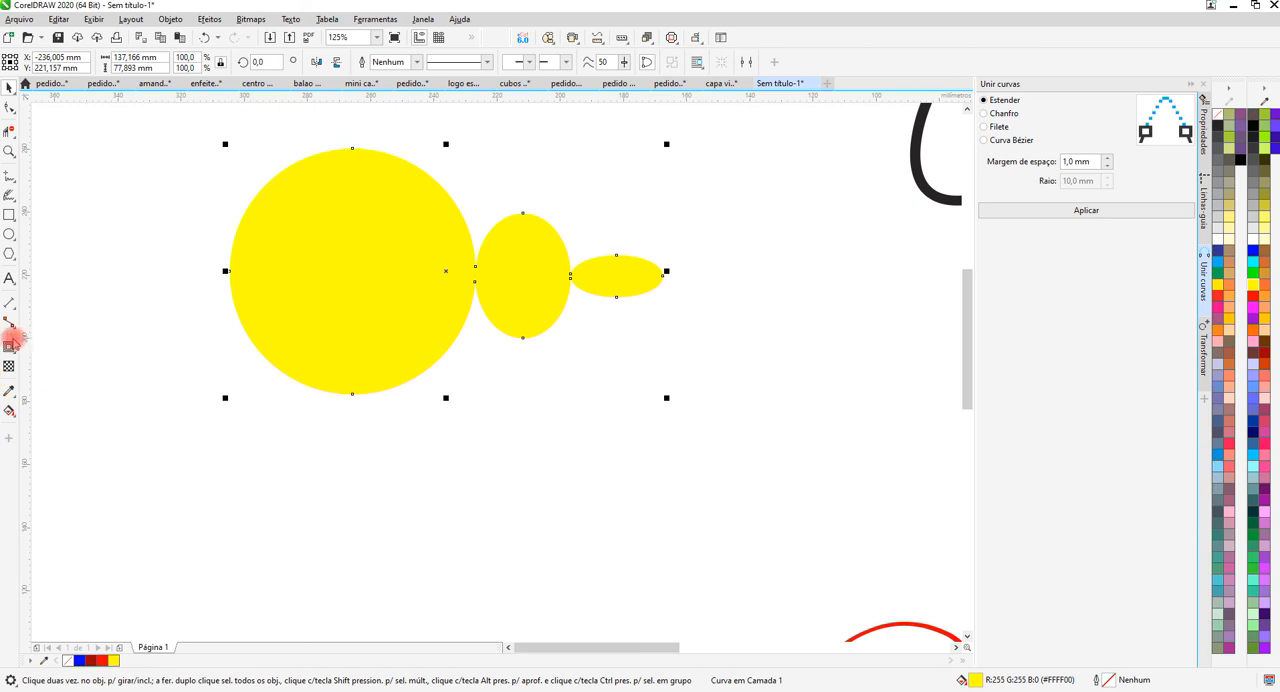
click(8, 346)
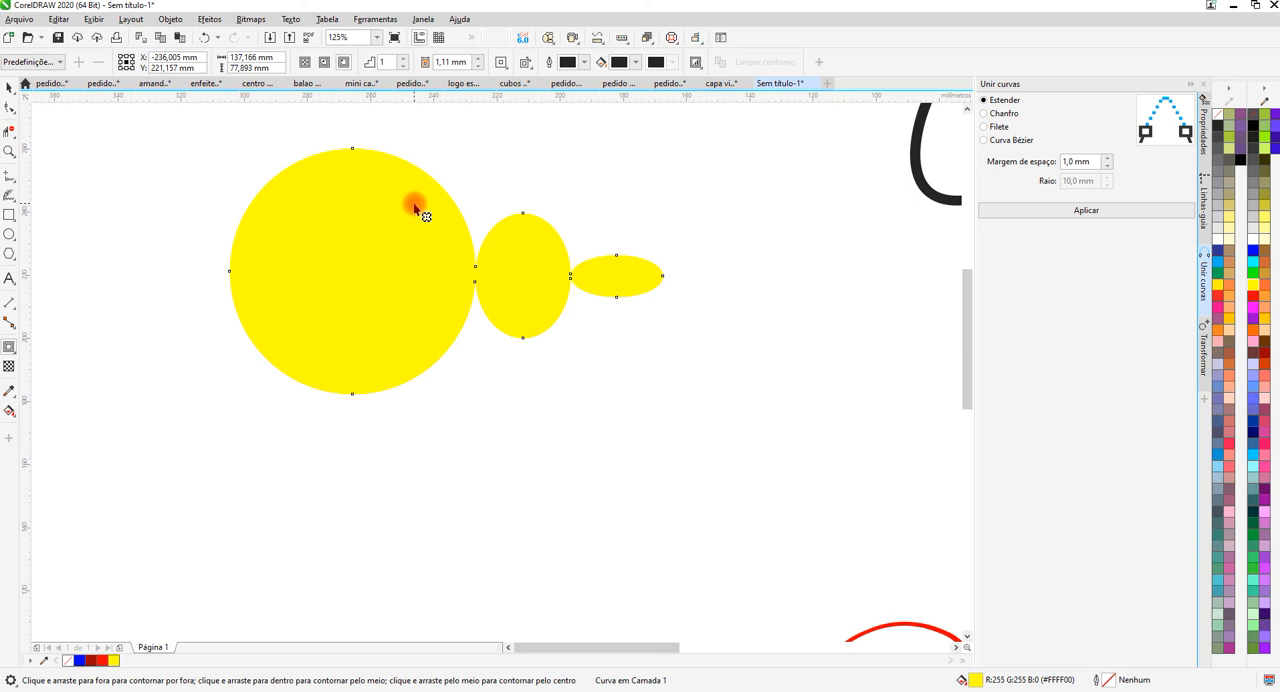
click(344, 64)
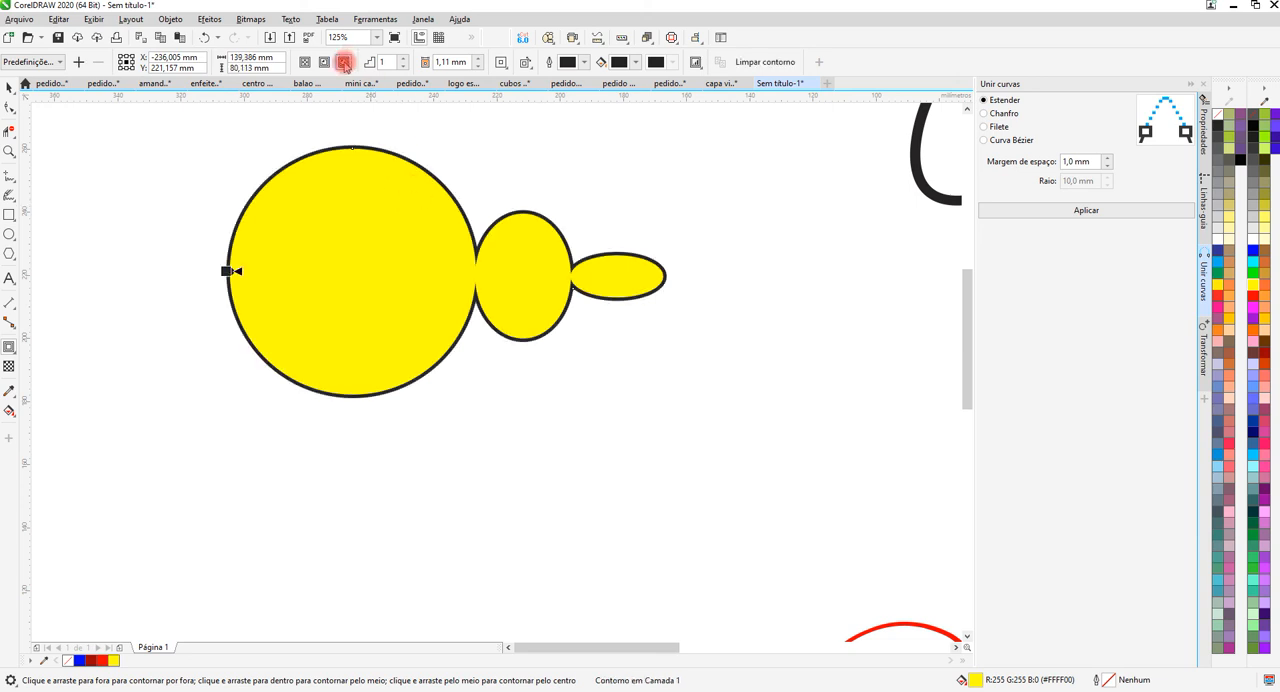
click(480, 66)
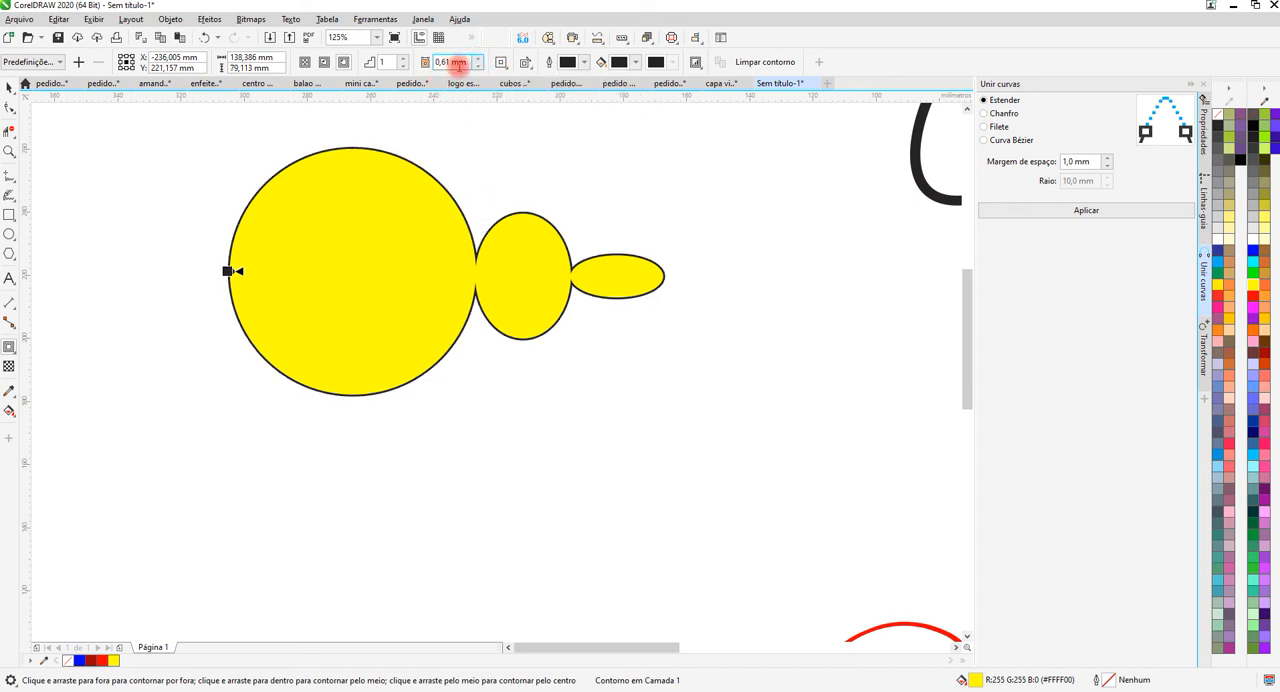
Separate the contour from the yellow welded shape and move the yellow shape directly below it.
scroll(486, 263, up, 2)
scroll(478, 212, up, 2)
right_click(472, 202)
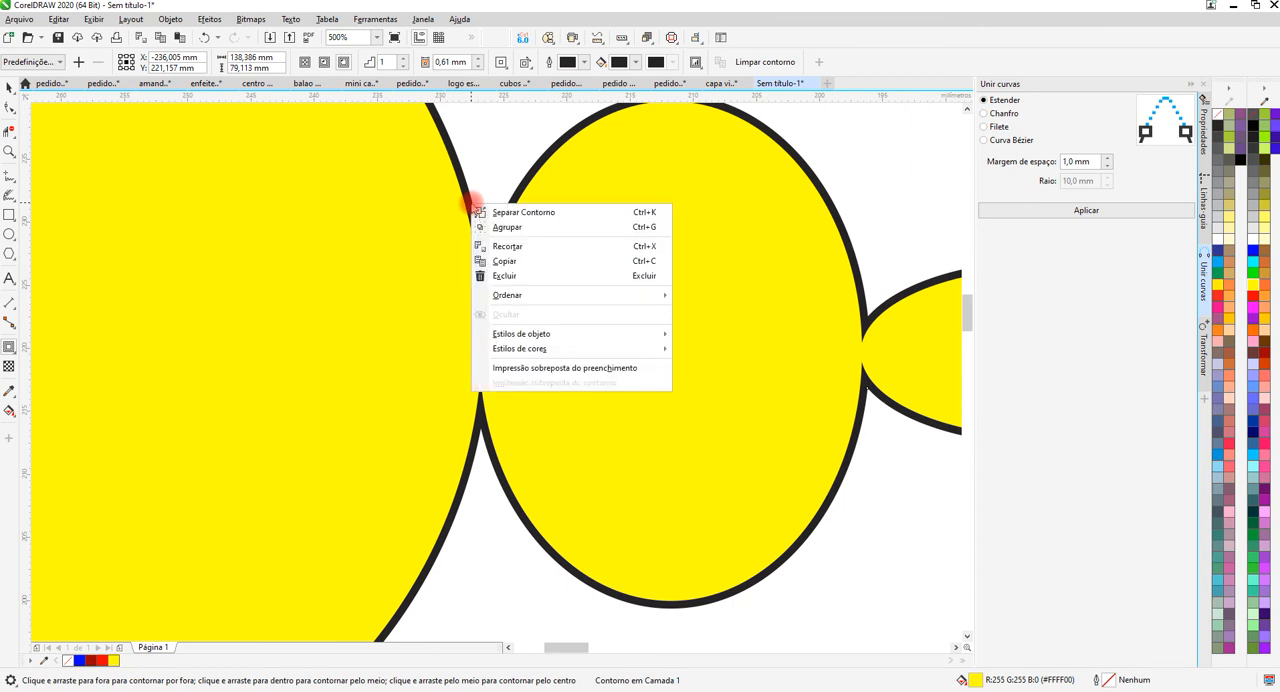
click(522, 212)
scroll(527, 219, down, 4)
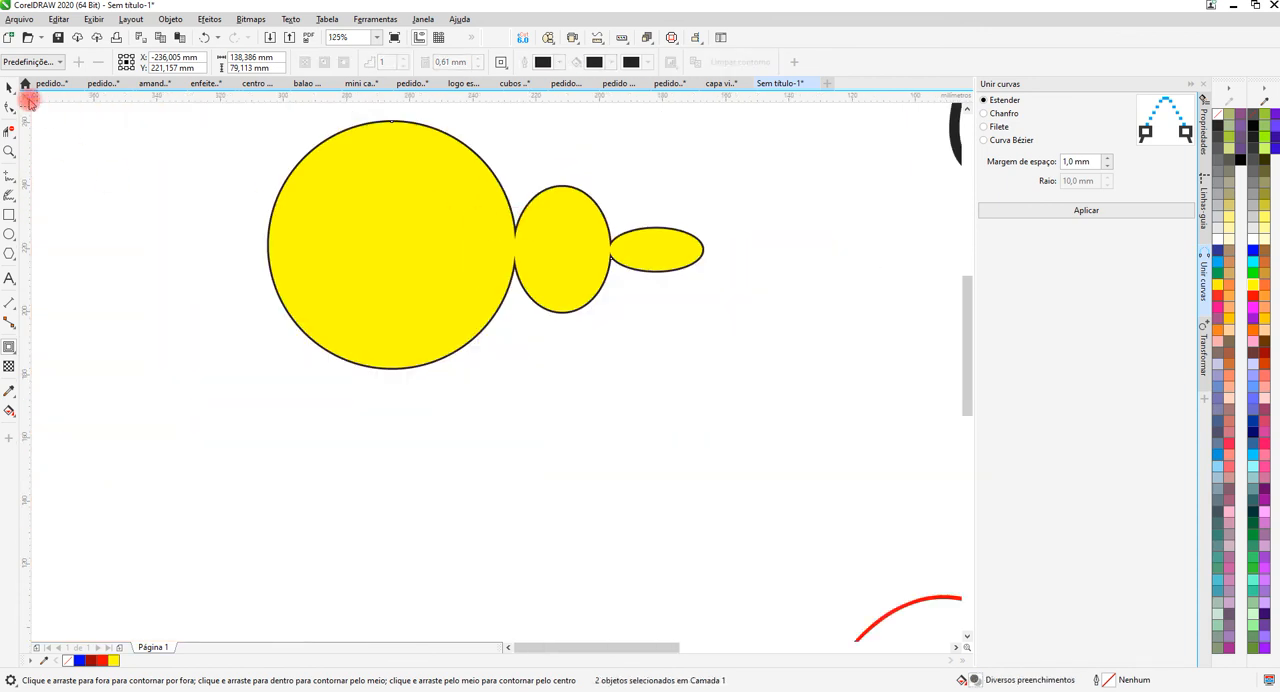
click(15, 87)
drag(460, 263, 451, 497)
Remove the fill from the separated black contour curve and give it a 0,567 pt black outline.
click(468, 252)
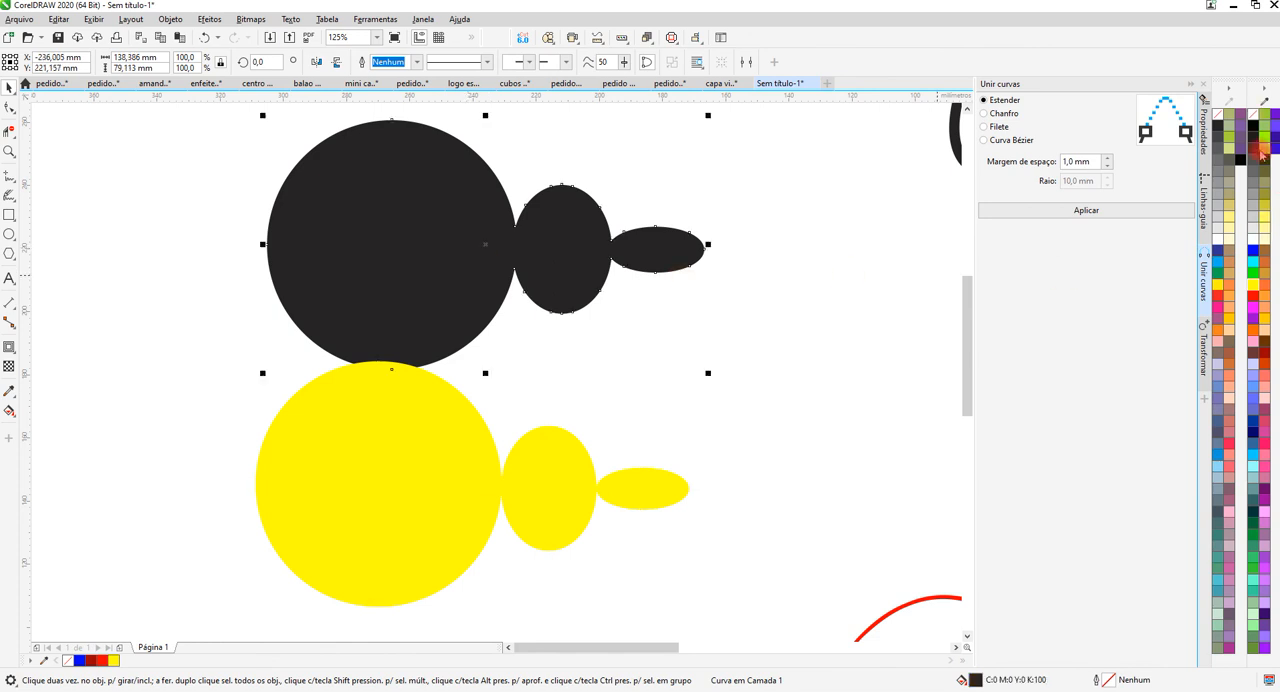
click(1217, 120)
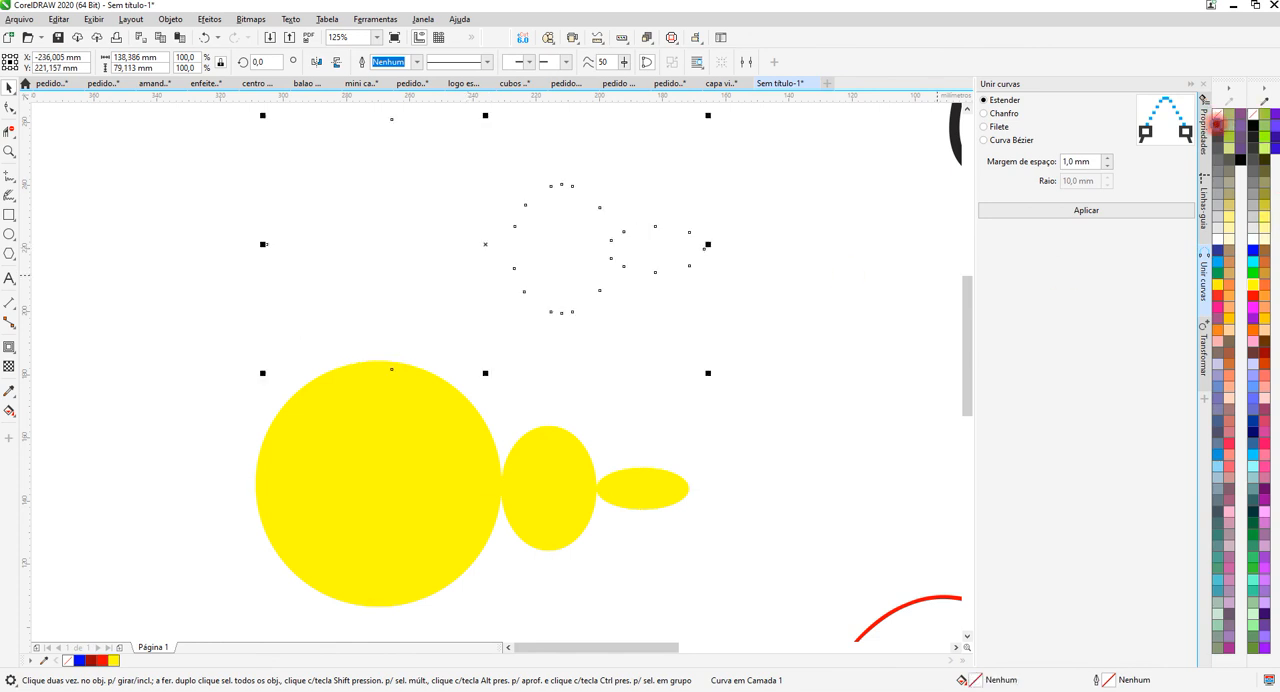
right_click(1217, 125)
Examine up close the joints where the three parts of the outlined contour curve meet.
scroll(366, 163, up, 1)
scroll(514, 235, down, 1)
scroll(466, 229, down, 1)
scroll(579, 265, up, 1)
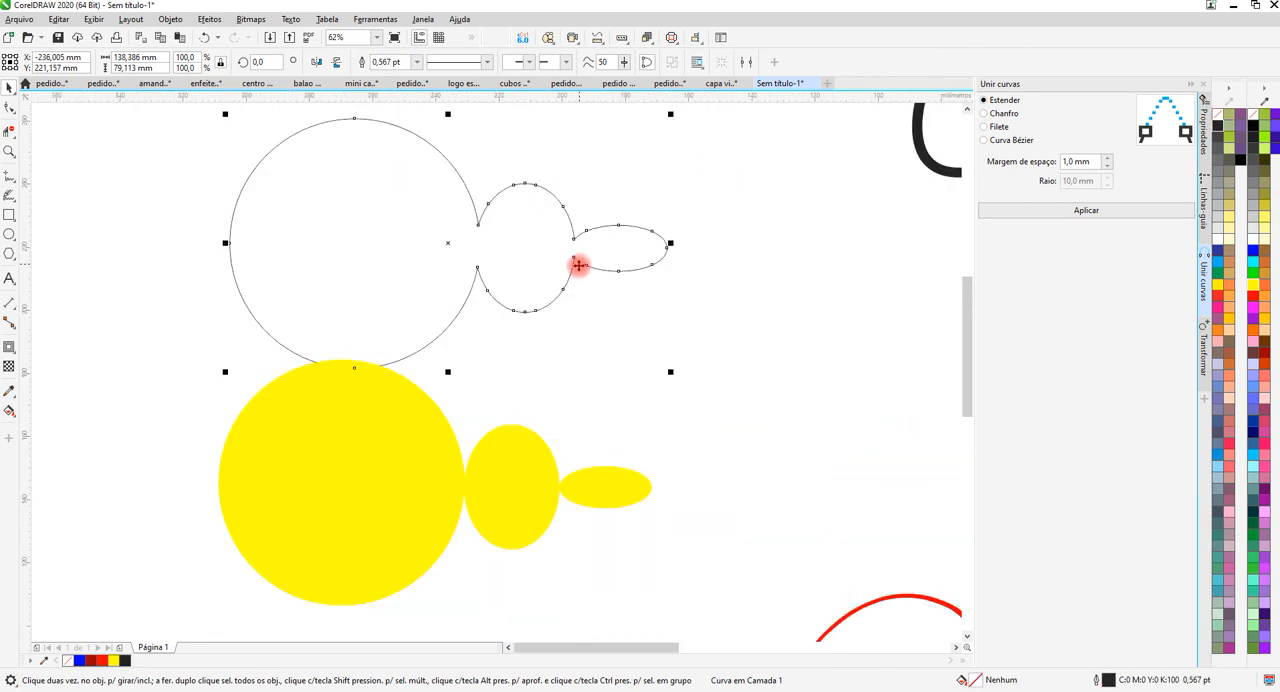
scroll(579, 265, up, 4)
scroll(541, 231, down, 4)
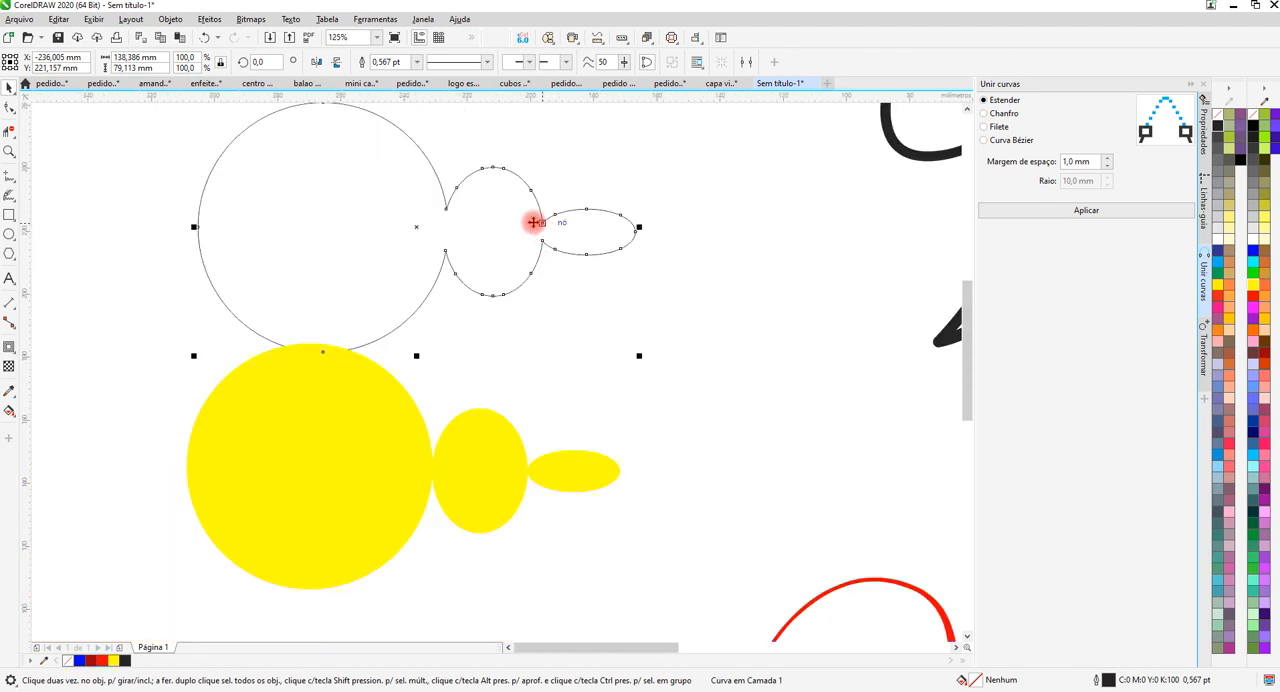
scroll(466, 238, down, 2)
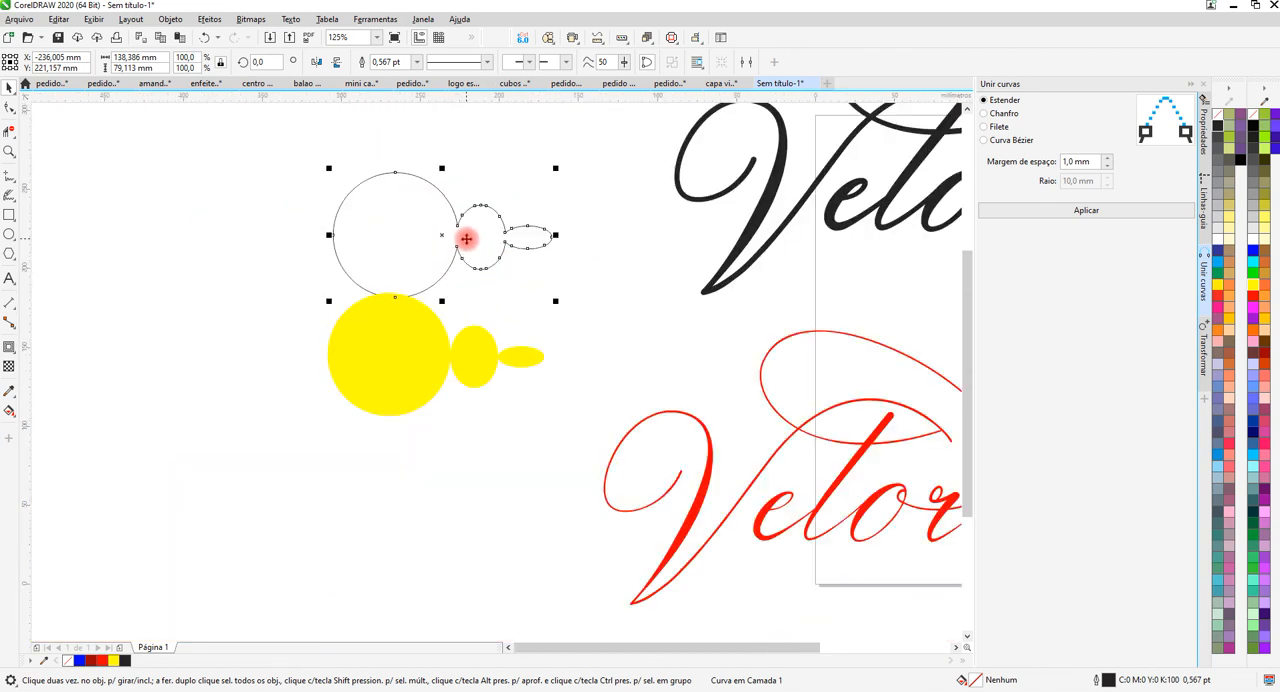
scroll(485, 218, up, 2)
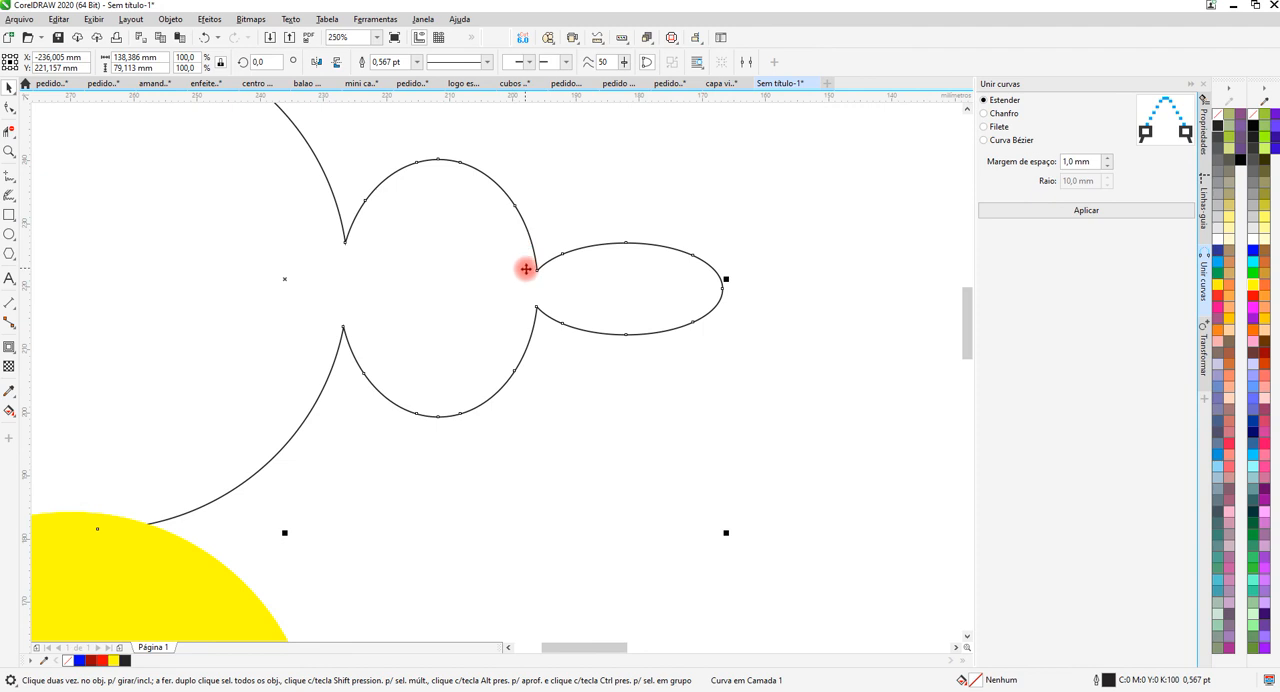
scroll(526, 268, down, 4)
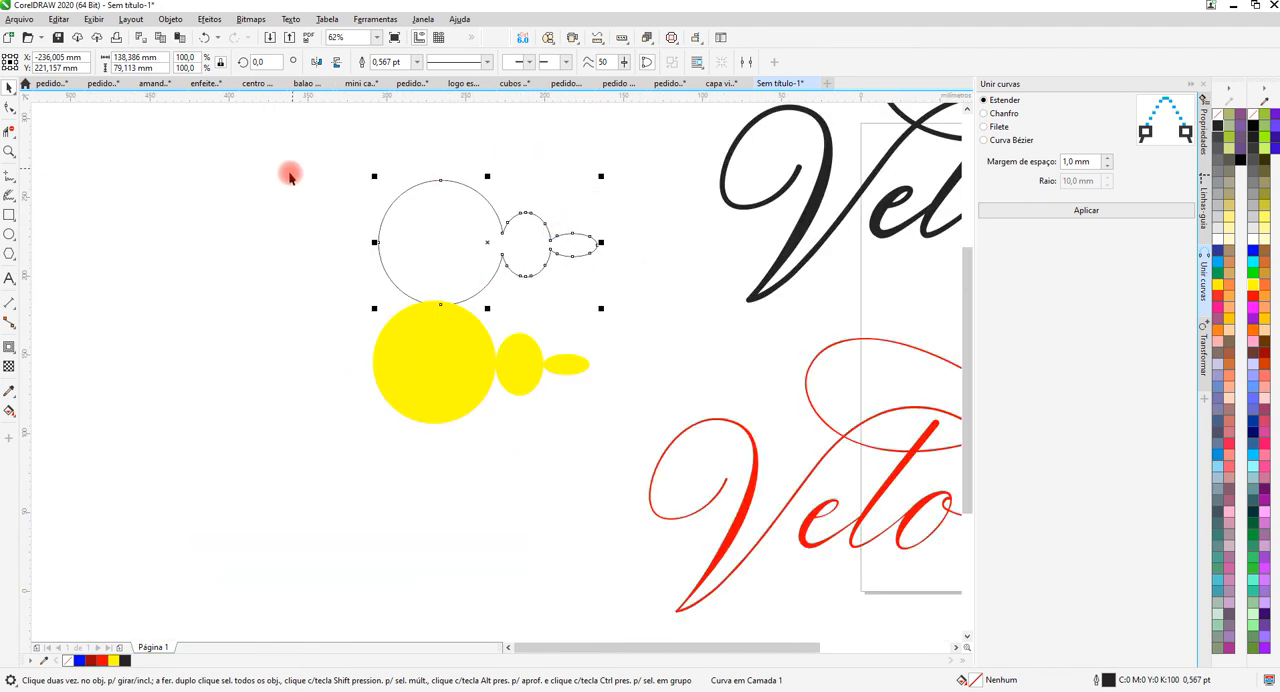
scroll(290, 176, down, 2)
scroll(341, 192, down, 2)
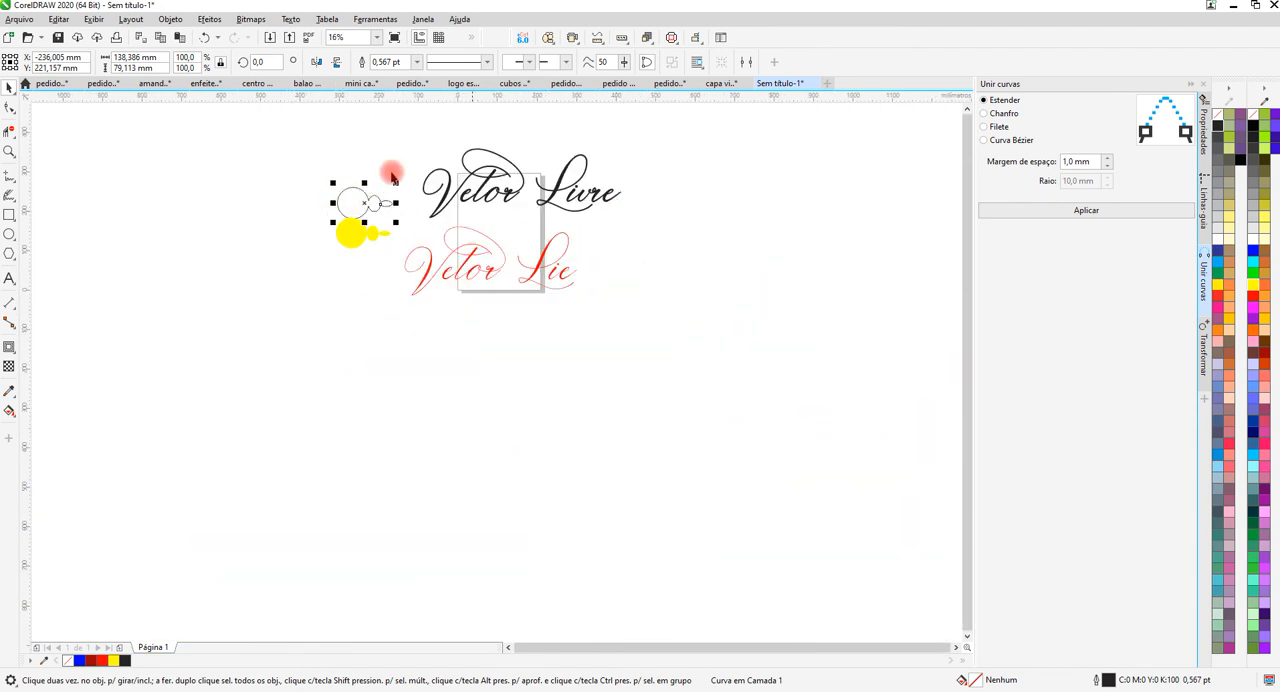
scroll(392, 176, up, 2)
scroll(297, 214, down, 2)
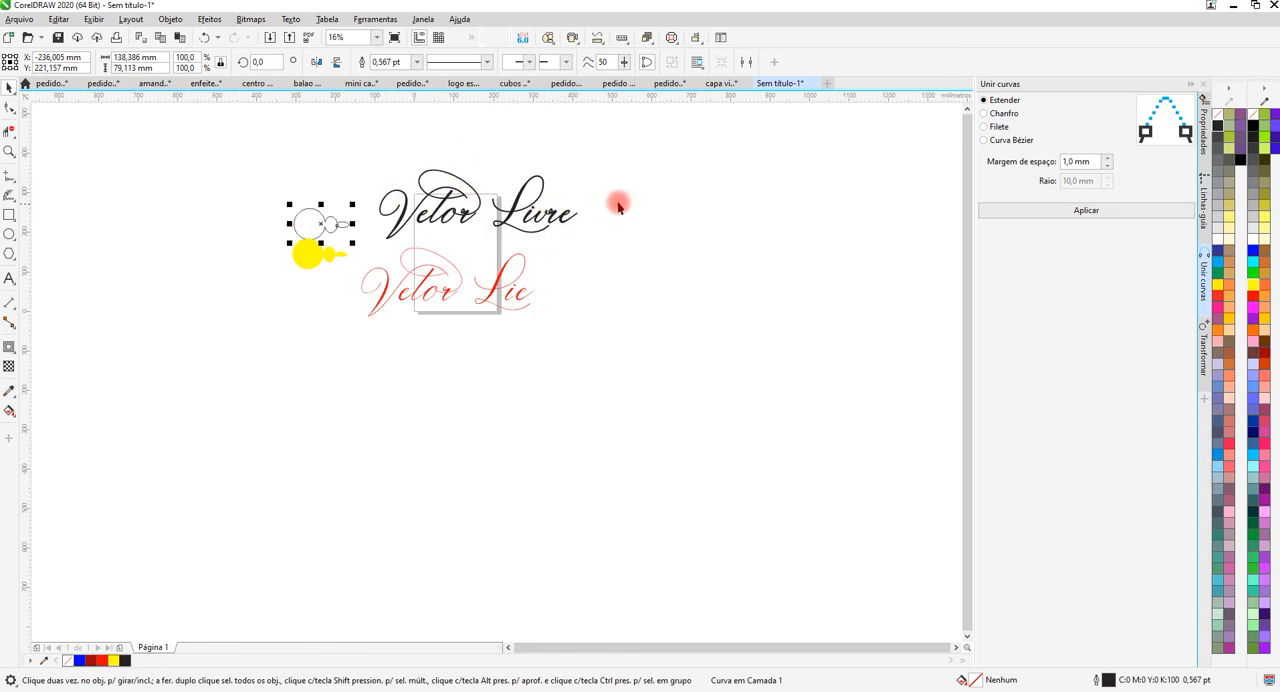
scroll(394, 178, up, 1)
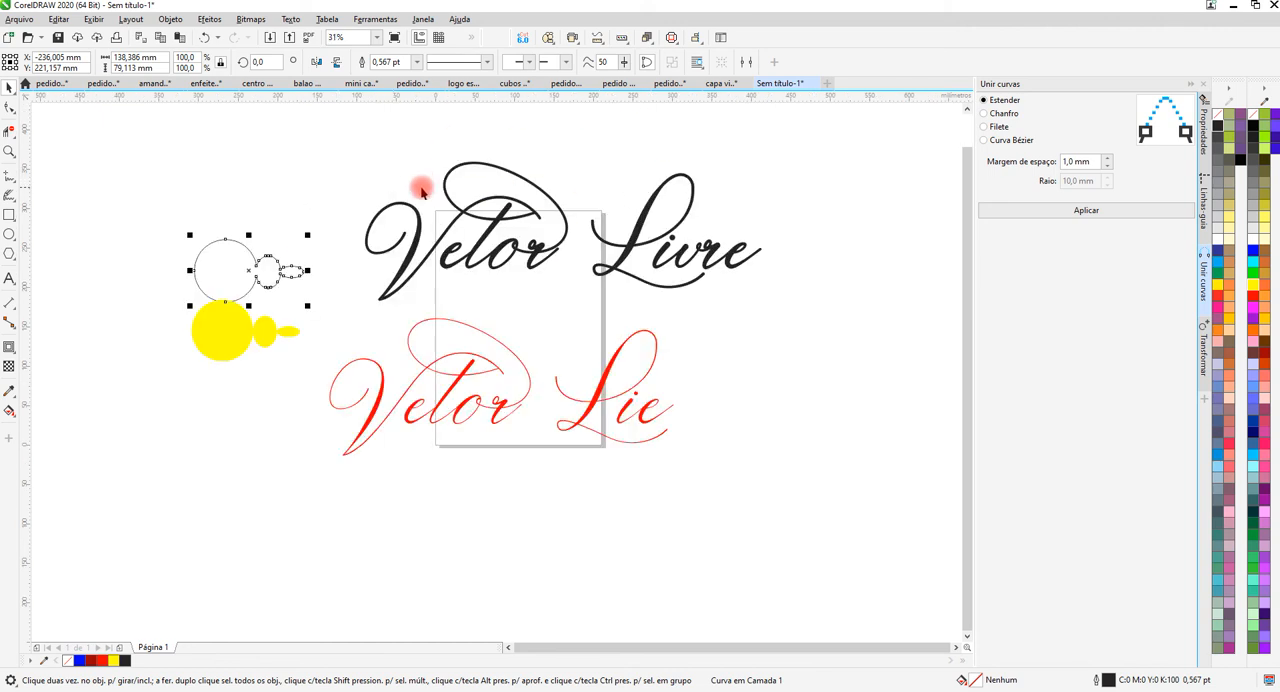